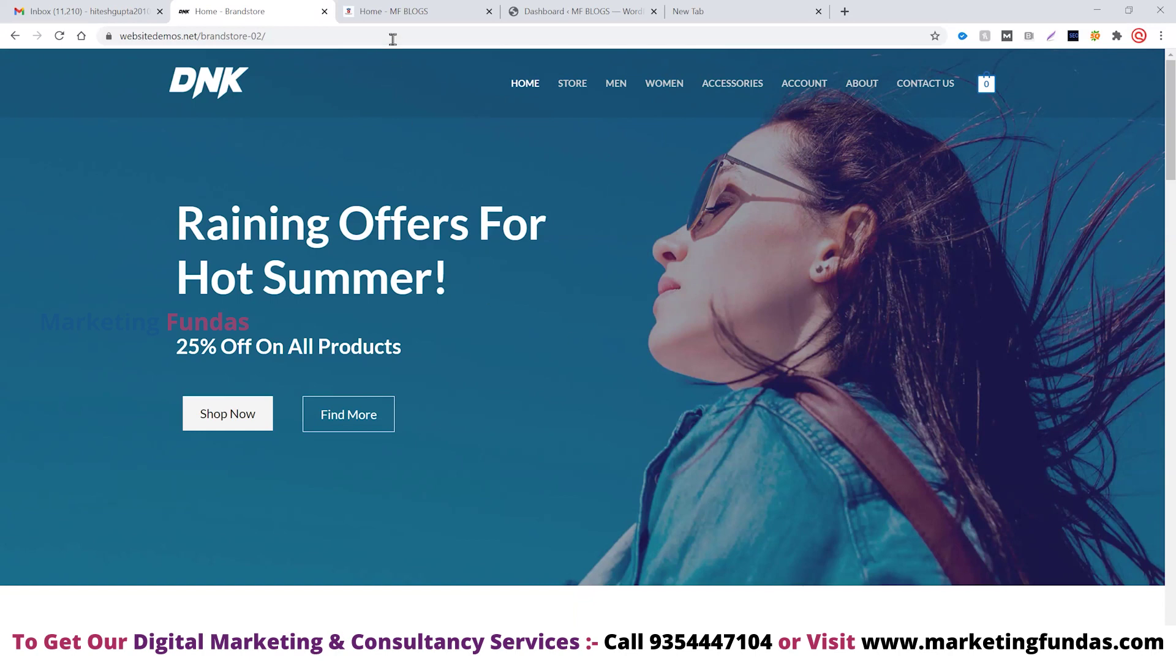
Switch to the MF BLOGS site and look over its home page from the welcome banner to the service cards
click(405, 12)
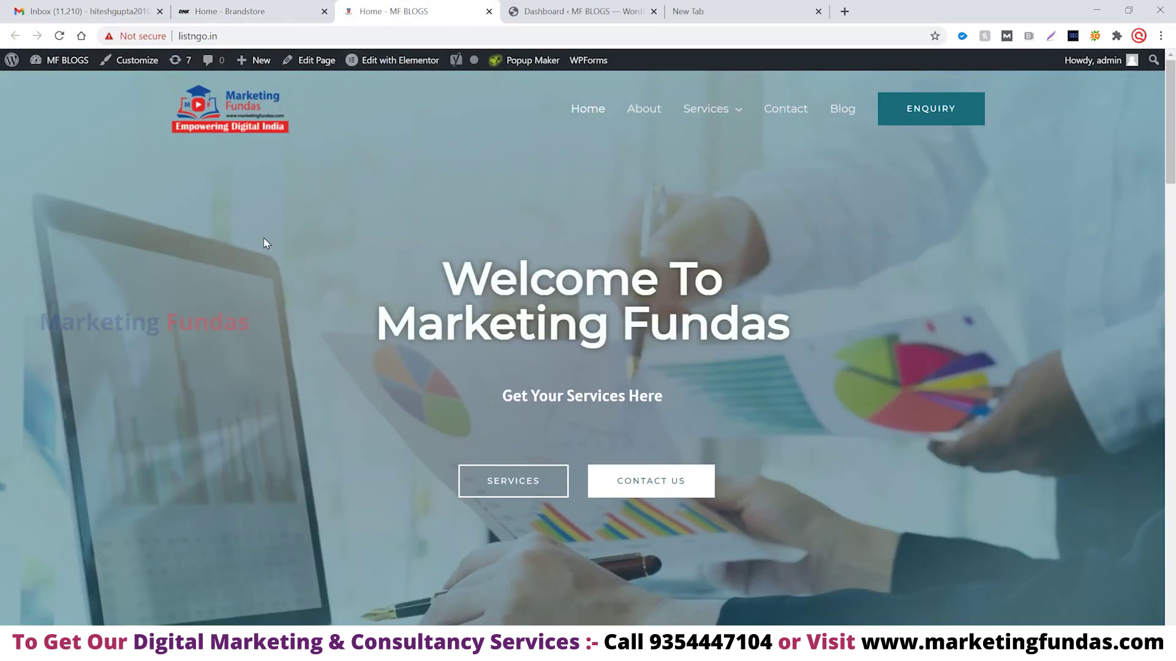
scroll(918, 315, down, 7)
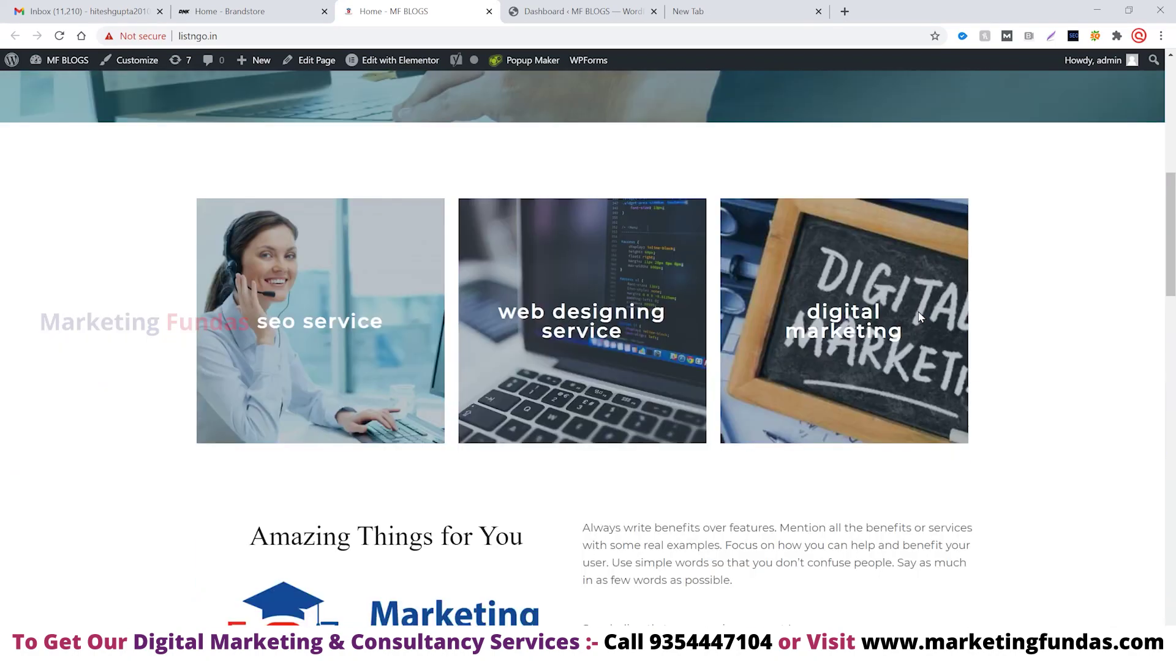
scroll(918, 316, down, 15)
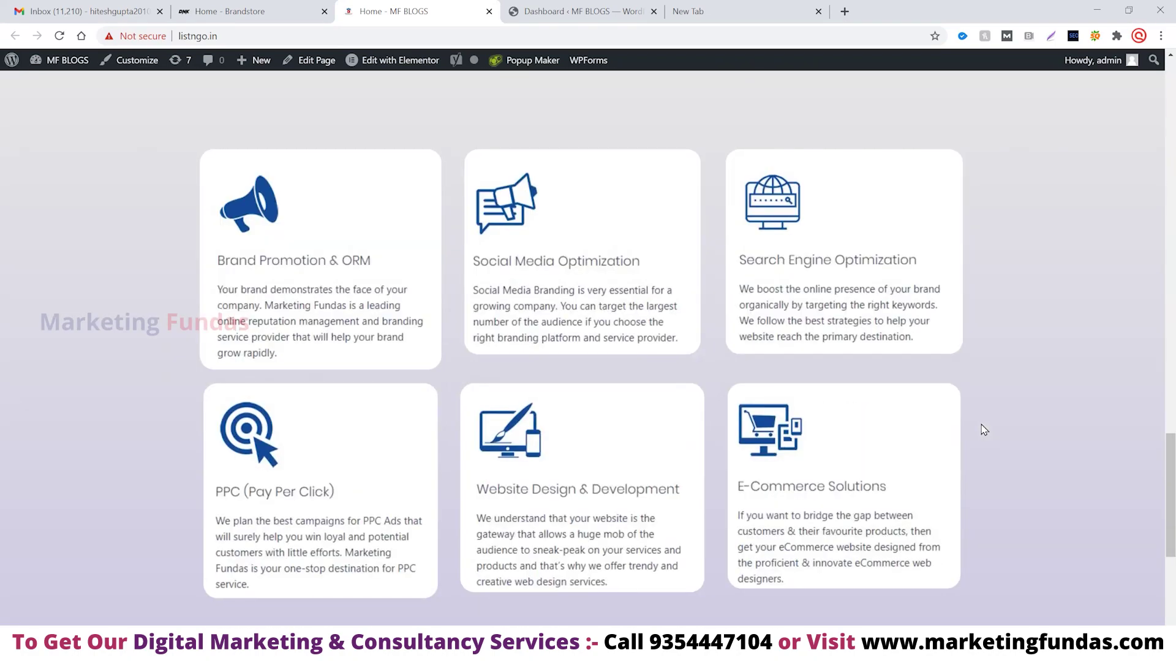
scroll(982, 427, up, 20)
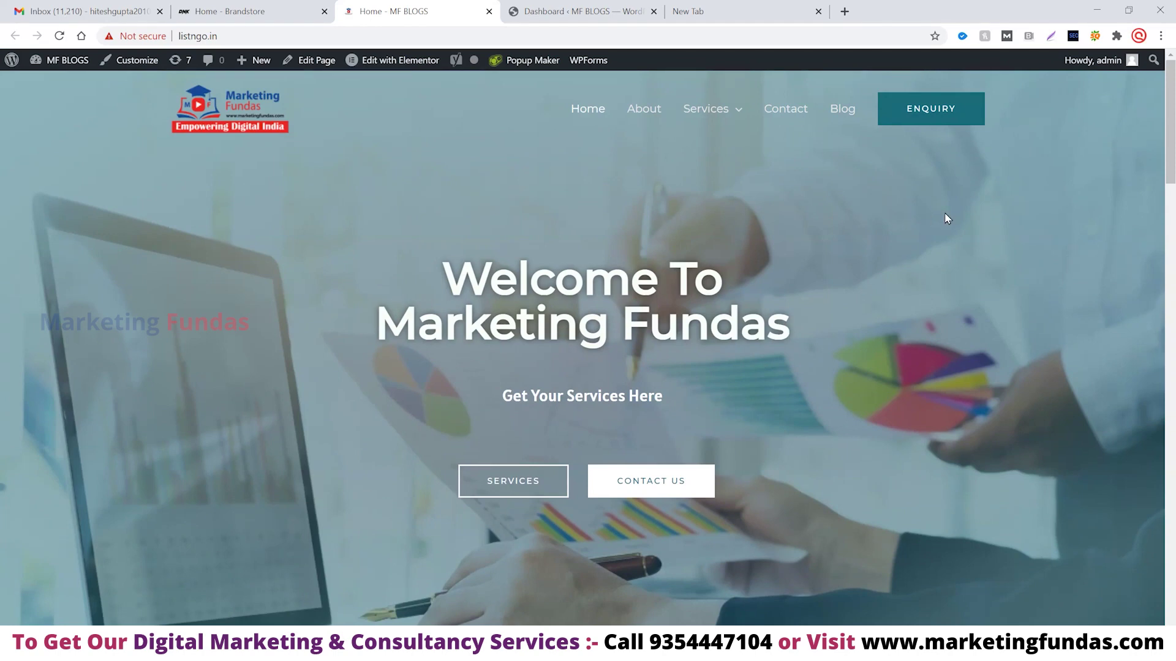
mouse_move(537, 74)
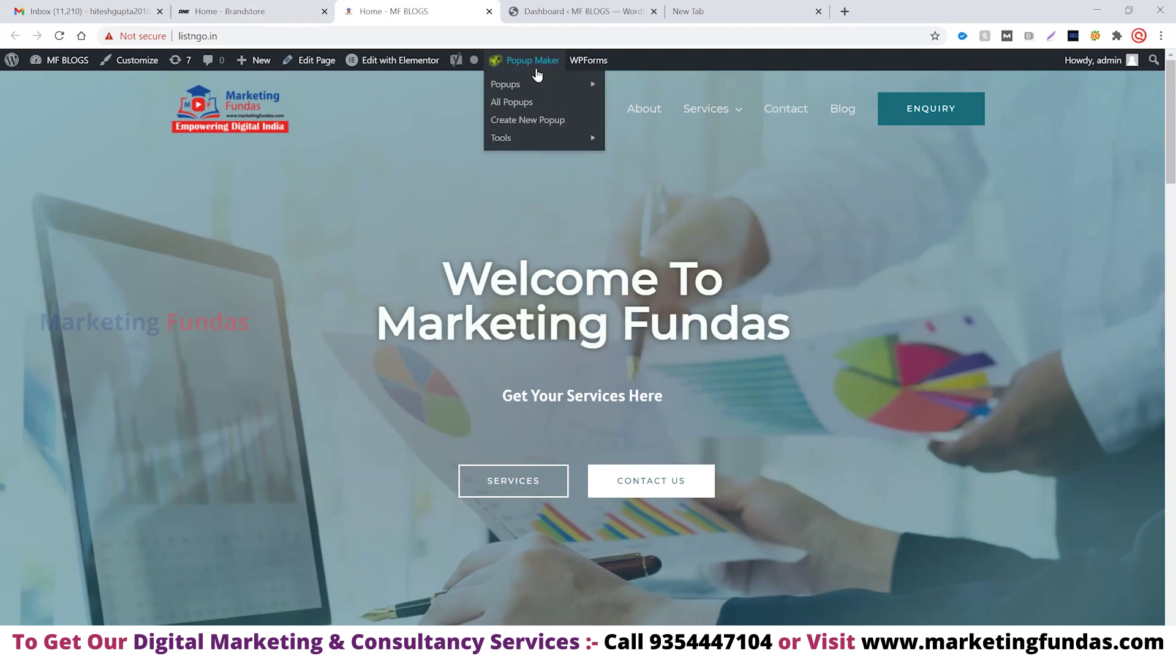
Review the Brandstore demo site's home page and its Store page as an example of an online shop
click(275, 16)
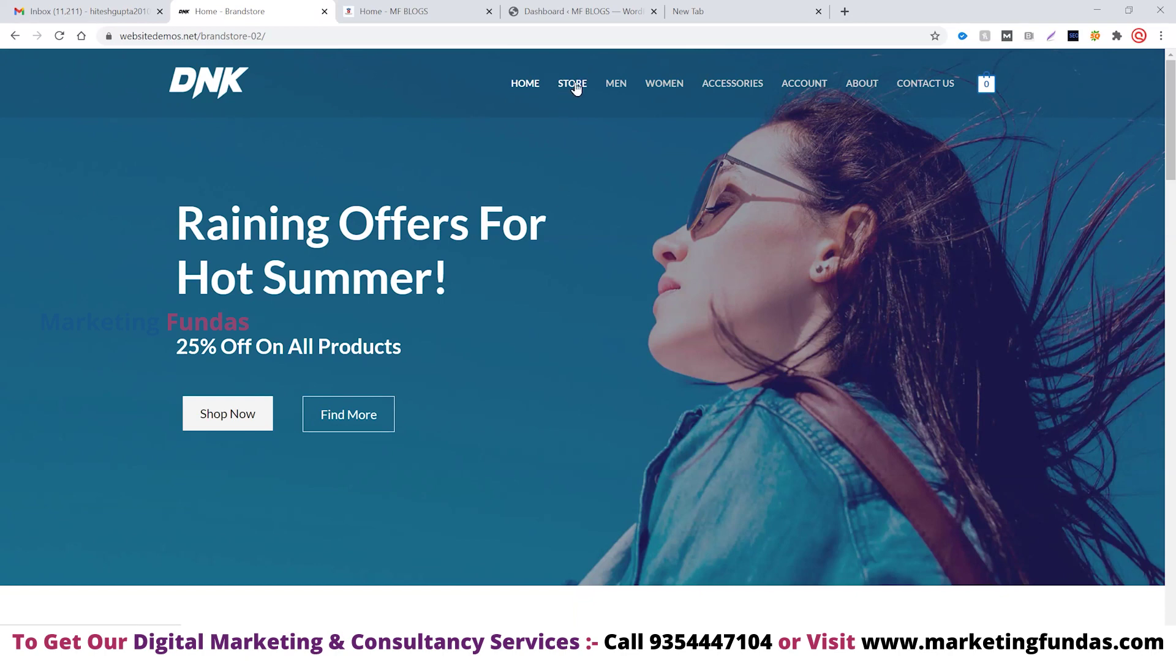
scroll(116, 274, down, 15)
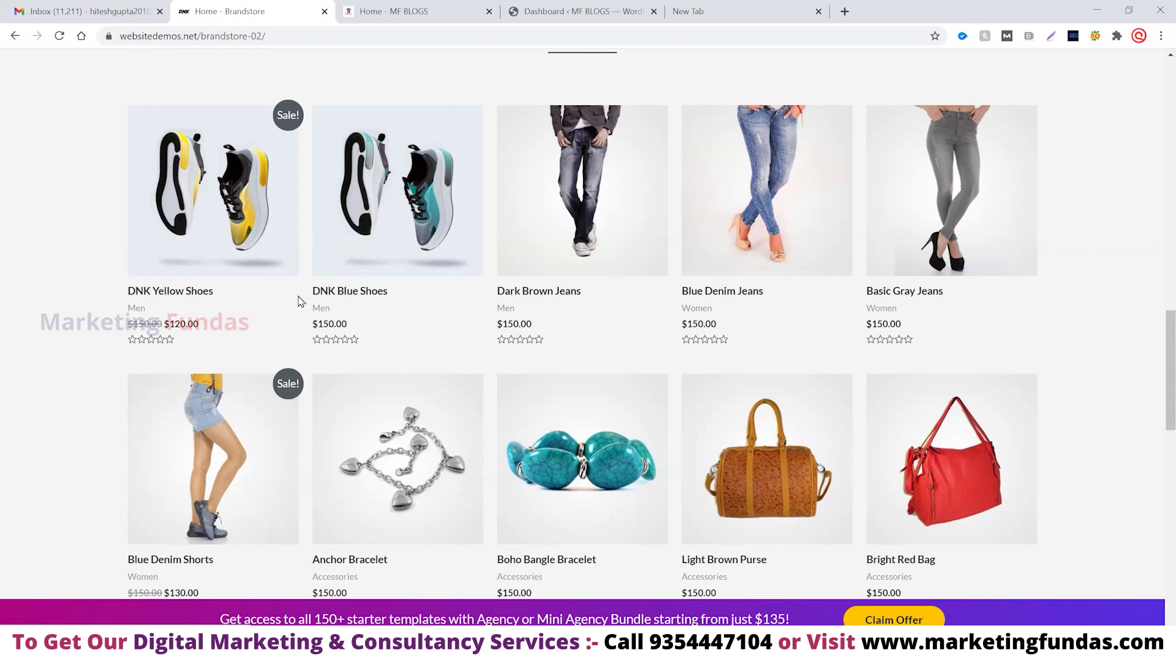
scroll(479, 327, up, 15)
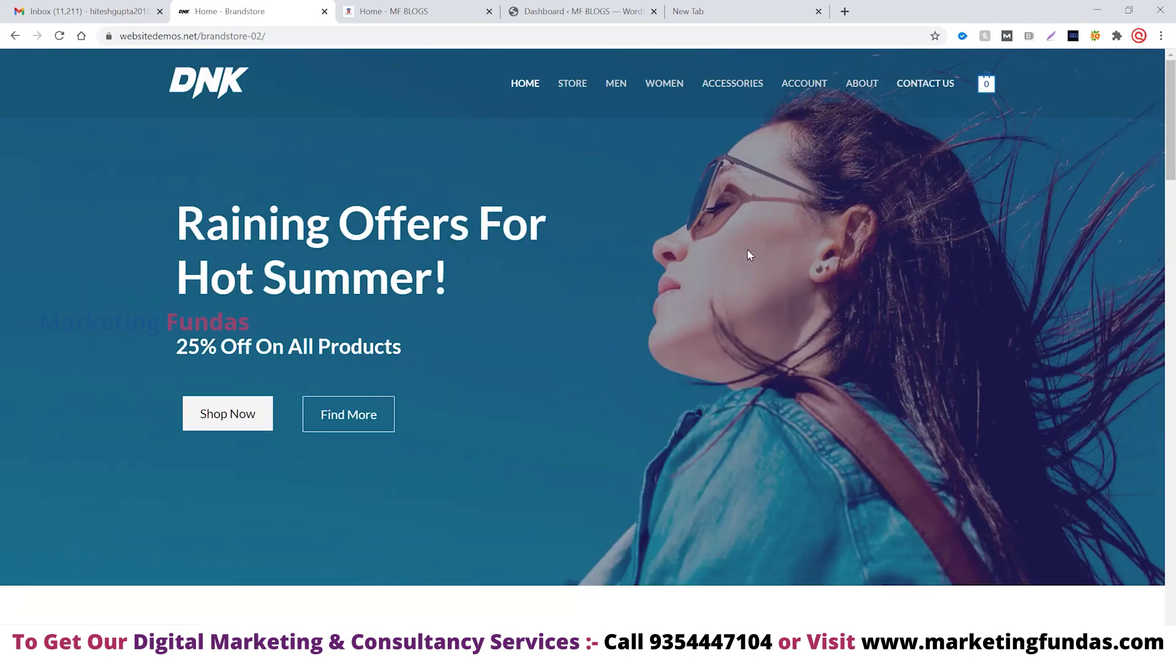
click(575, 82)
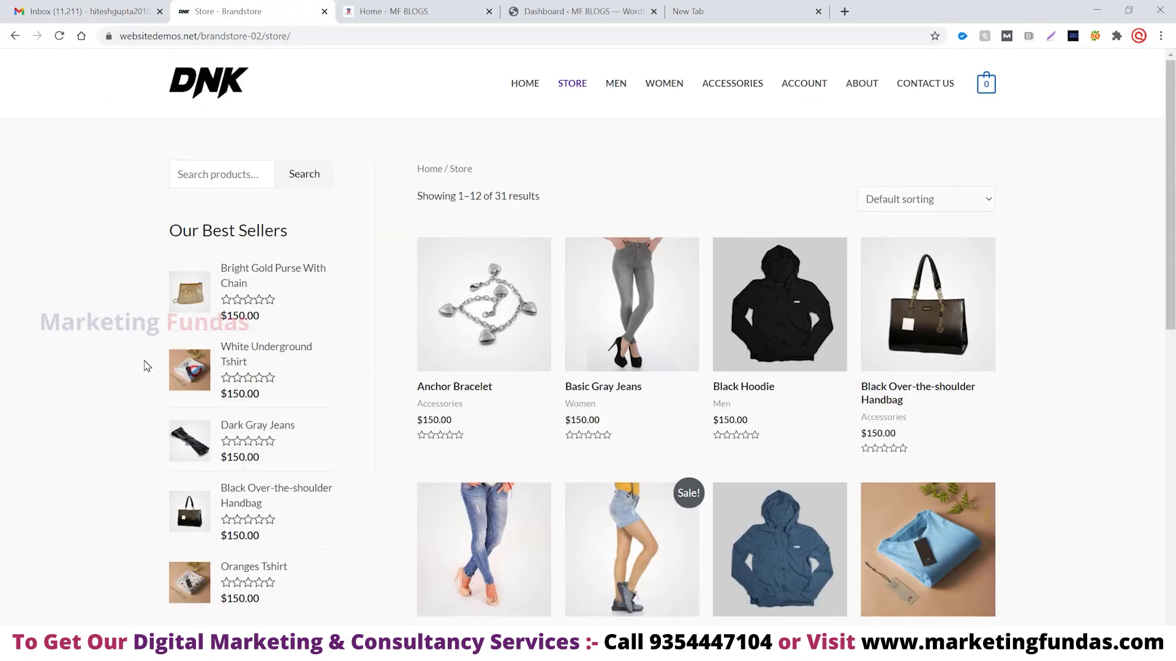
scroll(156, 306, down, 2)
scroll(582, 459, up, 2)
Examine the Basic Gray Jeans product page, including its additional information, reviews and related products
click(652, 340)
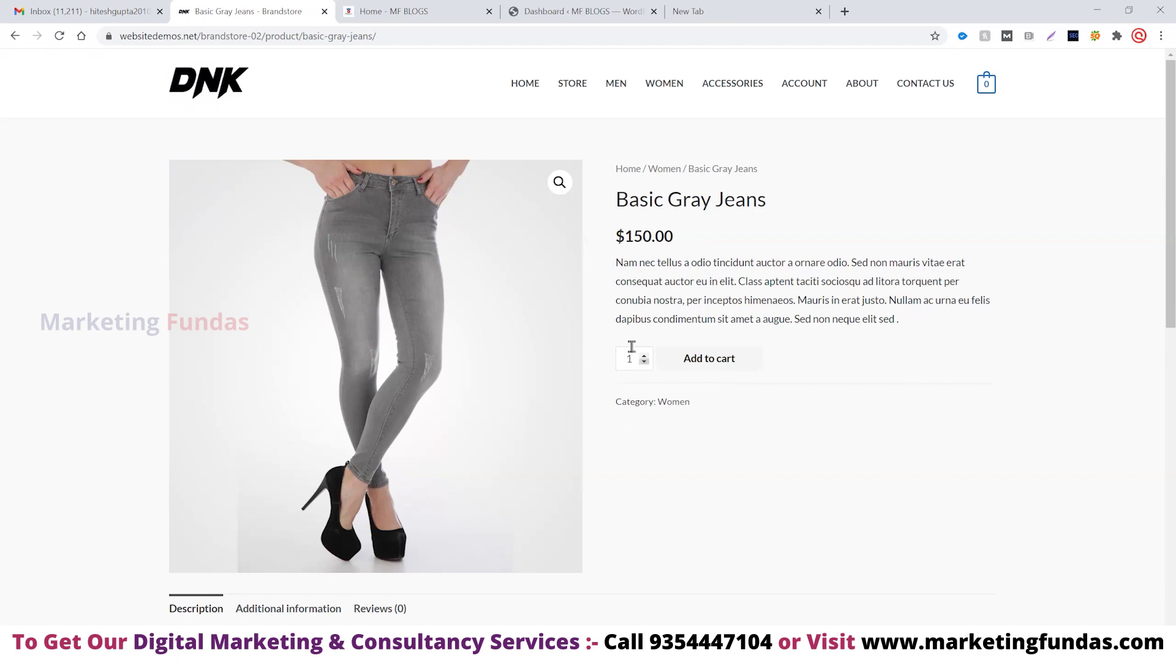
scroll(672, 399, down, 3)
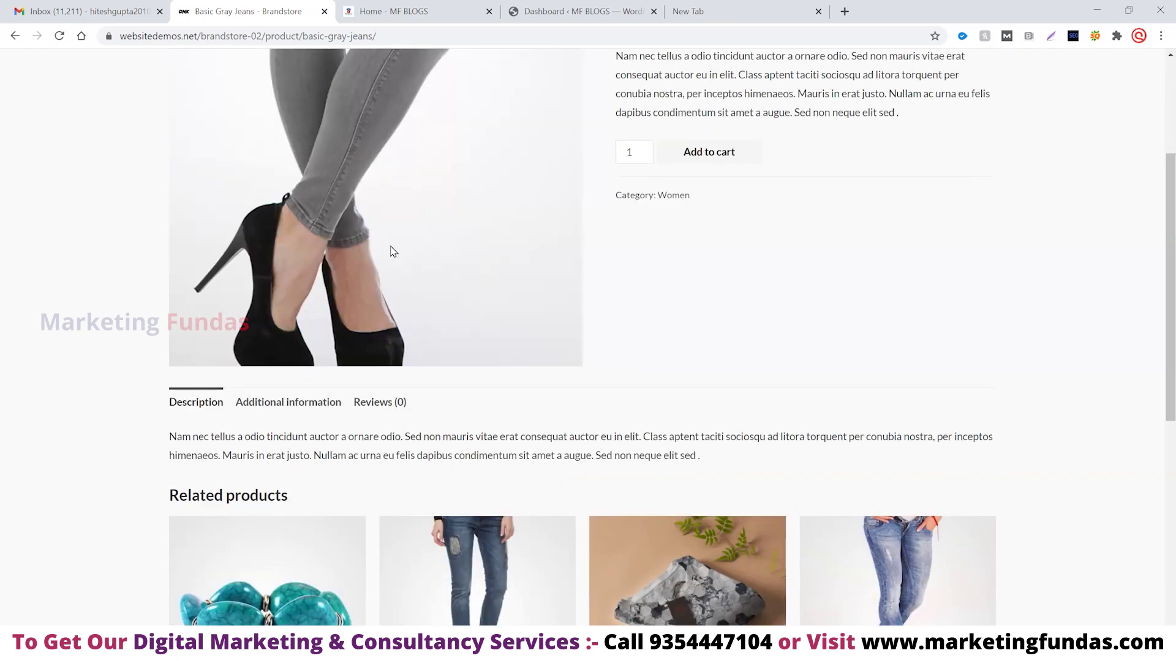
scroll(301, 205, up, 2)
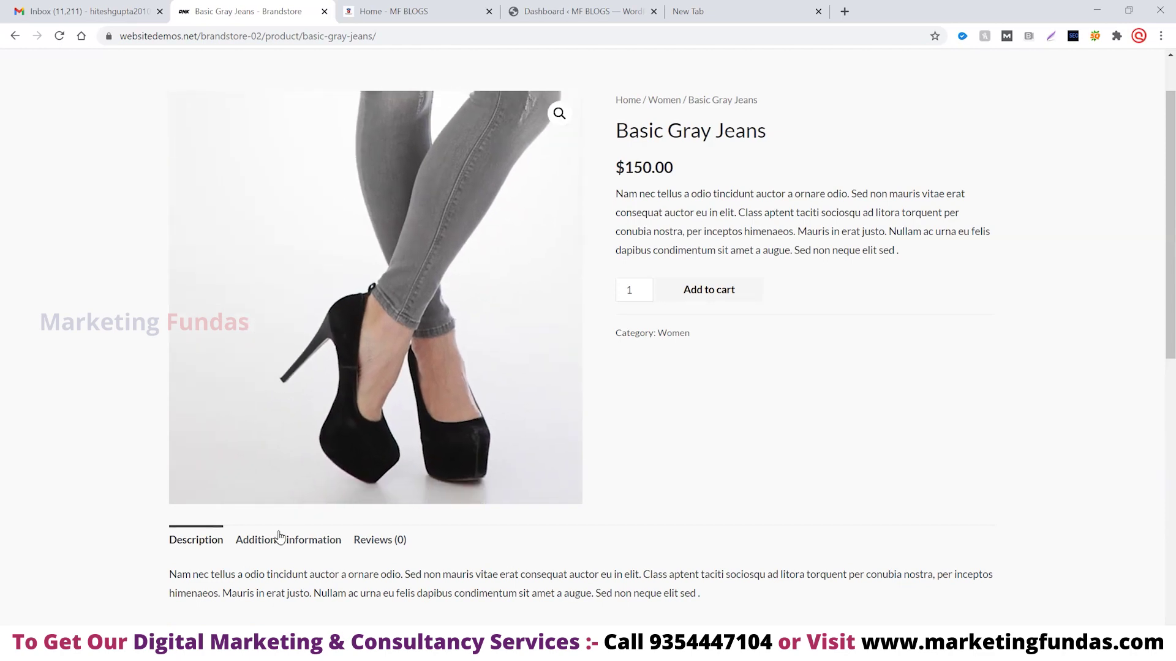
click(305, 545)
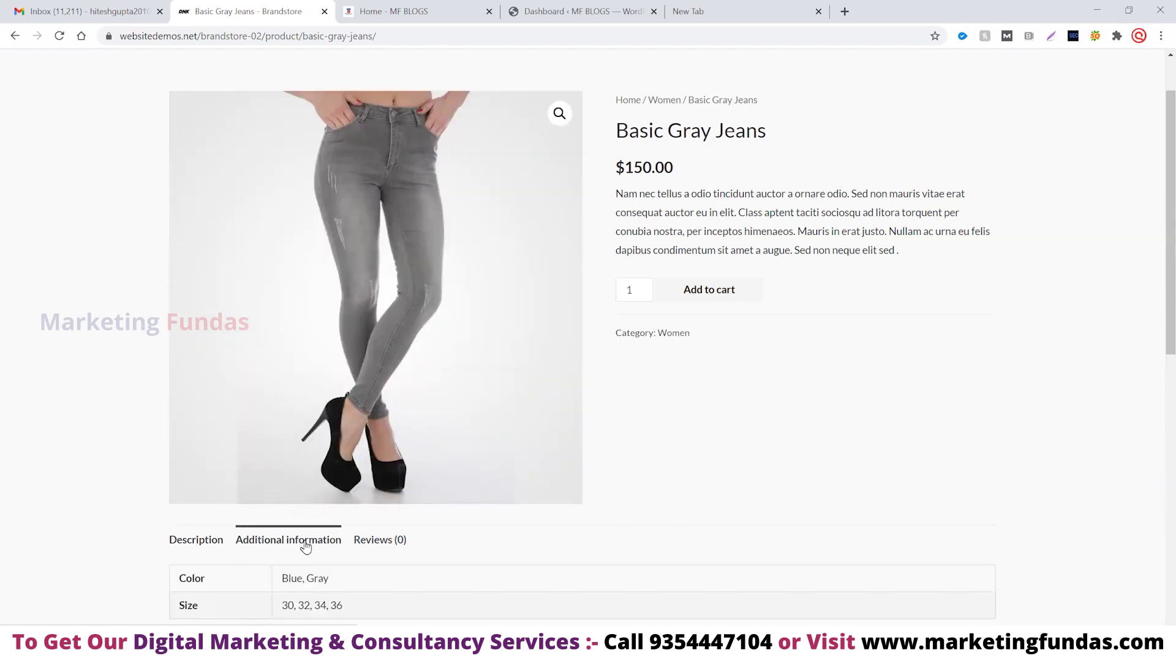
click(395, 541)
scroll(1086, 451, down, 10)
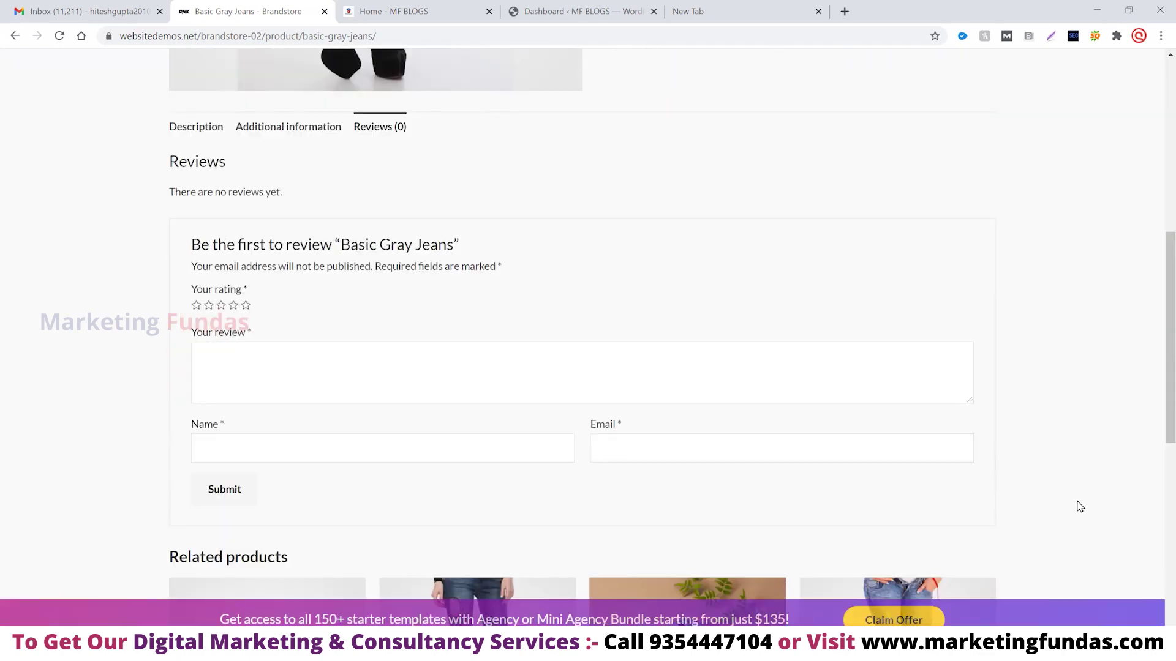
scroll(389, 412, down, 2)
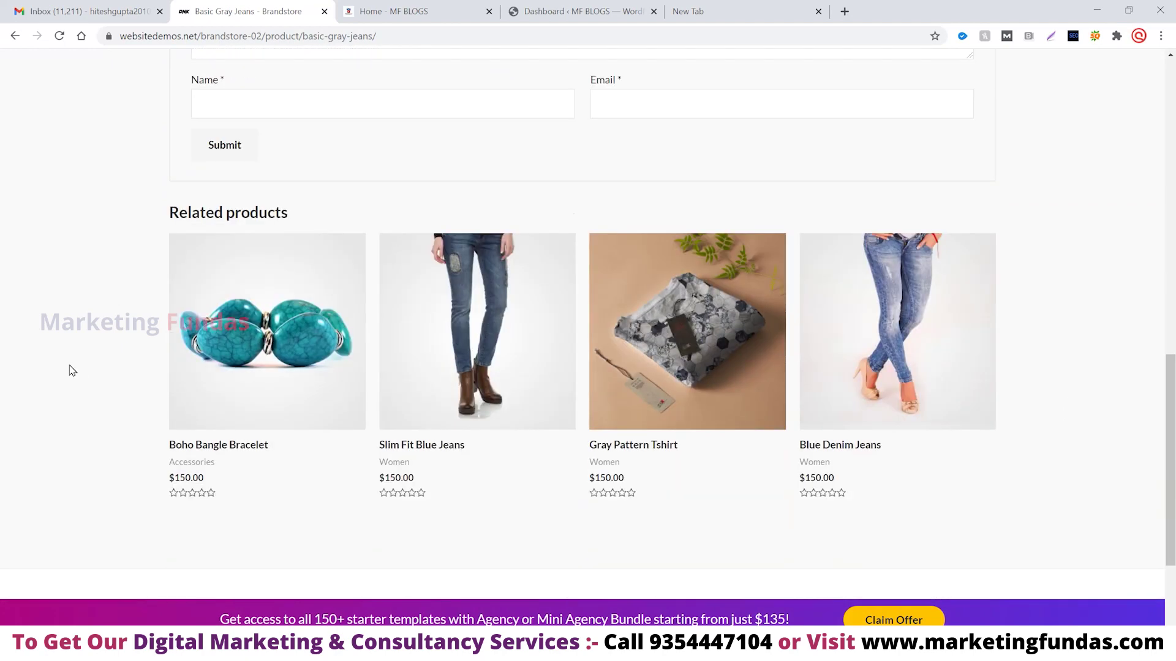
scroll(69, 368, up, 5)
scroll(69, 371, up, 8)
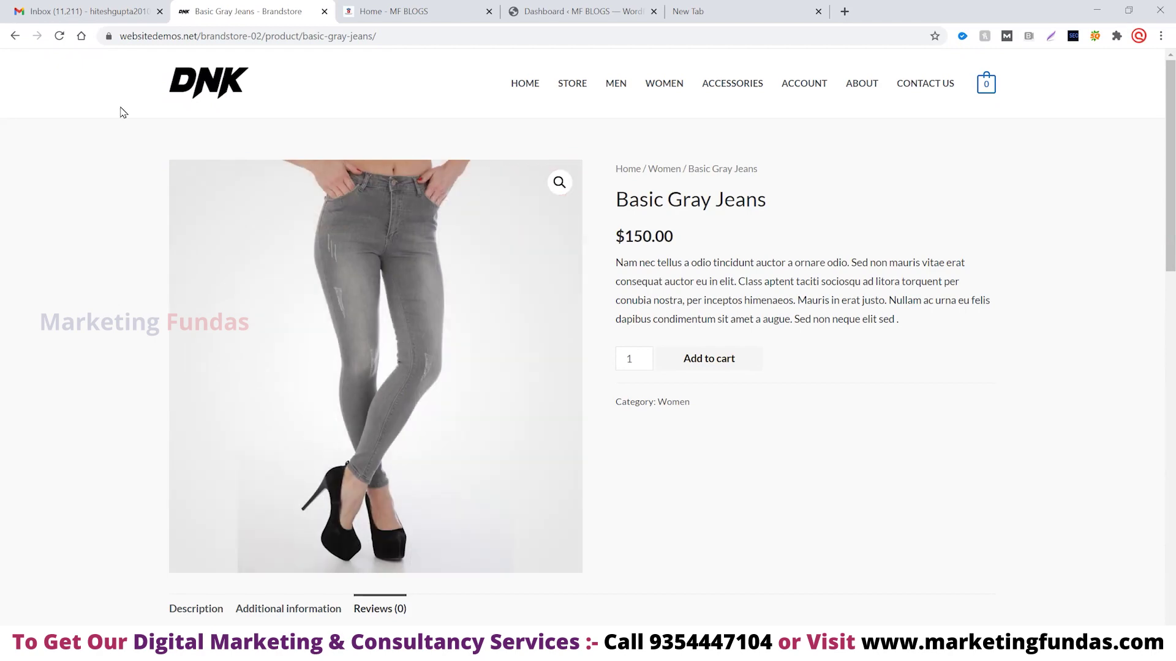
Switch to the MF BLOGS WordPress dashboard and show the popular plugins available to add
click(607, 13)
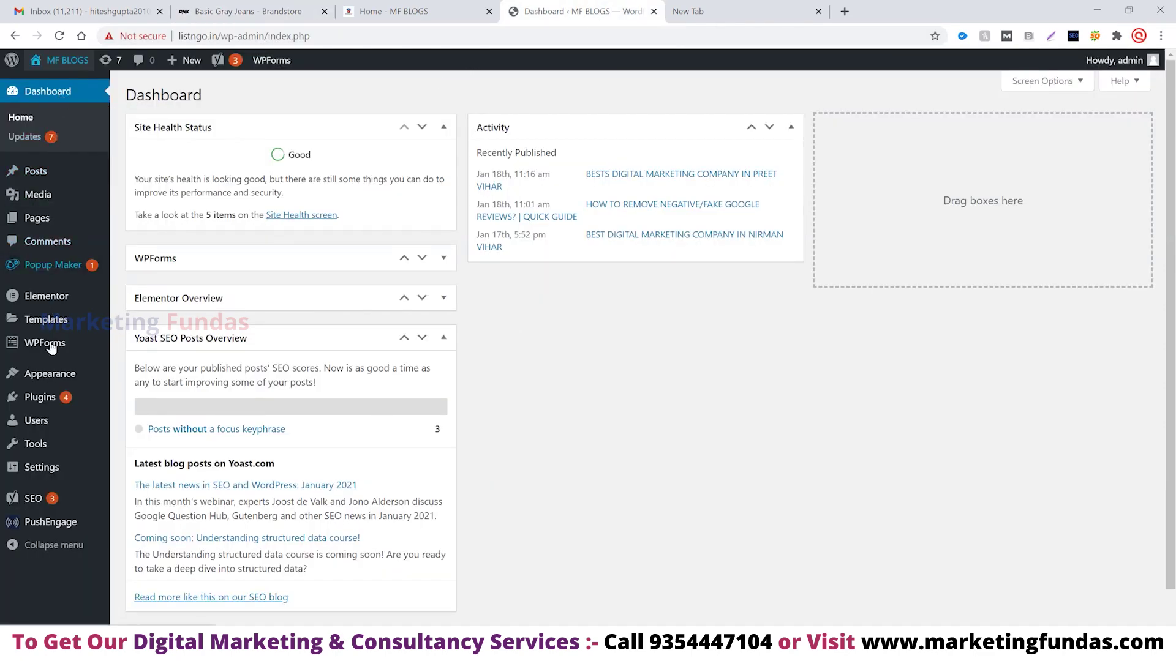
mouse_move(30, 404)
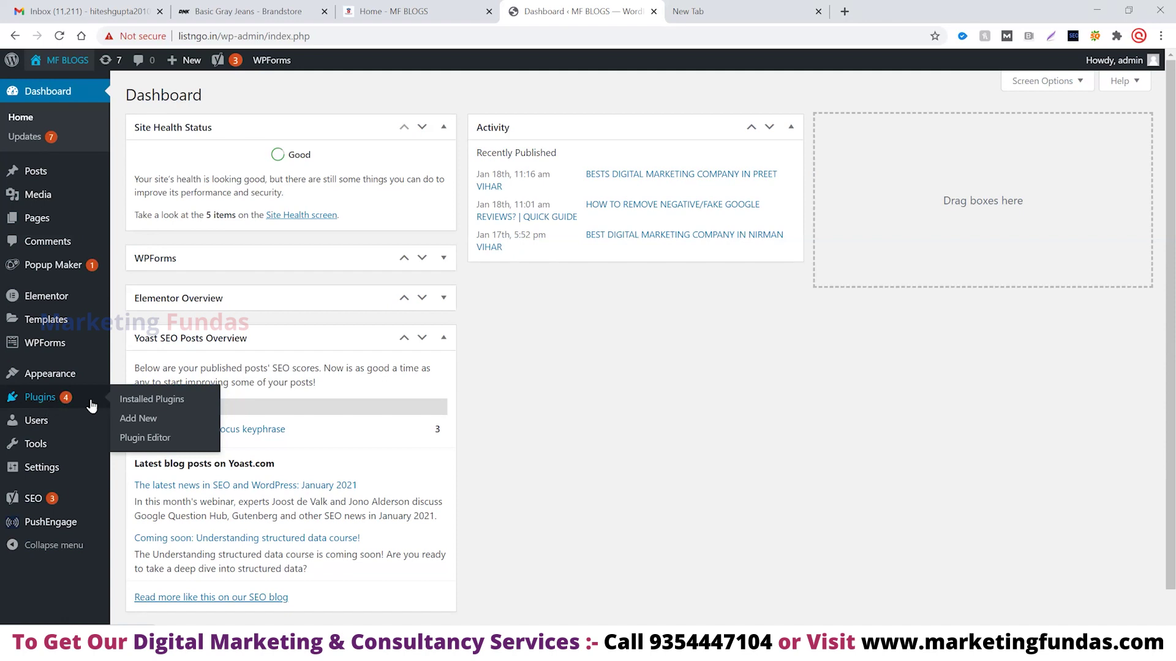
click(140, 424)
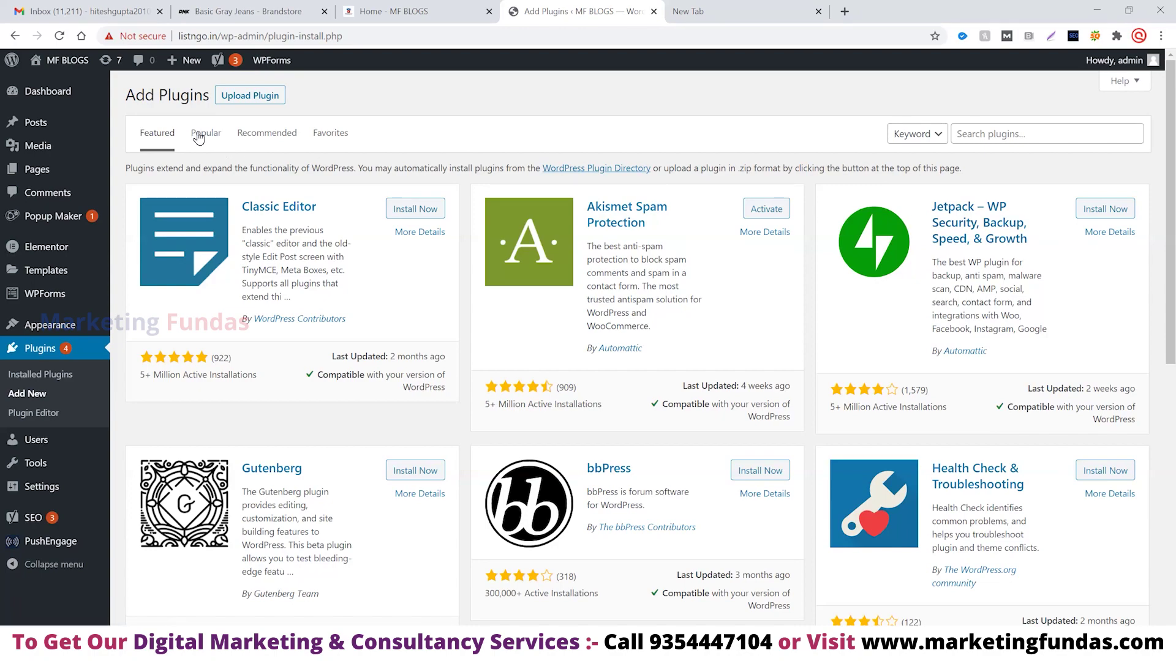
scroll(493, 325, down, 6)
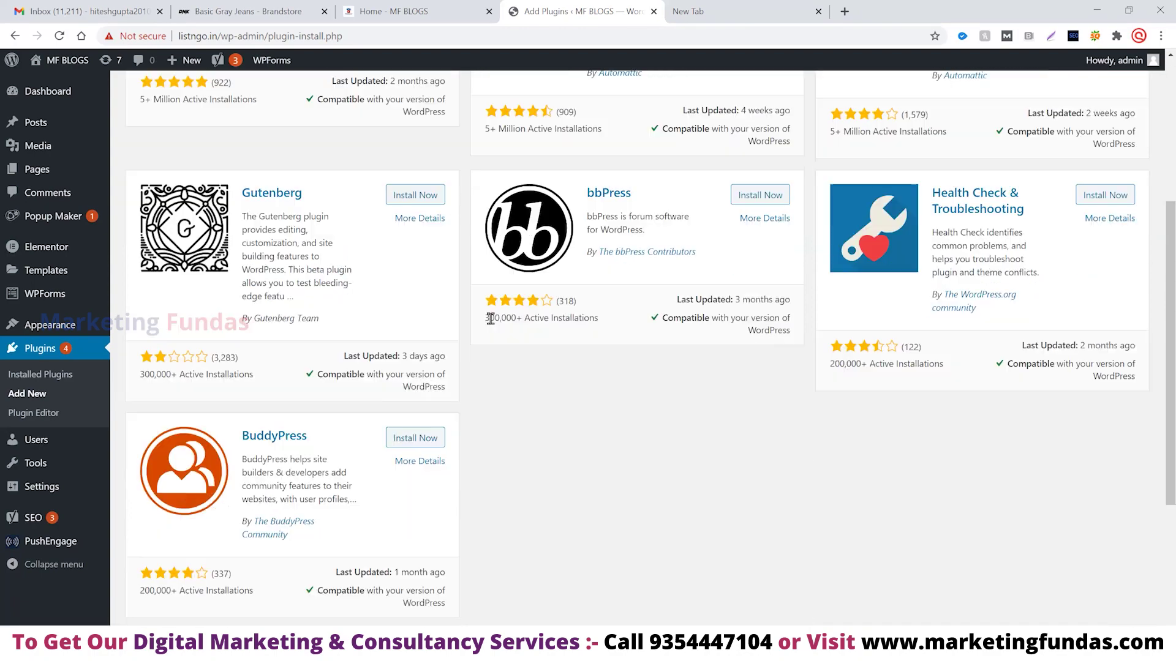
scroll(493, 324, up, 6)
click(205, 135)
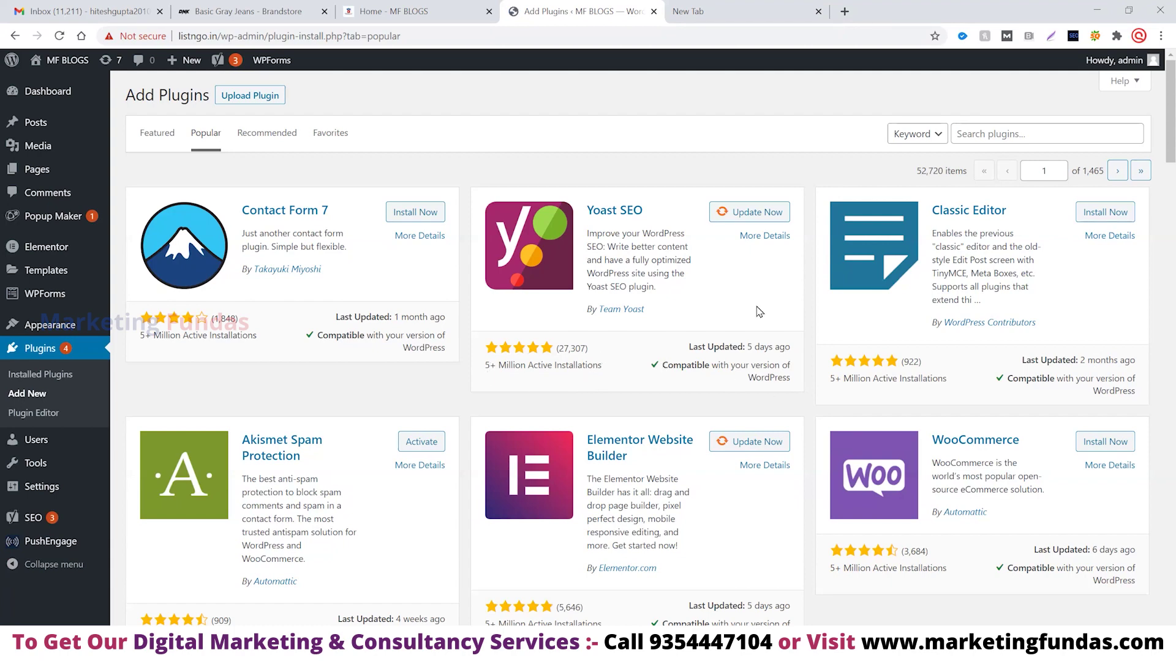
Install and activate the WooCommerce plugin
scroll(759, 346, down, 1)
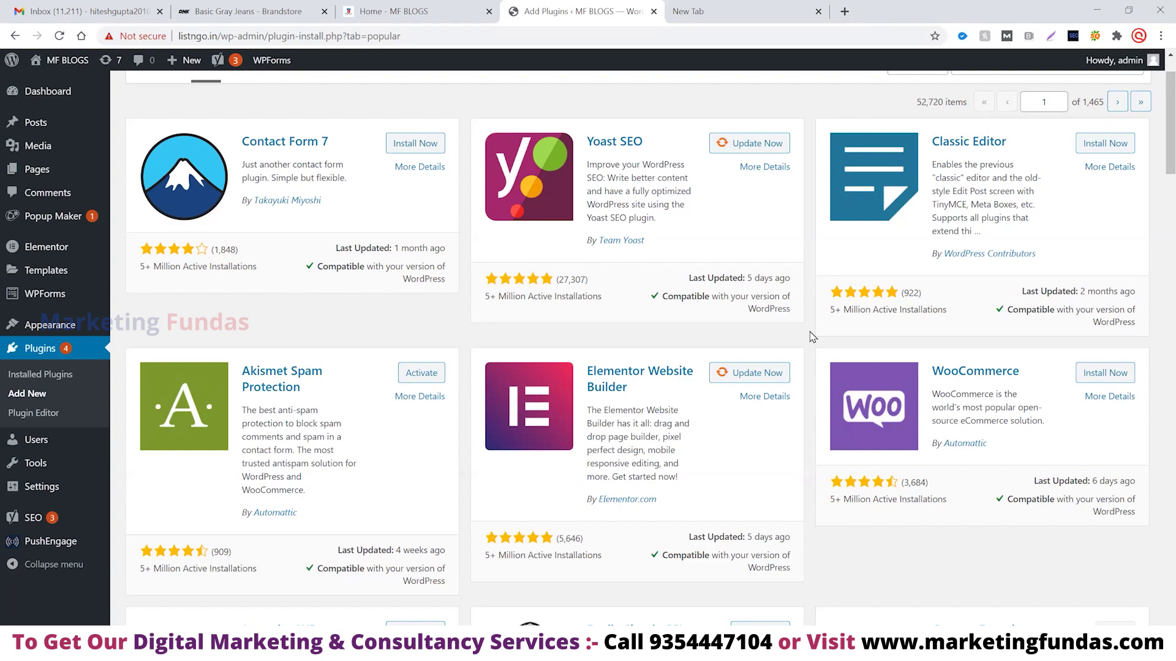
scroll(812, 336, down, 1)
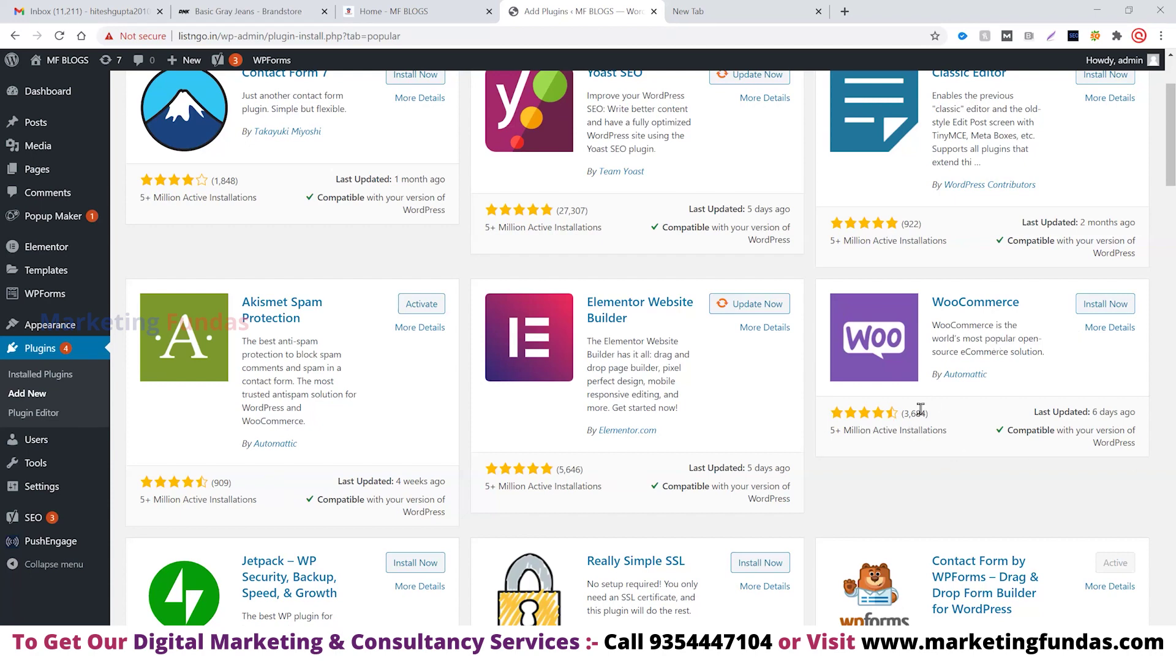
click(1095, 304)
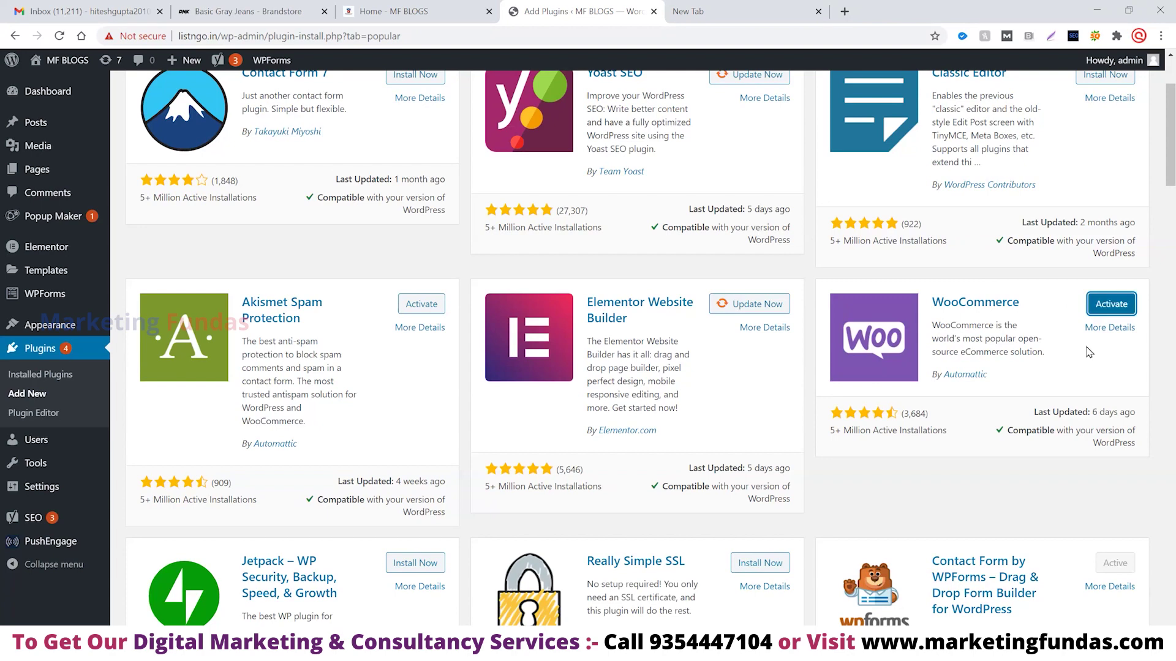
click(1112, 312)
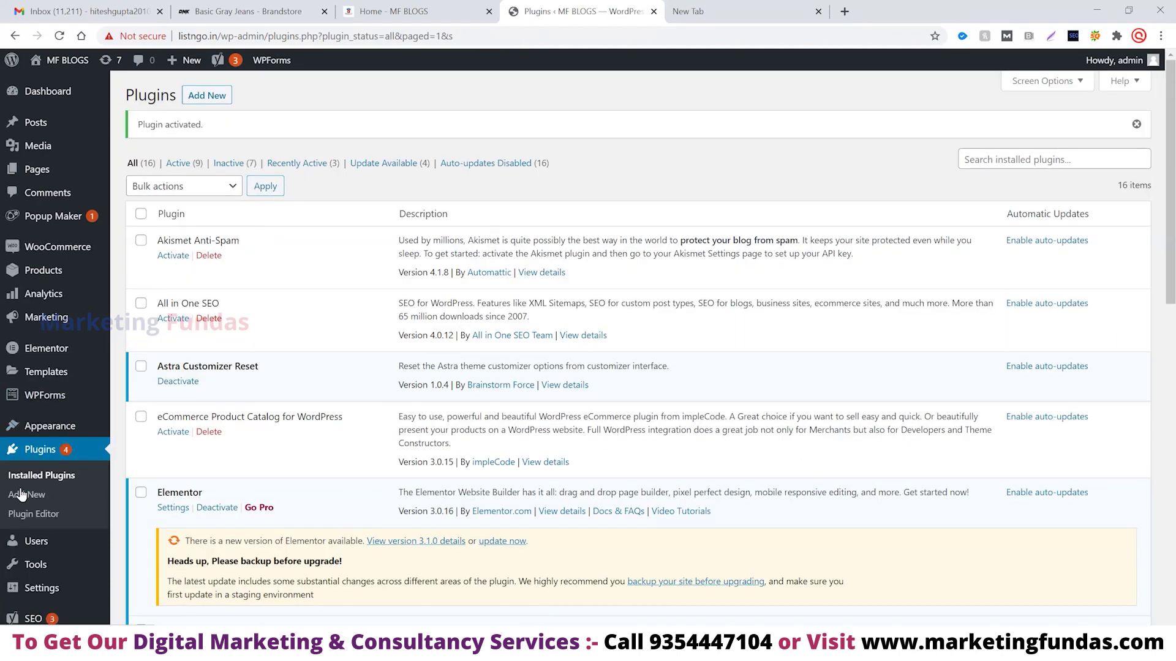
Open WooCommerce Home, skipping the store details setup, declining usage tracking and dismissing the welcome introduction
mouse_move(55, 251)
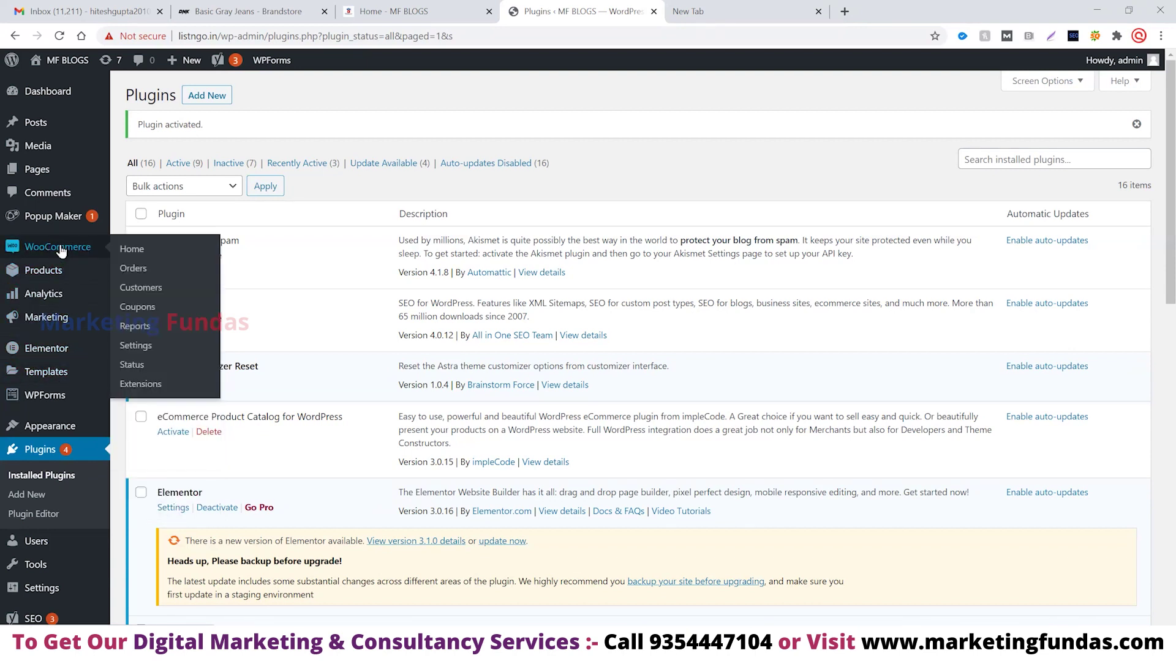
click(139, 254)
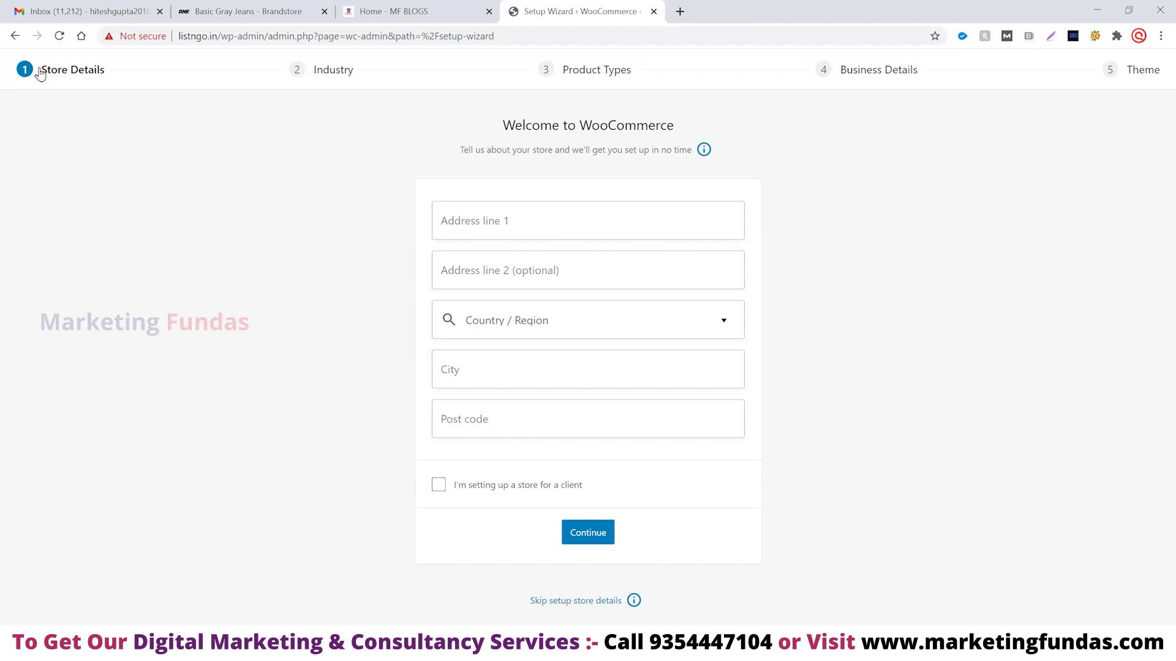
click(16, 40)
click(576, 602)
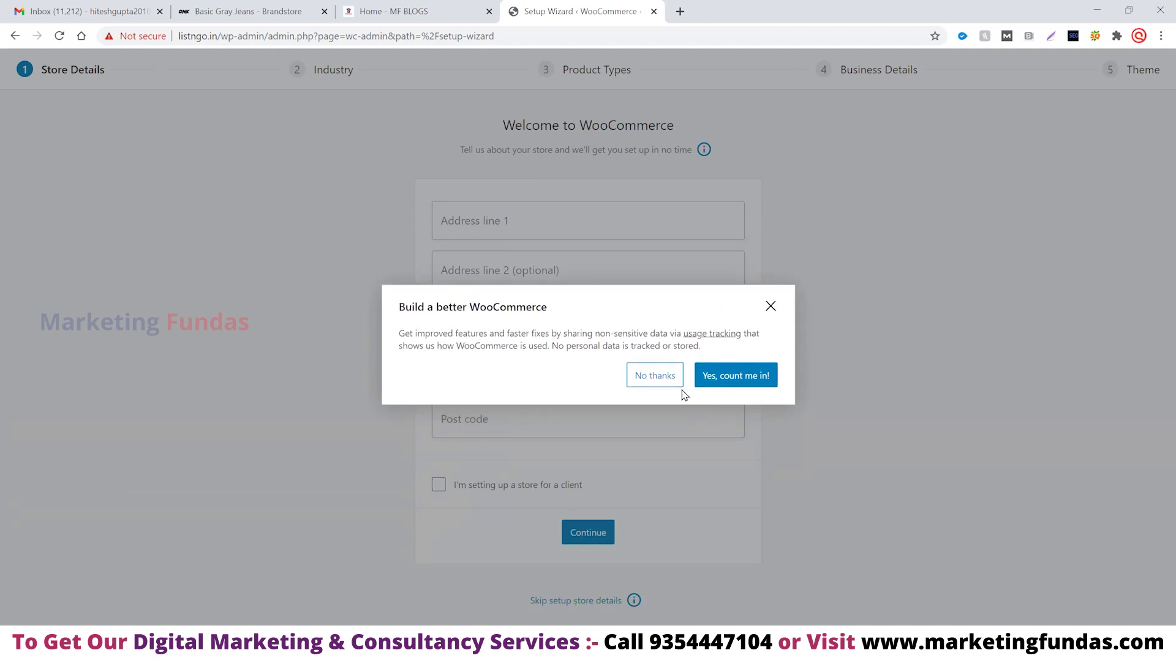
click(664, 378)
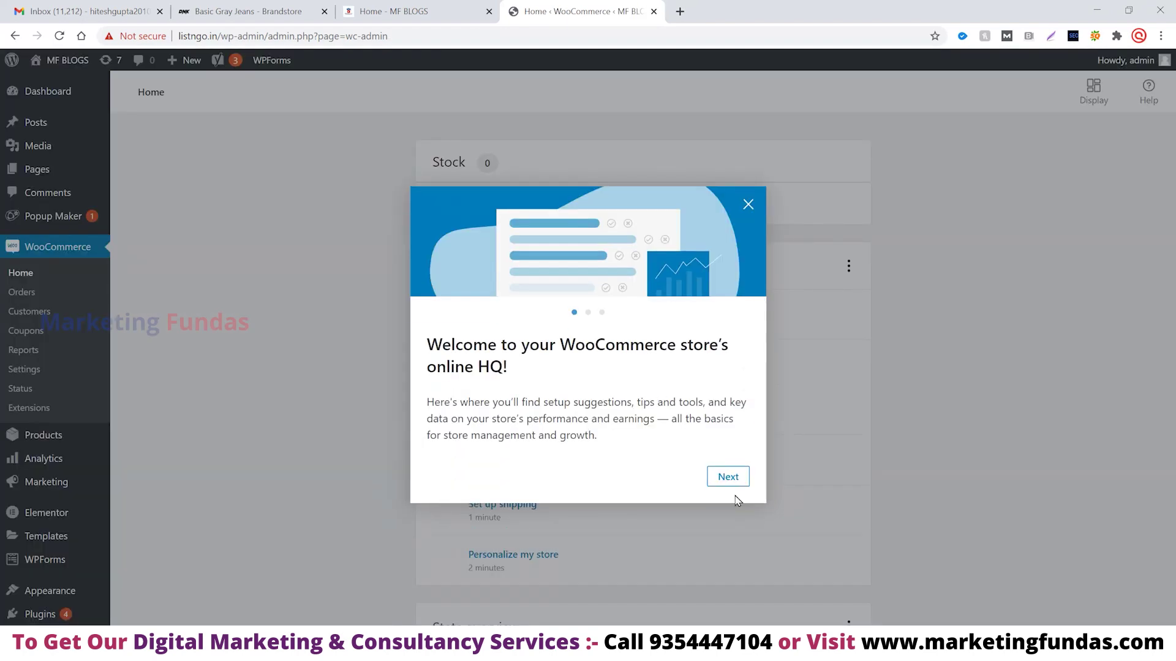
click(748, 205)
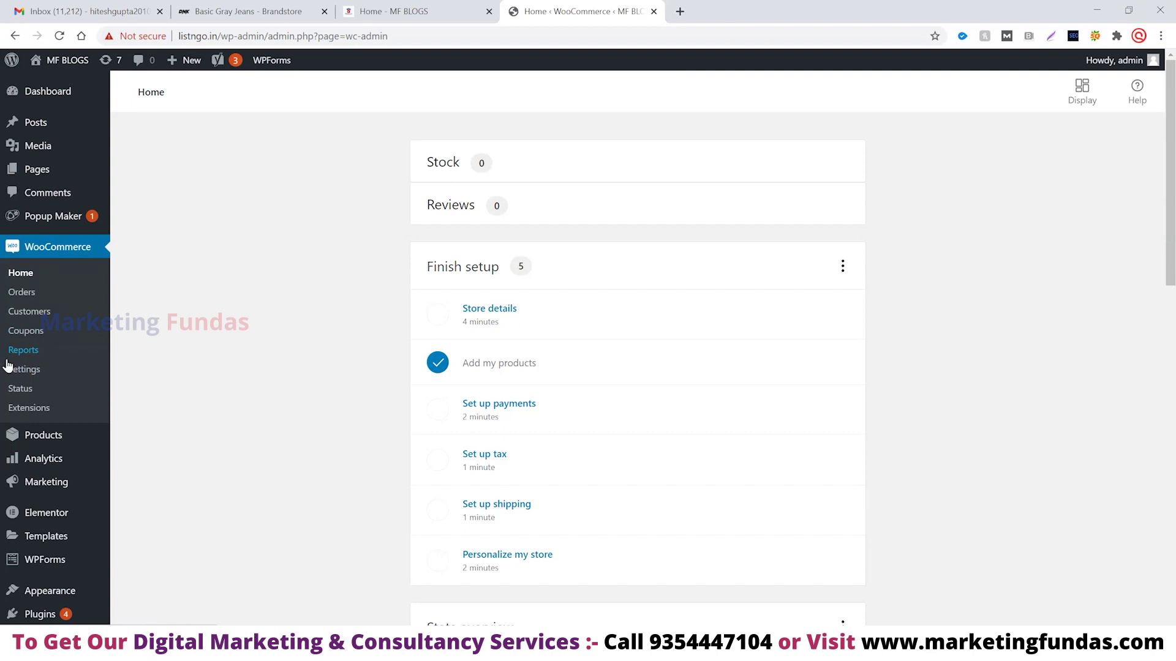
Open the general WooCommerce settings and fill in the store's address lines, city and postcode from the autofill suggestion
click(25, 370)
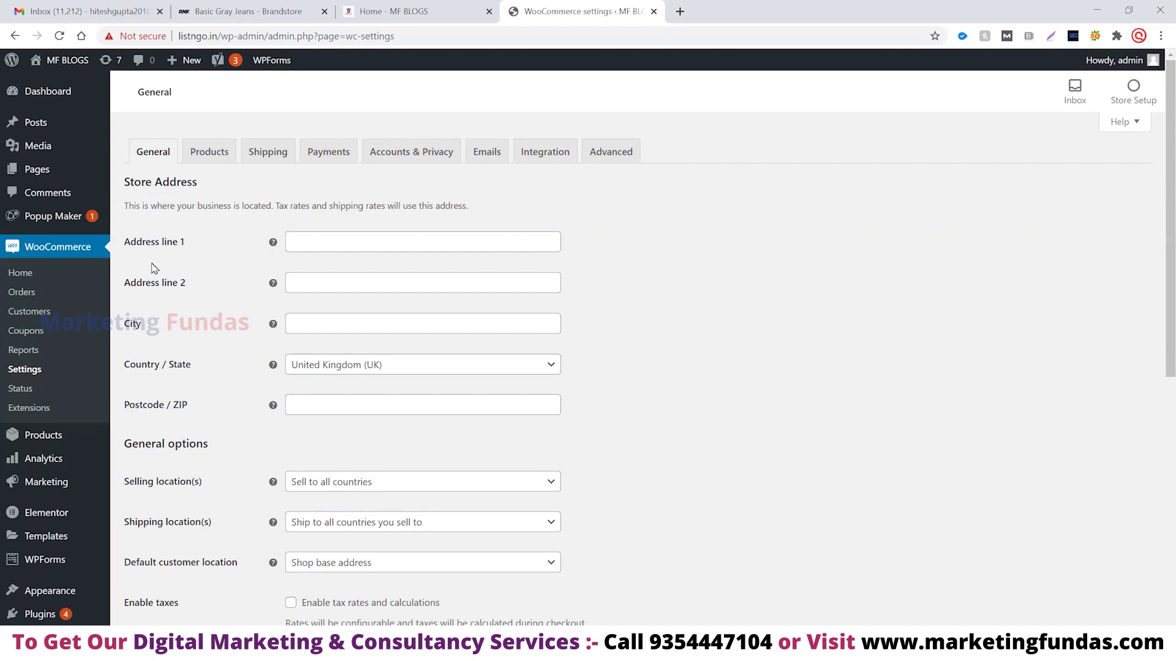
click(470, 243)
click(382, 273)
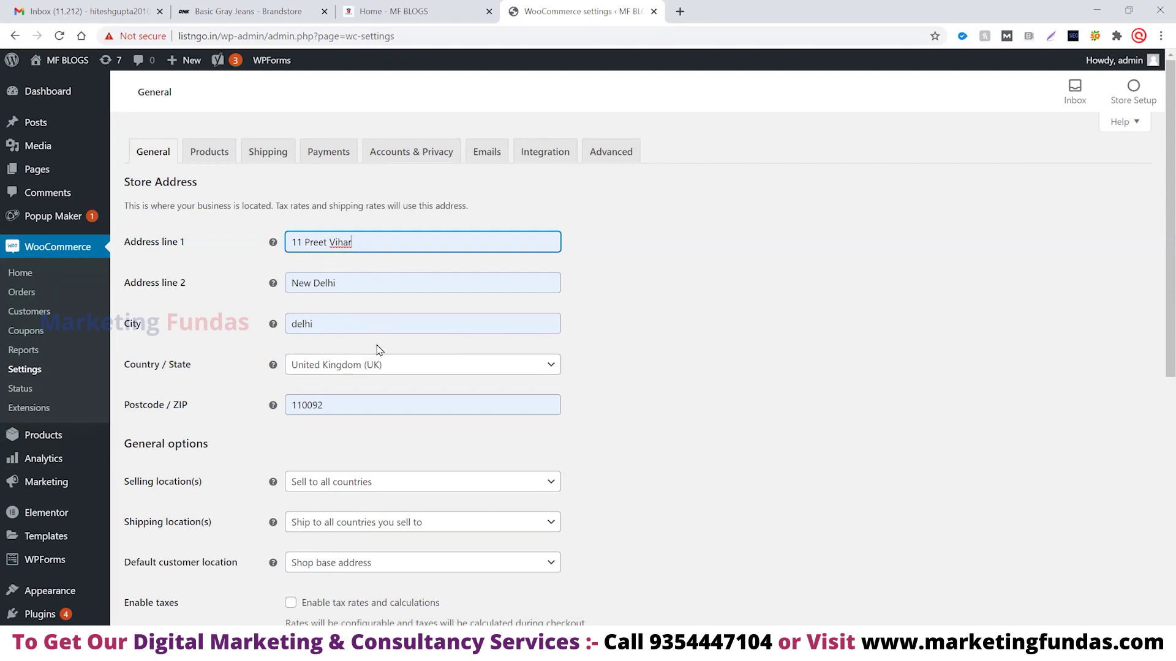
Open the store's Country / State choices and look through the entries for India
click(551, 367)
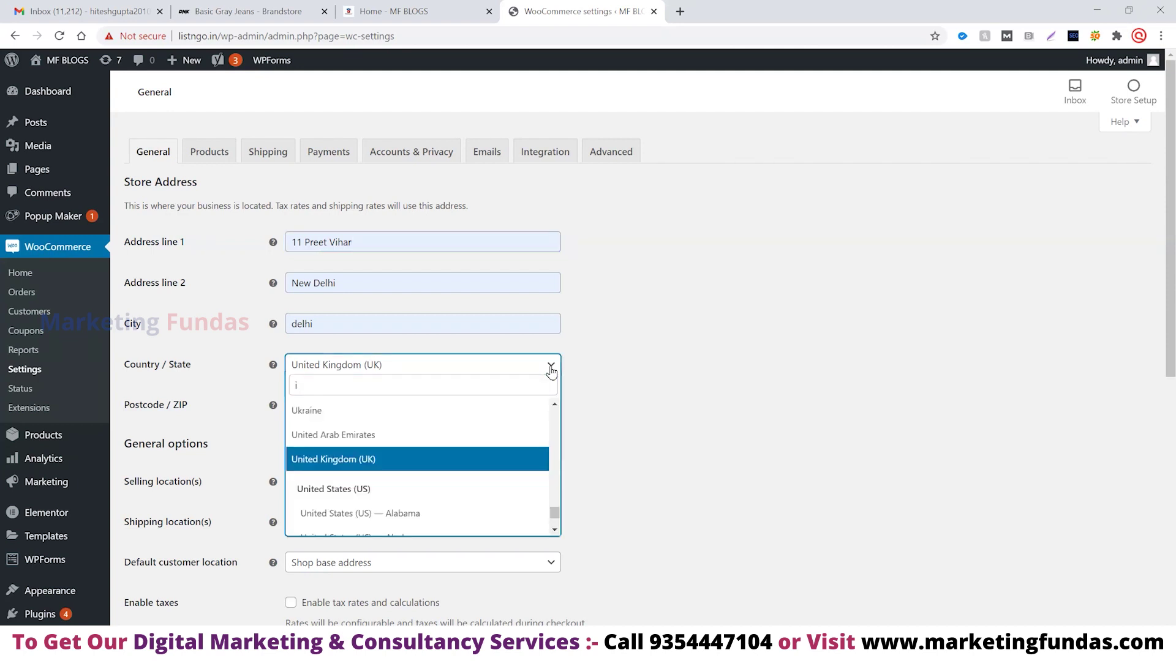
text(nd)
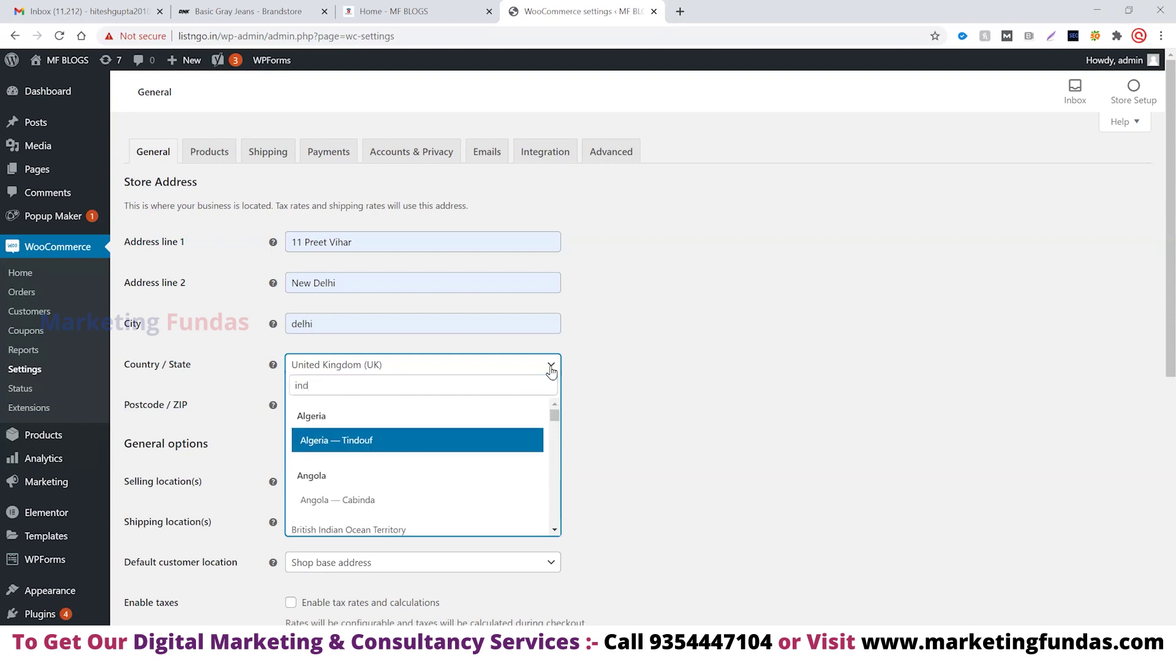
key(BackSpace)
key(BackSpace)
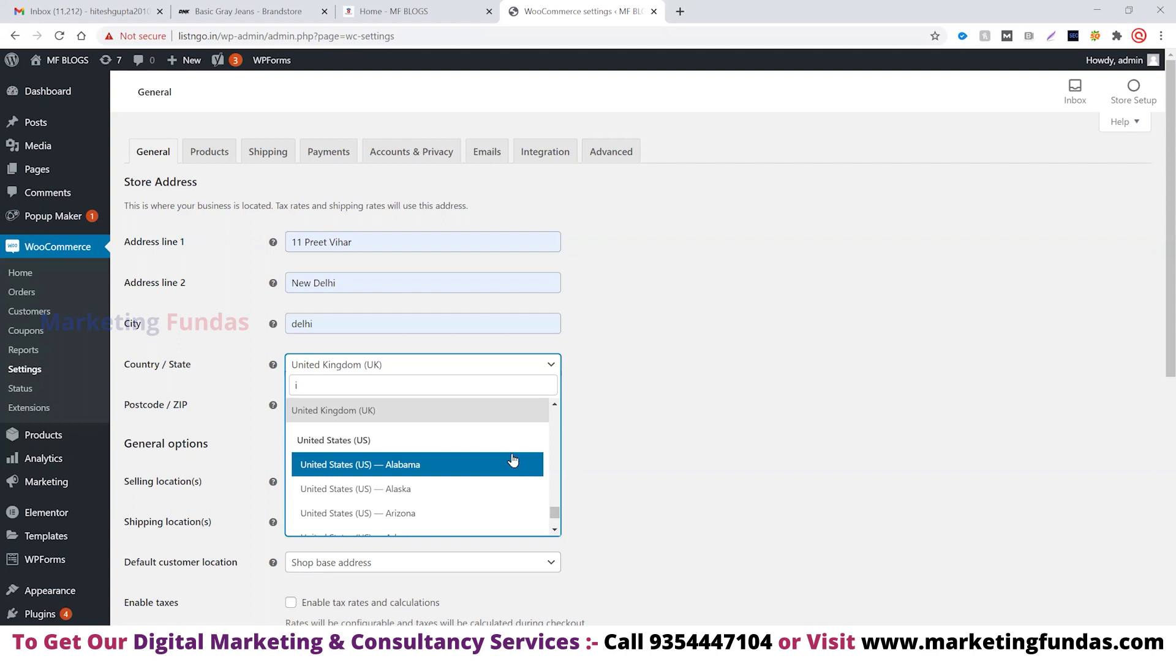
scroll(513, 461, down, 6)
scroll(485, 421, down, 15)
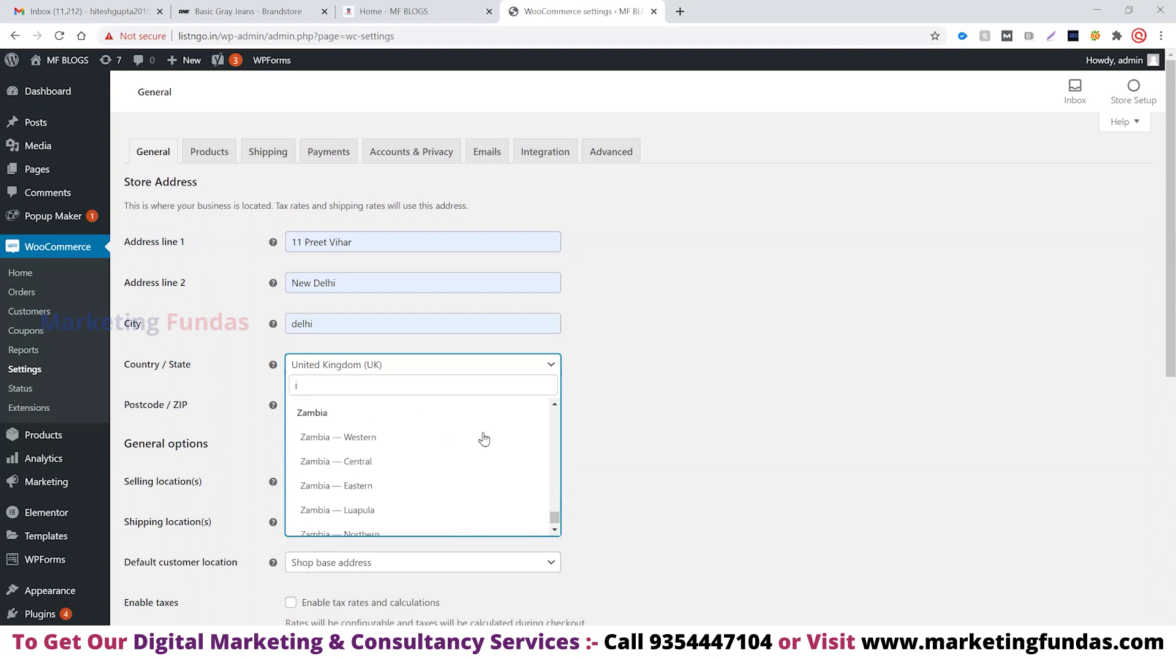
scroll(485, 429, down, 3)
scroll(485, 454, up, 18)
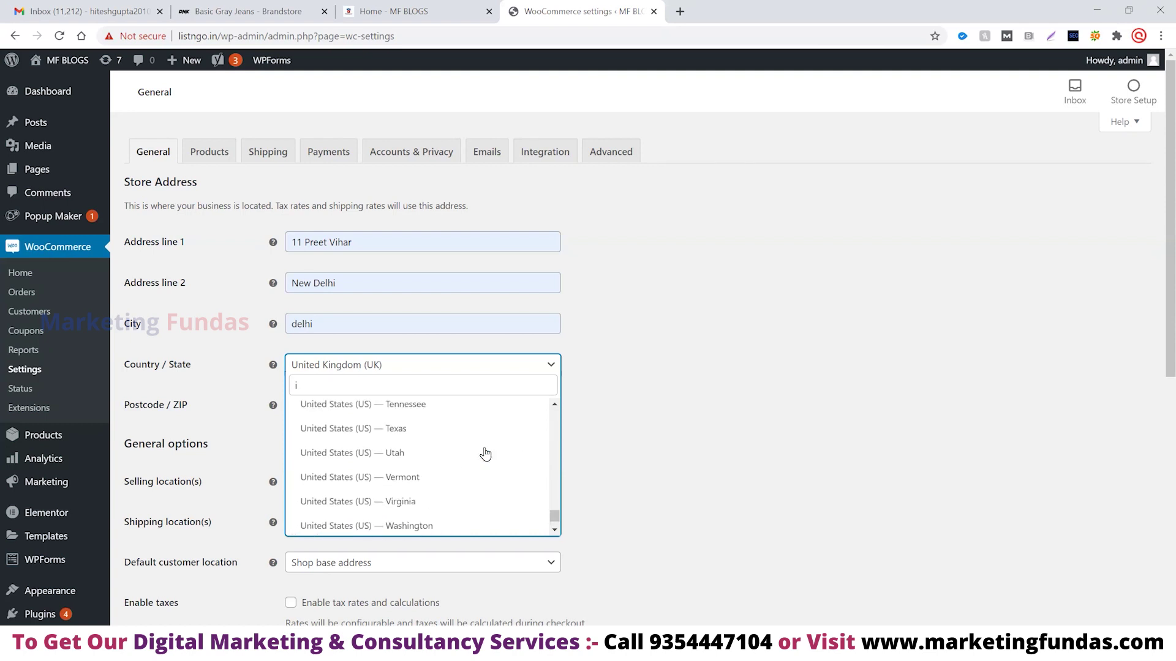
scroll(485, 453, up, 6)
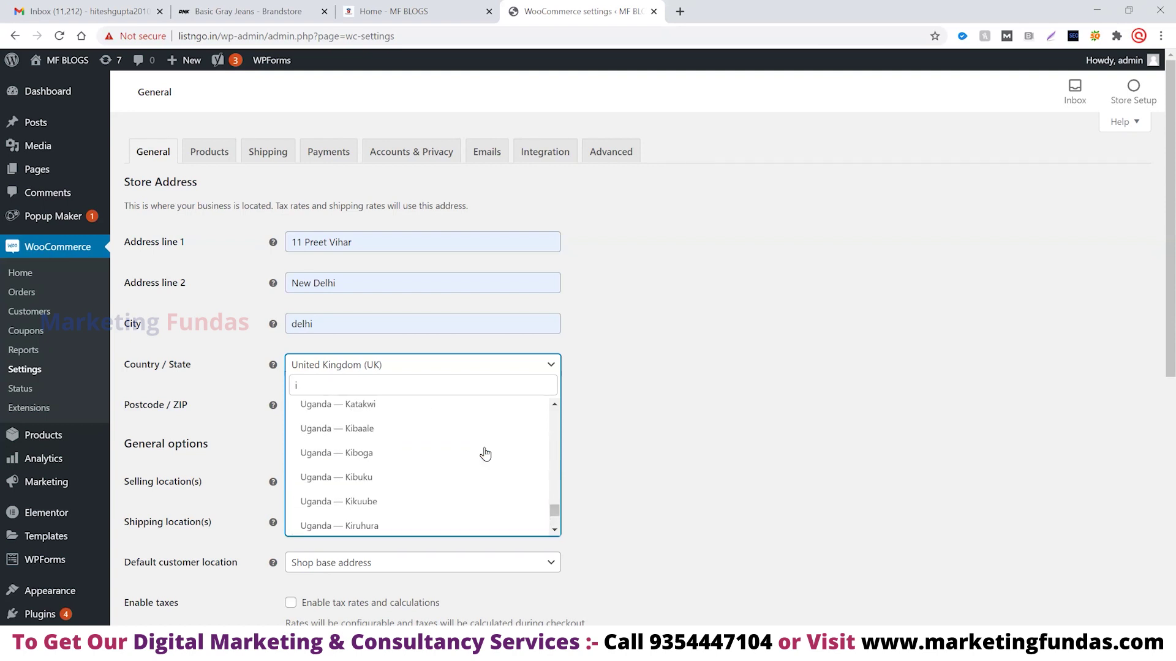
scroll(485, 453, up, 9)
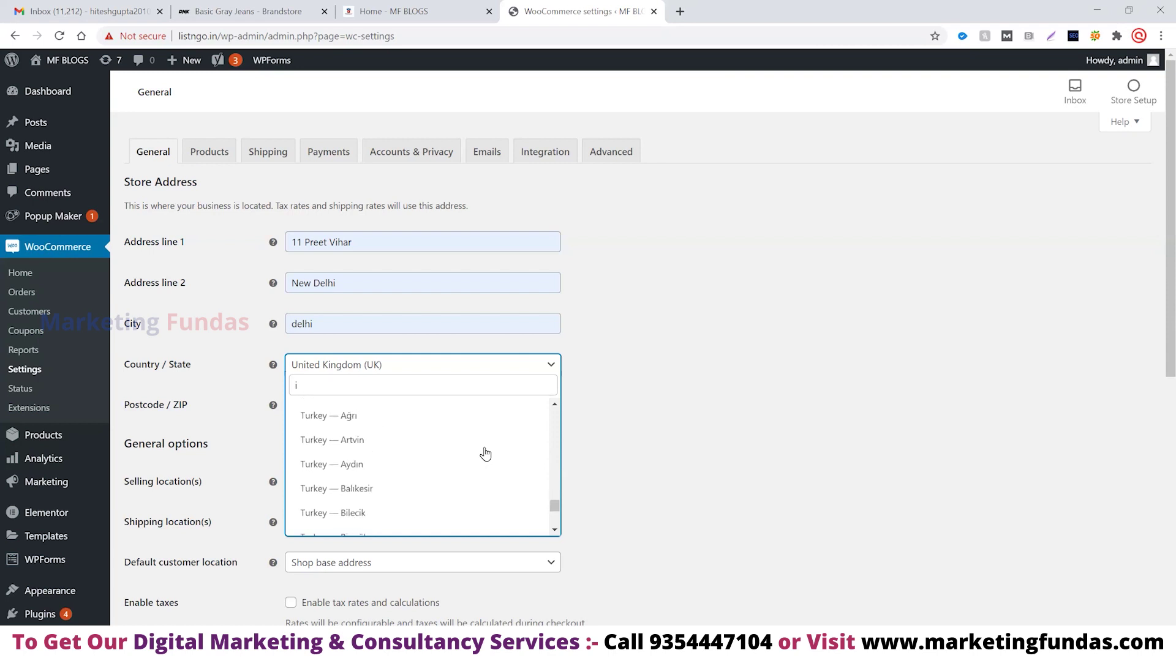
scroll(485, 453, down, 15)
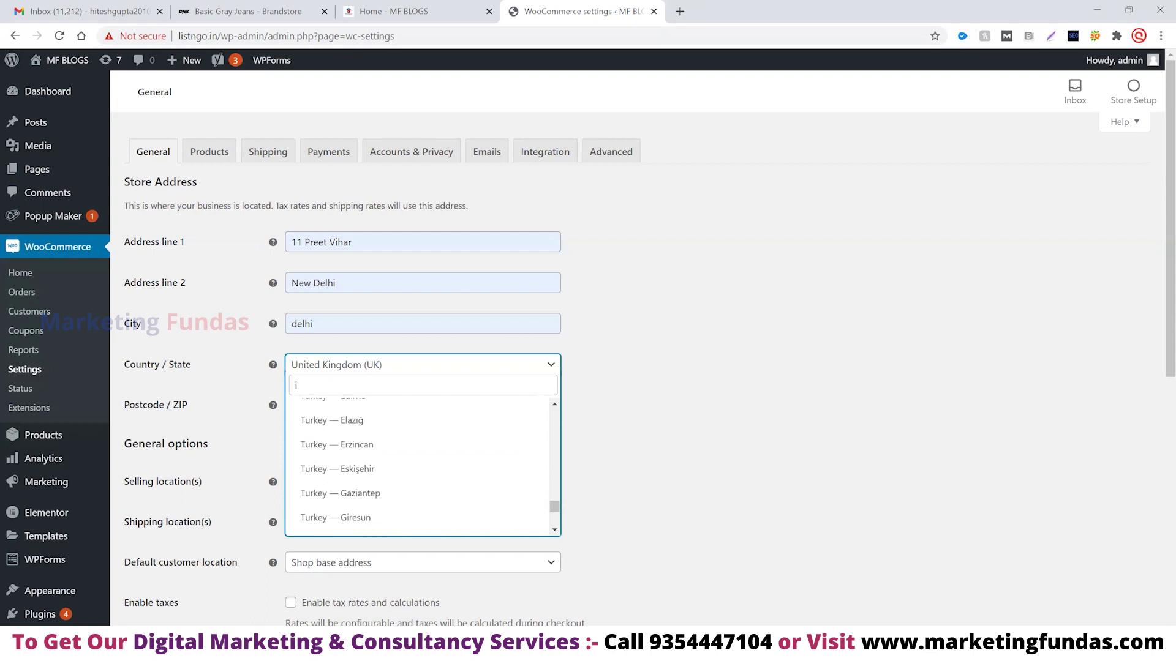
scroll(485, 453, down, 10)
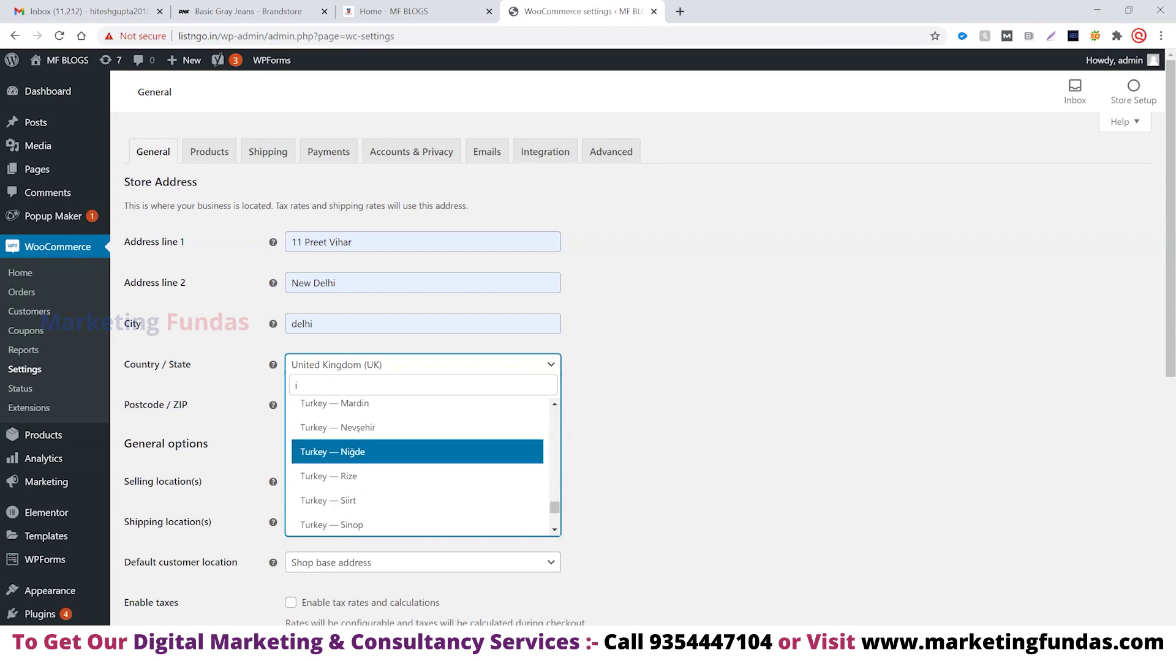
scroll(417, 460, down, 10)
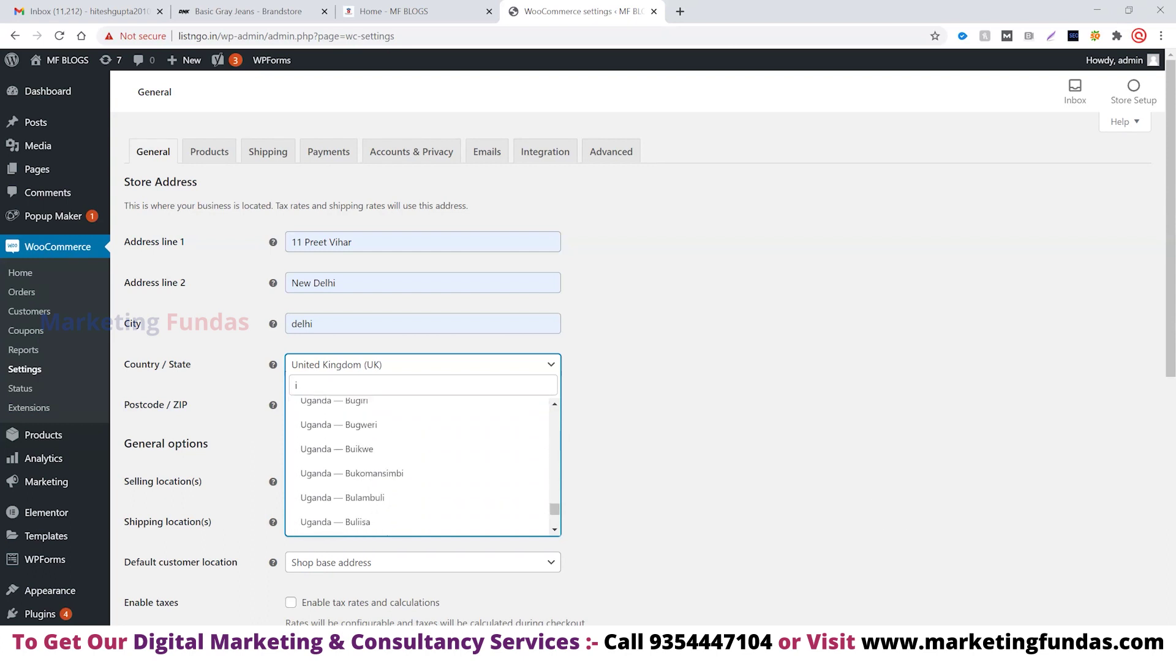
scroll(423, 404, up, 8)
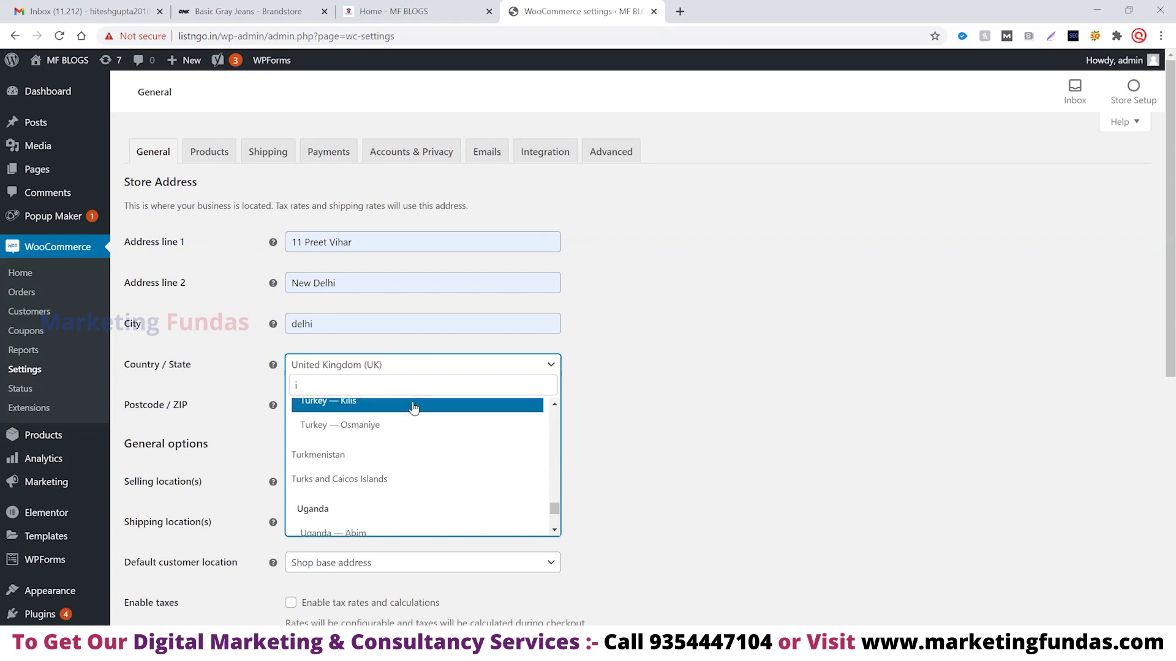
key(BackSpace)
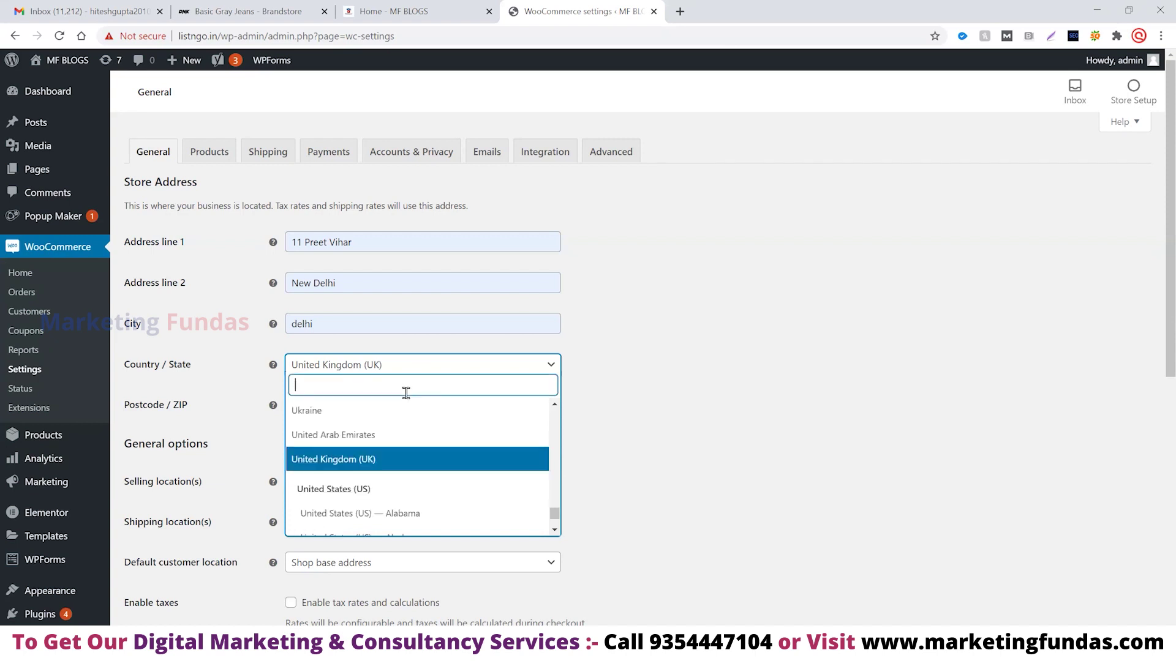
Search the countries for "india" and set the store's Country / State to India — Delhi
text(i)
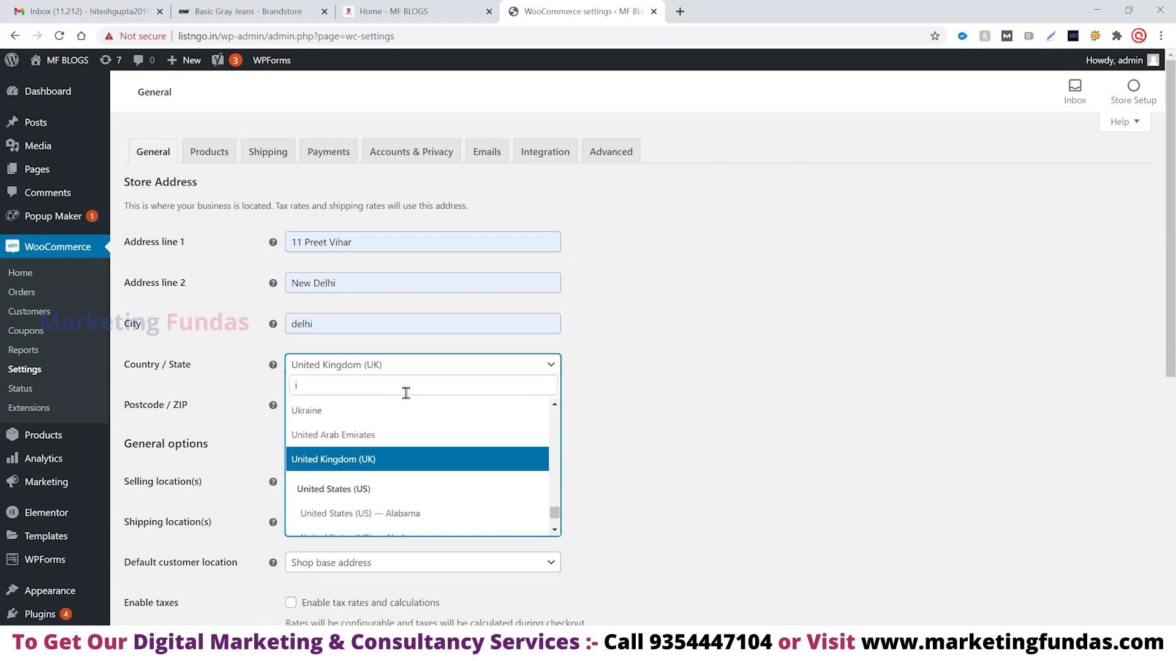
text(n)
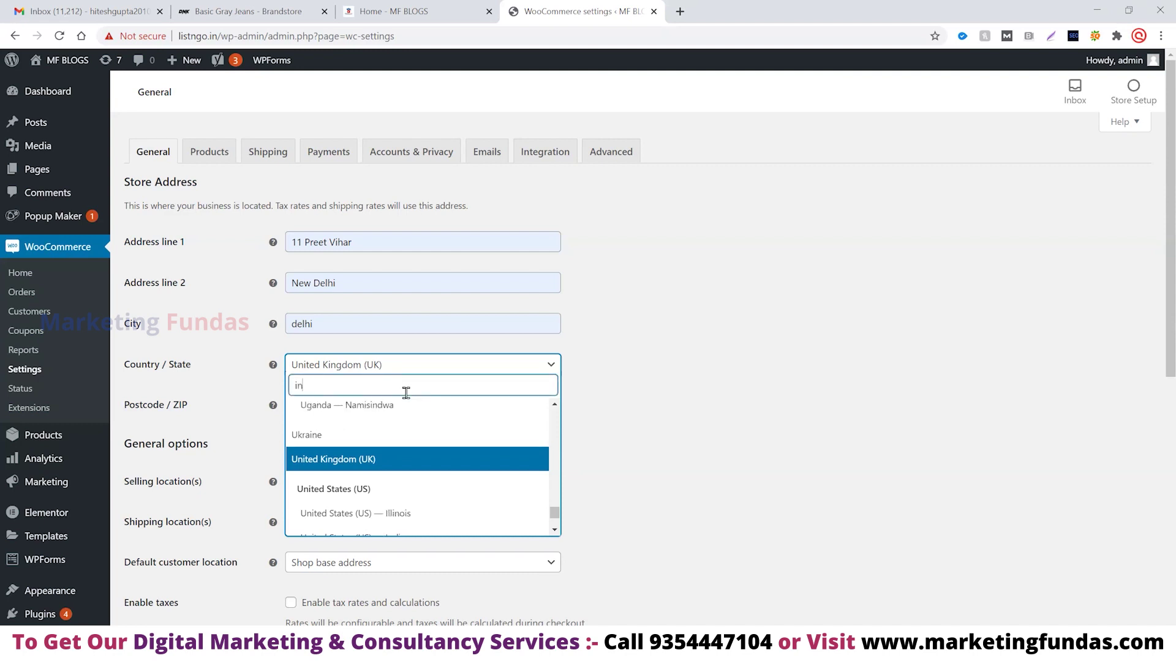
text(dia)
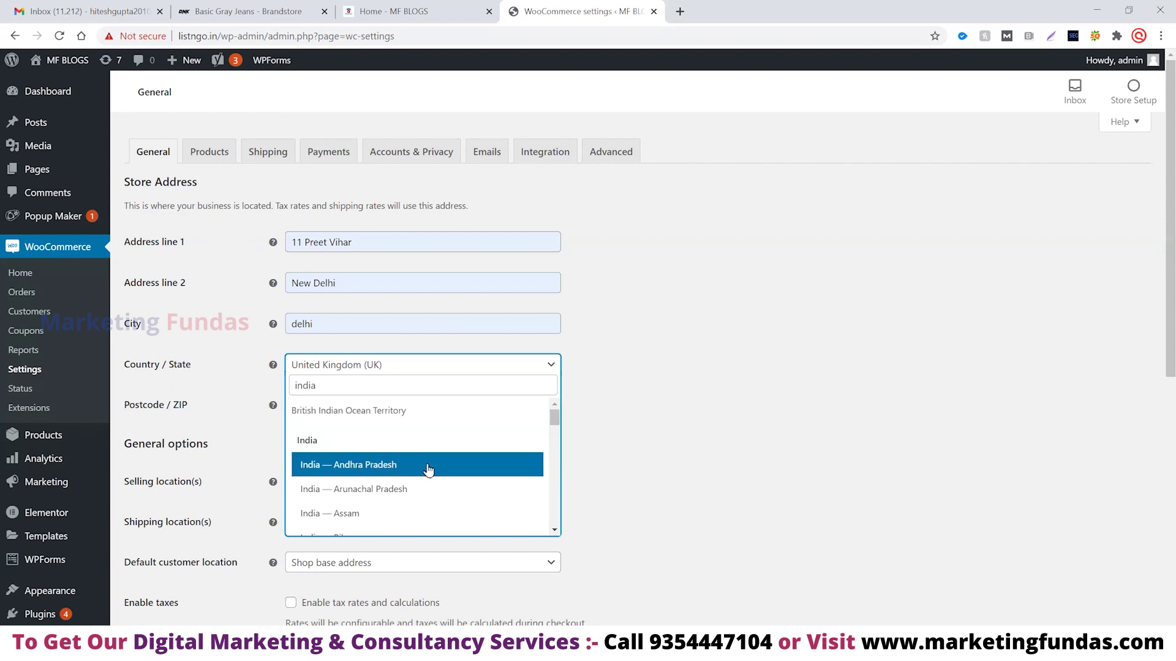
scroll(427, 470, down, 2)
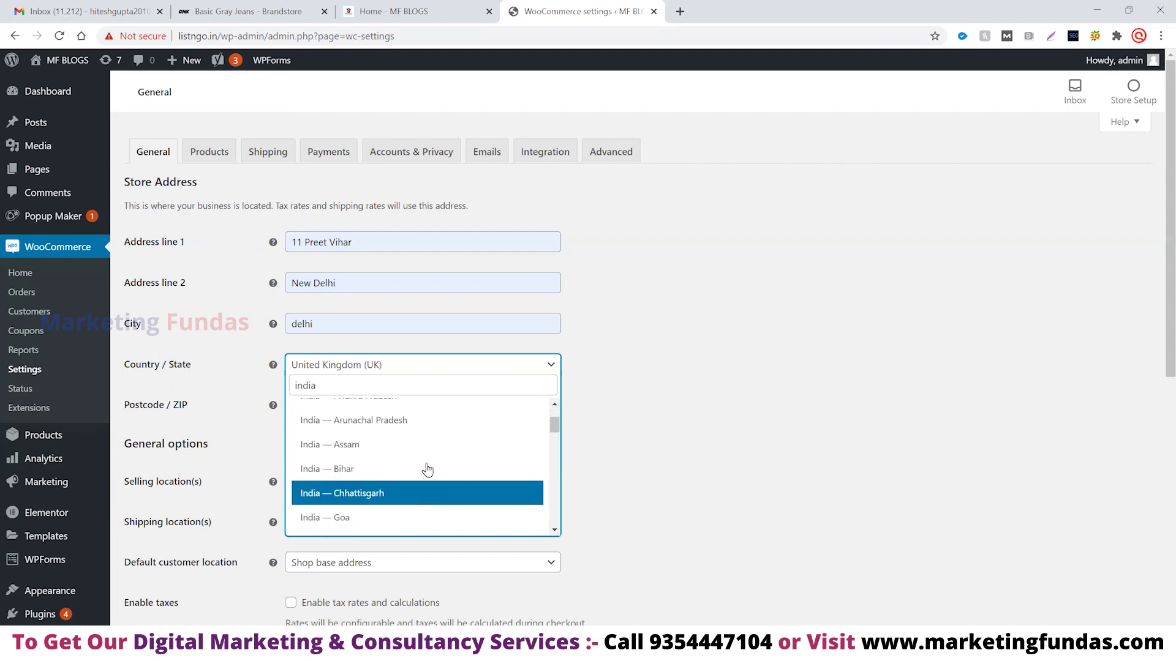
scroll(423, 445, down, 2)
scroll(425, 448, down, 2)
scroll(425, 448, down, 3)
scroll(425, 448, down, 3)
scroll(425, 447, down, 2)
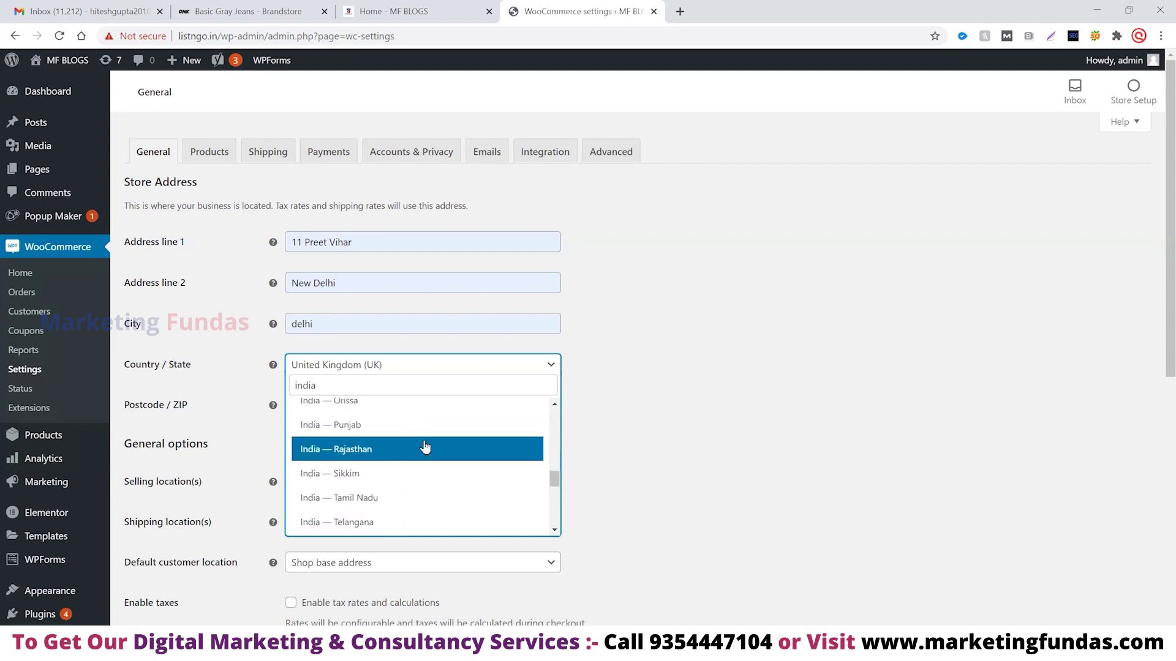
scroll(425, 448, down, 2)
scroll(425, 447, down, 4)
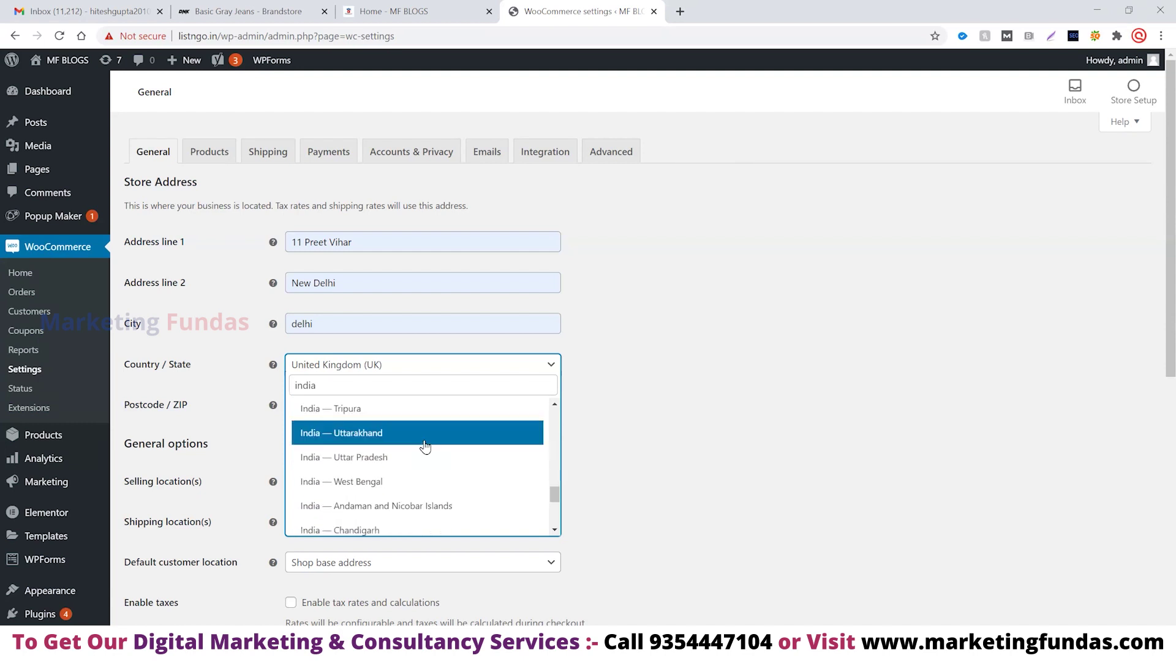
scroll(422, 472, down, 3)
click(352, 470)
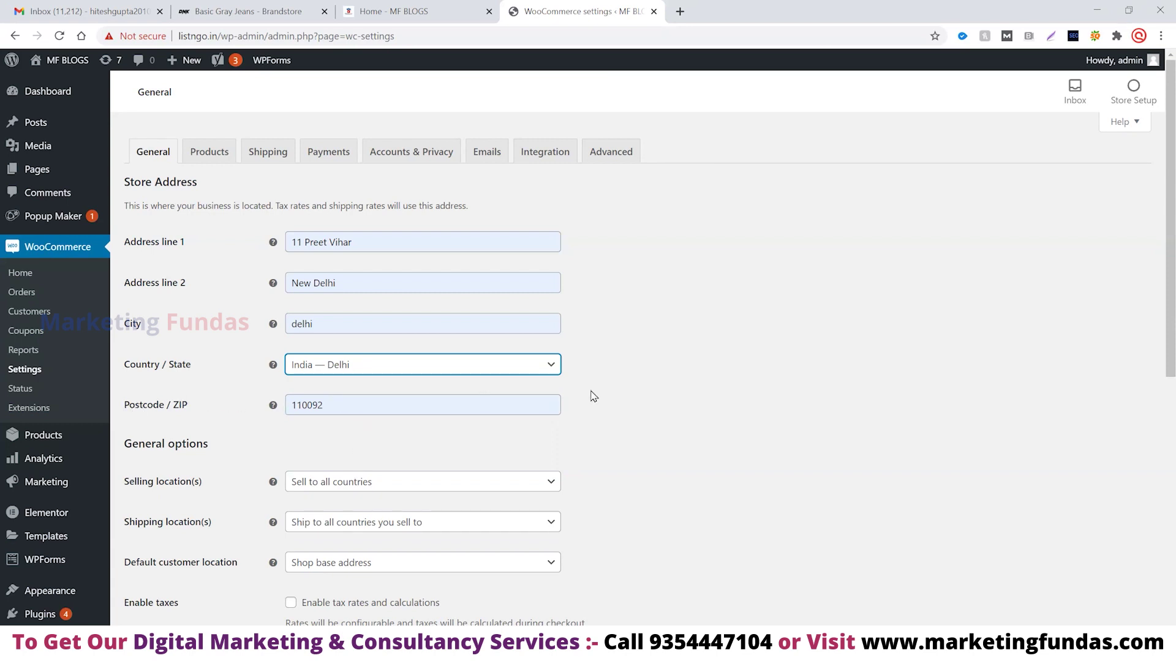
Set the selling locations to Sell to specific countries and add India as the only country
scroll(666, 423, down, 1)
scroll(666, 423, down, 1)
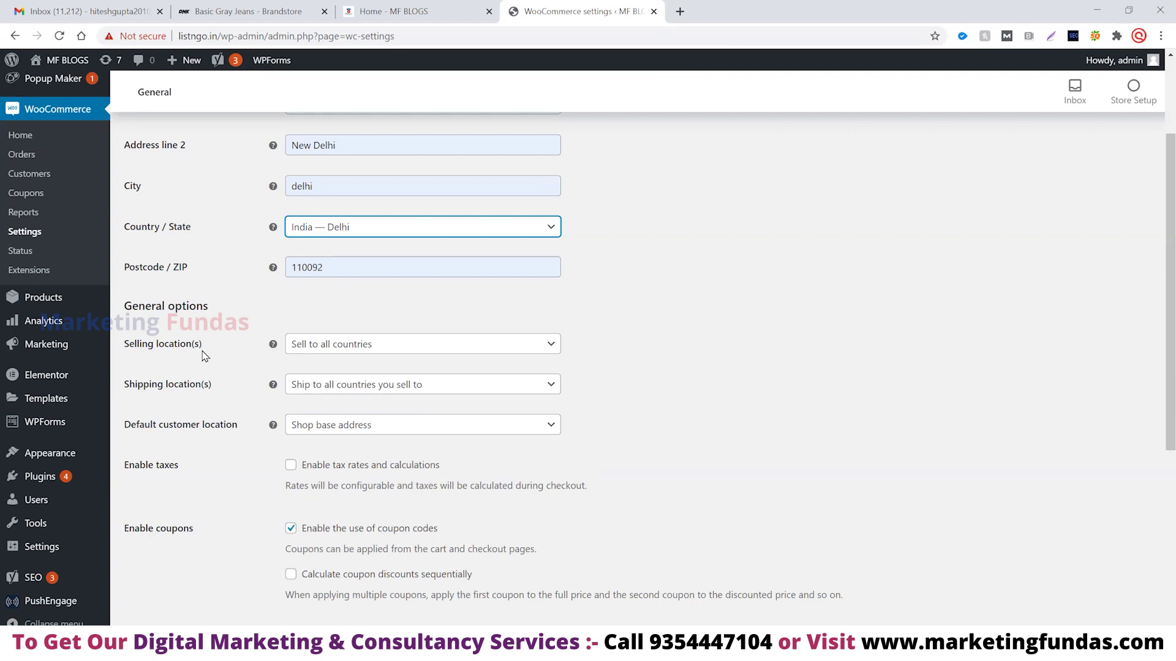
click(525, 350)
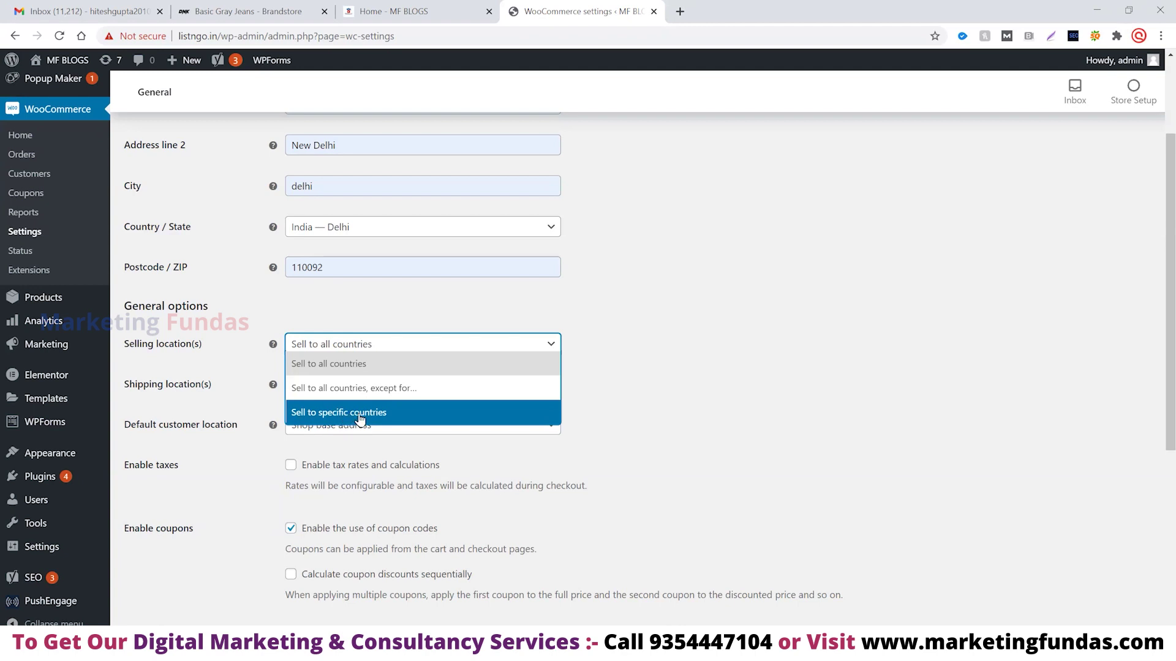
click(360, 419)
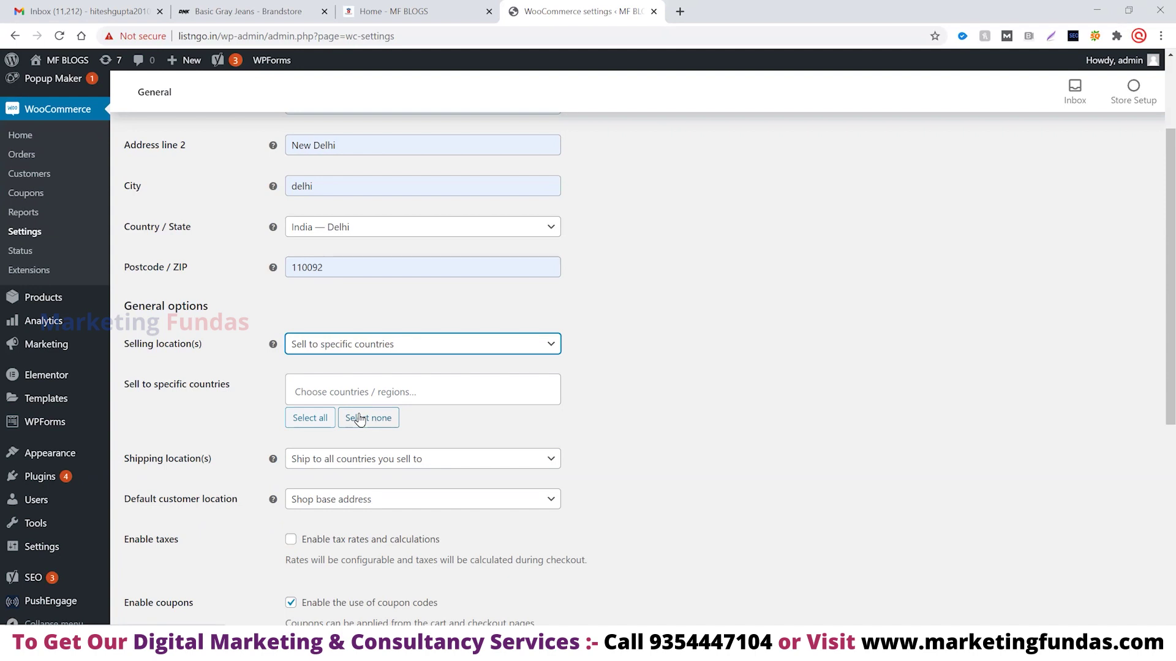
click(484, 396)
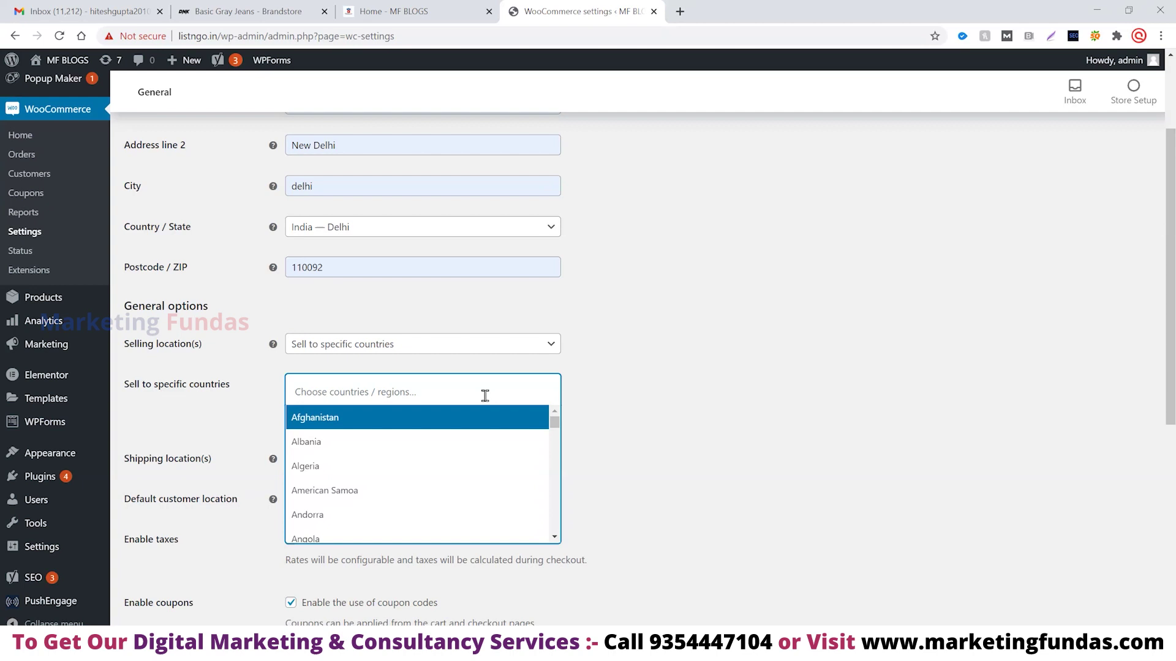
text(in)
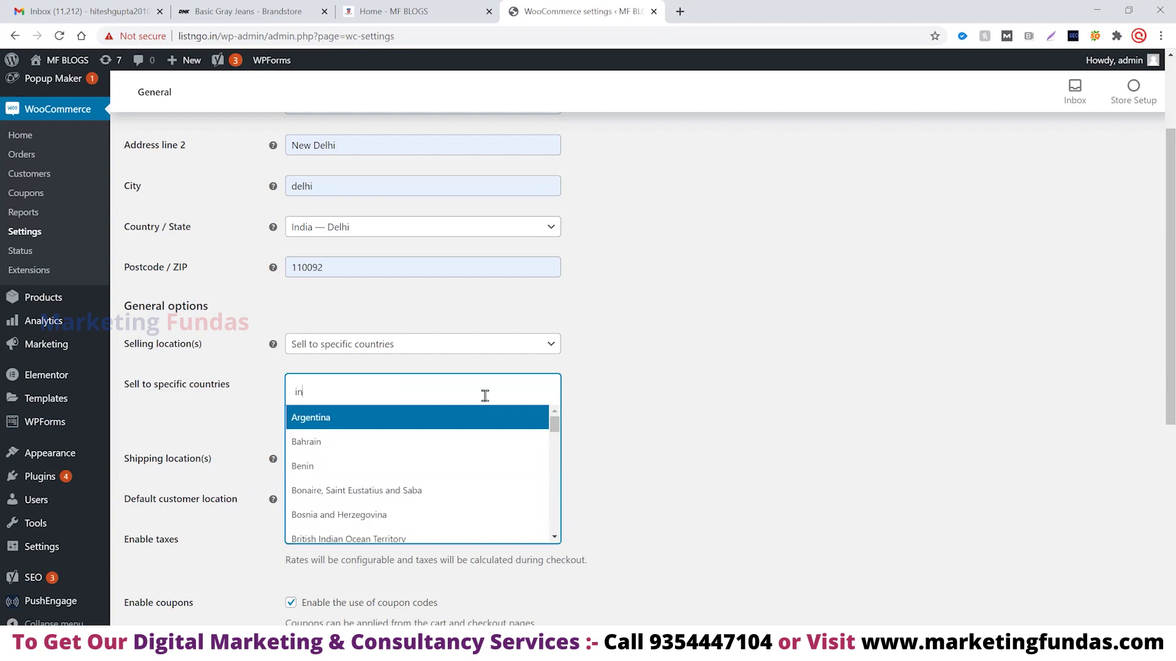
text(dia)
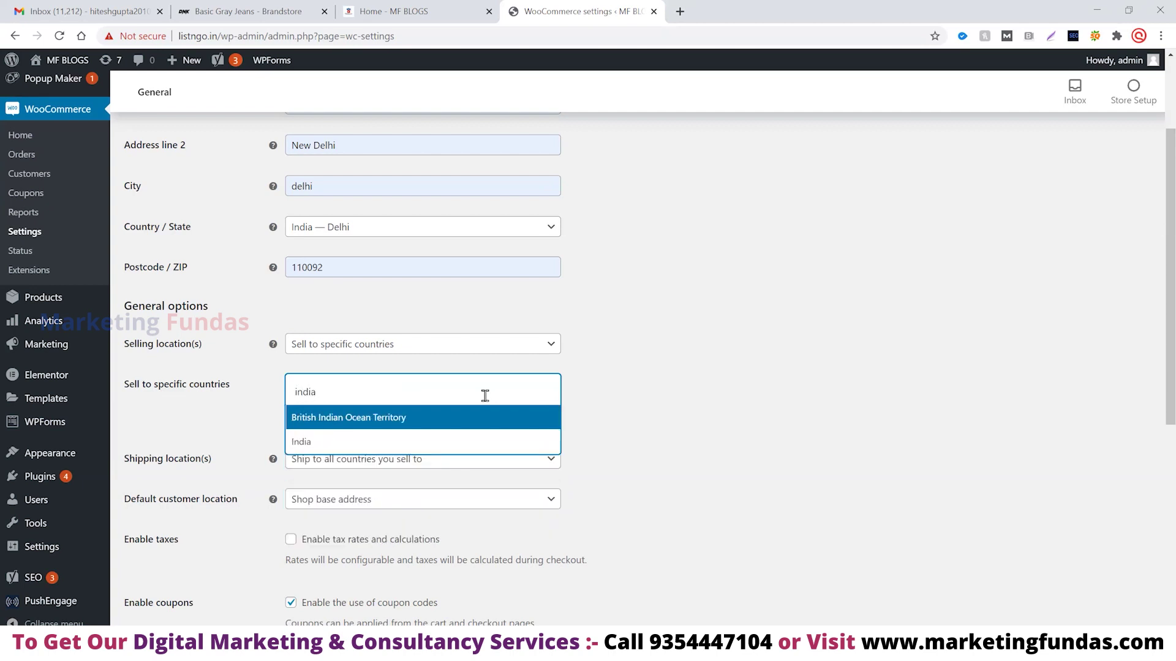
click(340, 442)
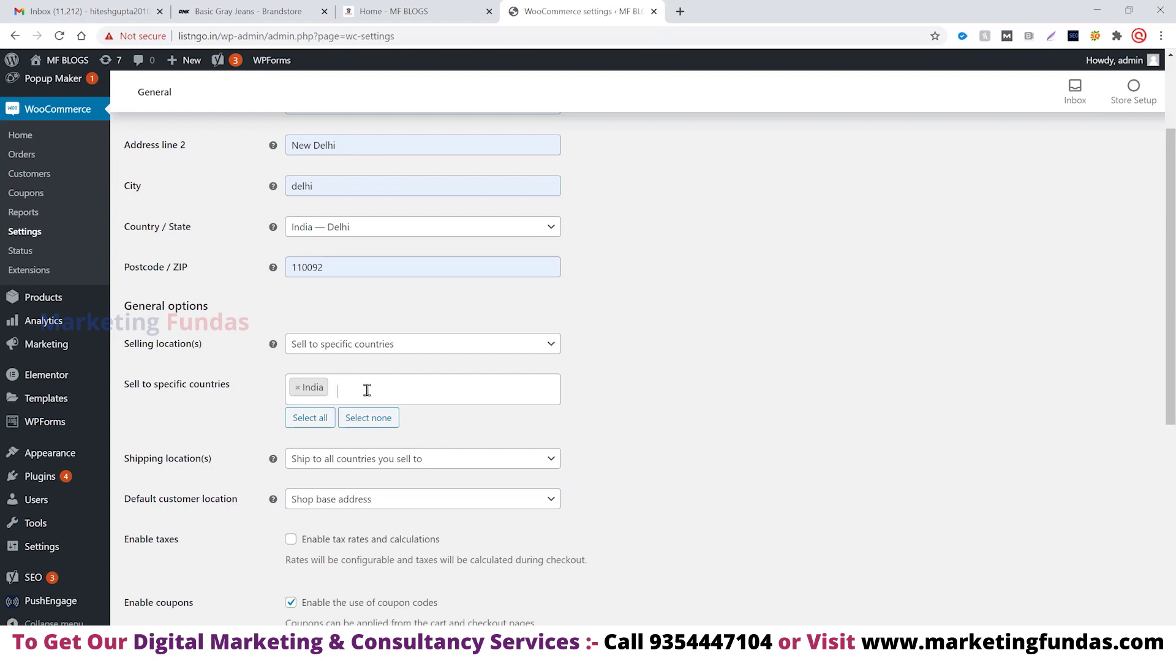
Choose Ship to all countries you sell to as the shipping location and Shop base address as the default customer location
scroll(585, 394, down, 2)
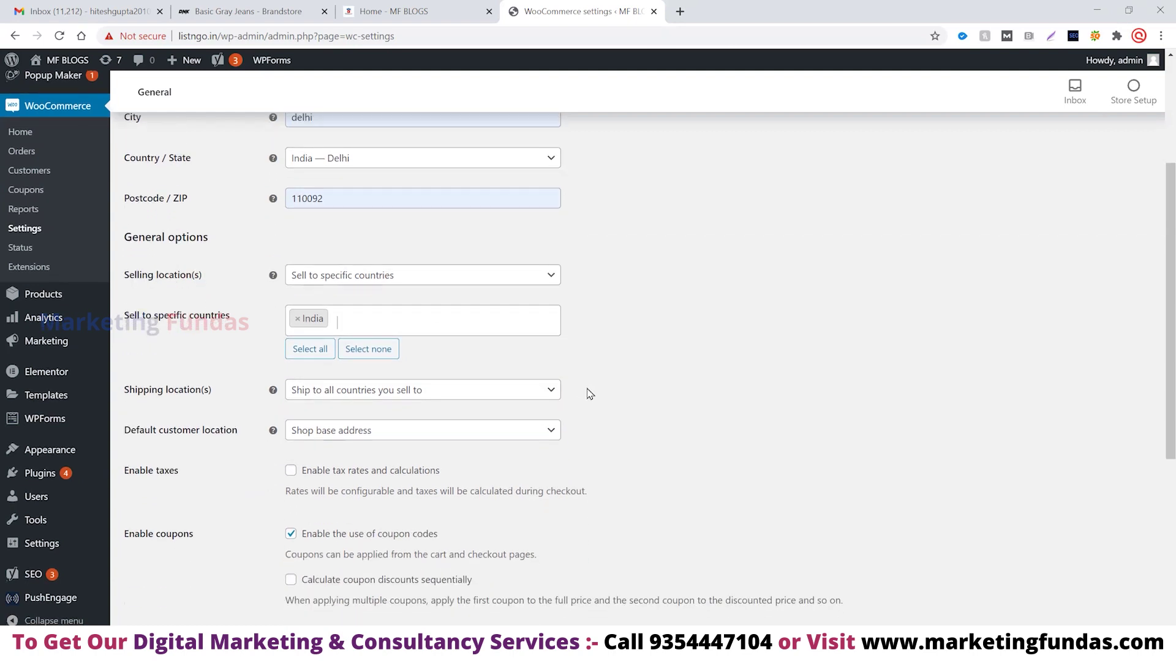
scroll(227, 383, down, 2)
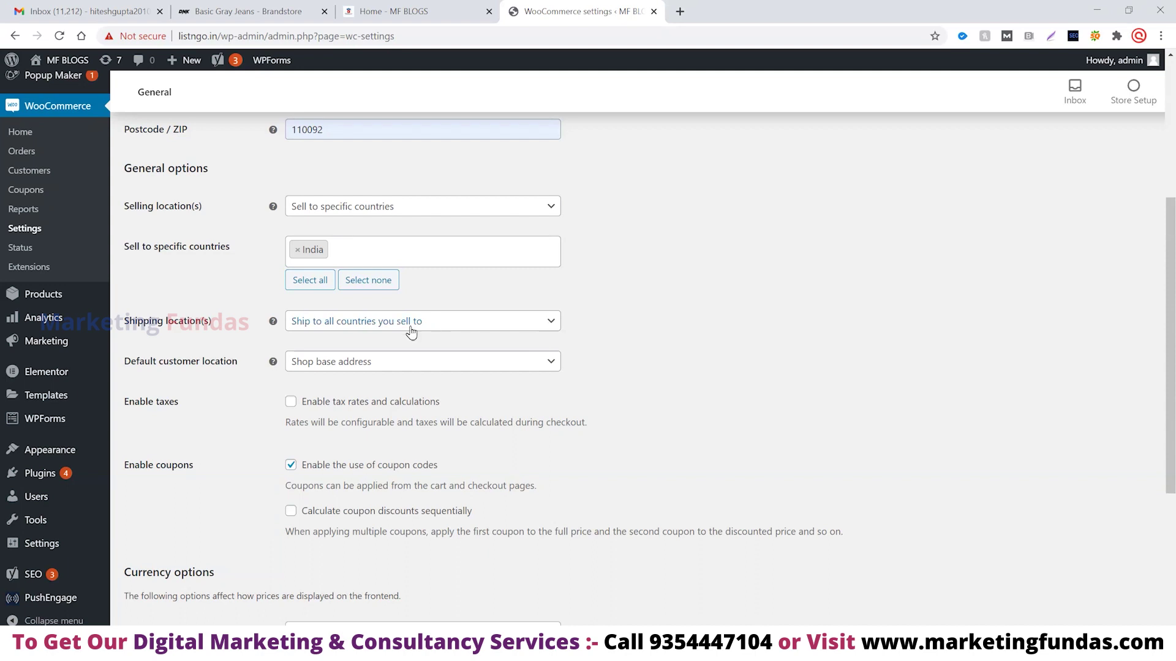
click(536, 319)
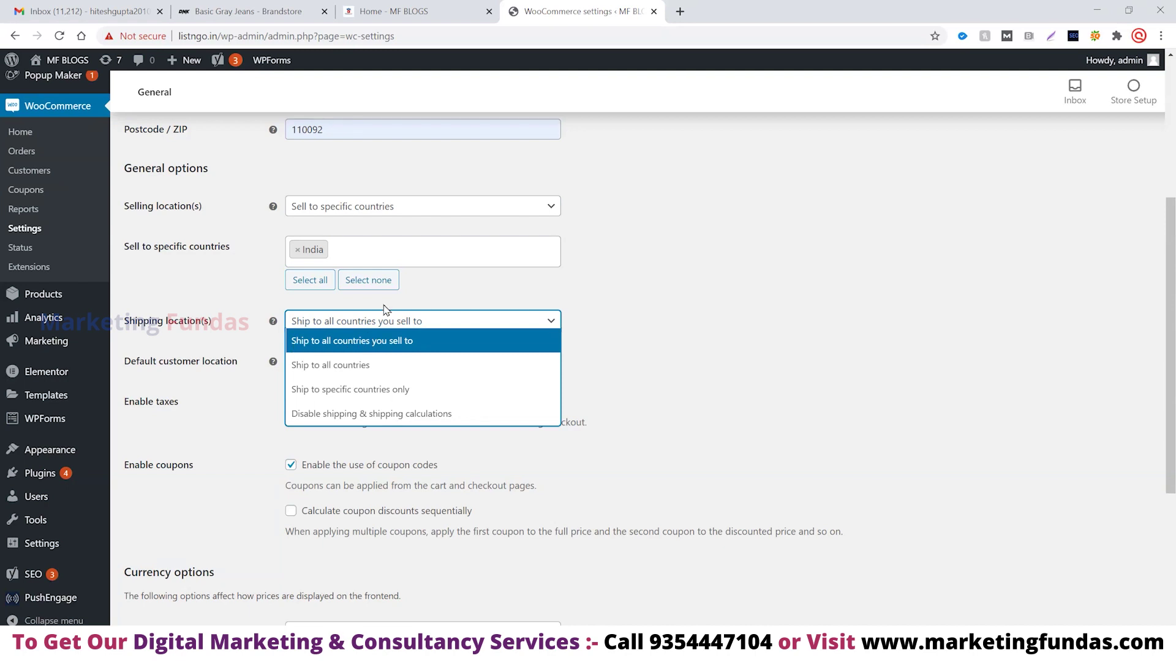
click(369, 344)
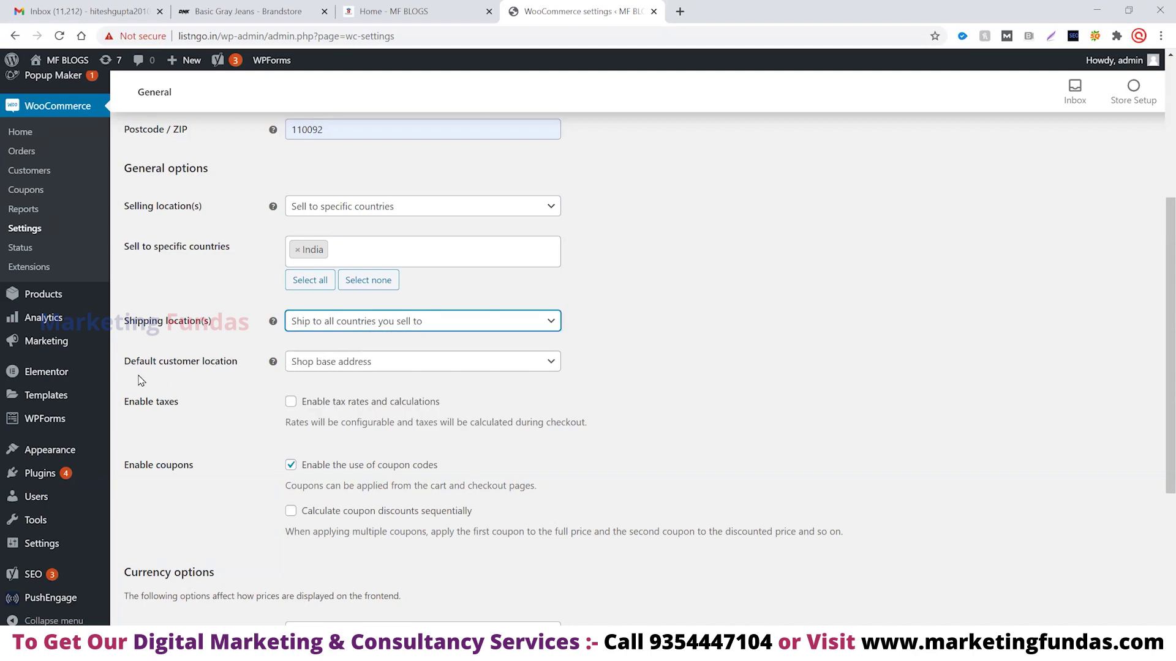
click(550, 367)
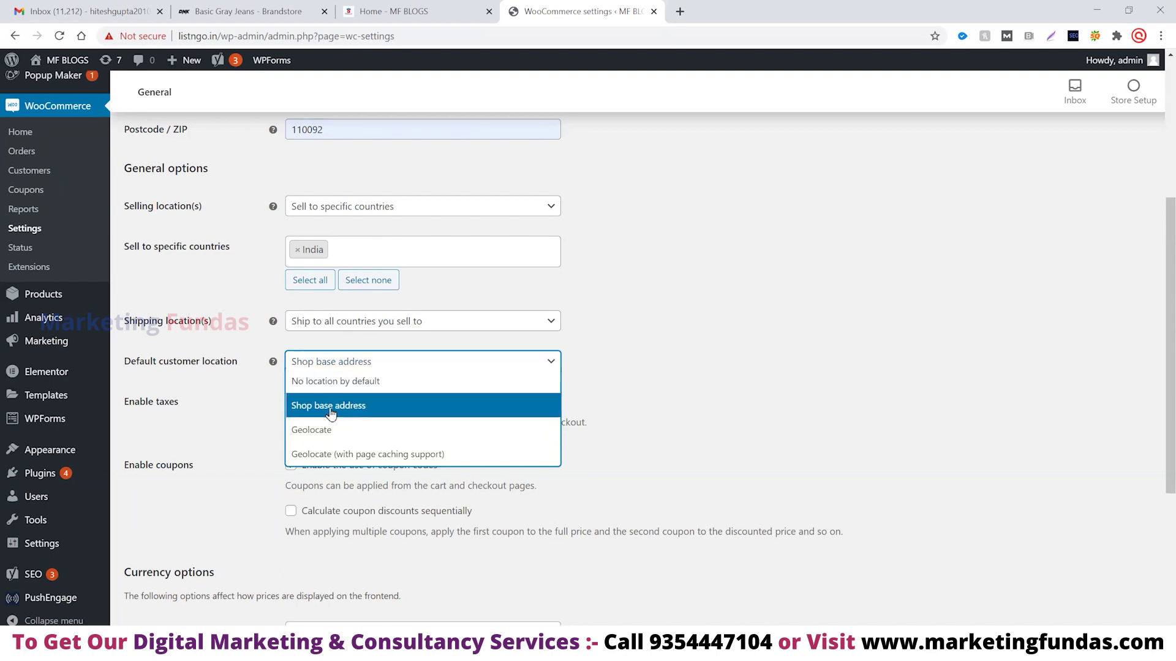
click(365, 404)
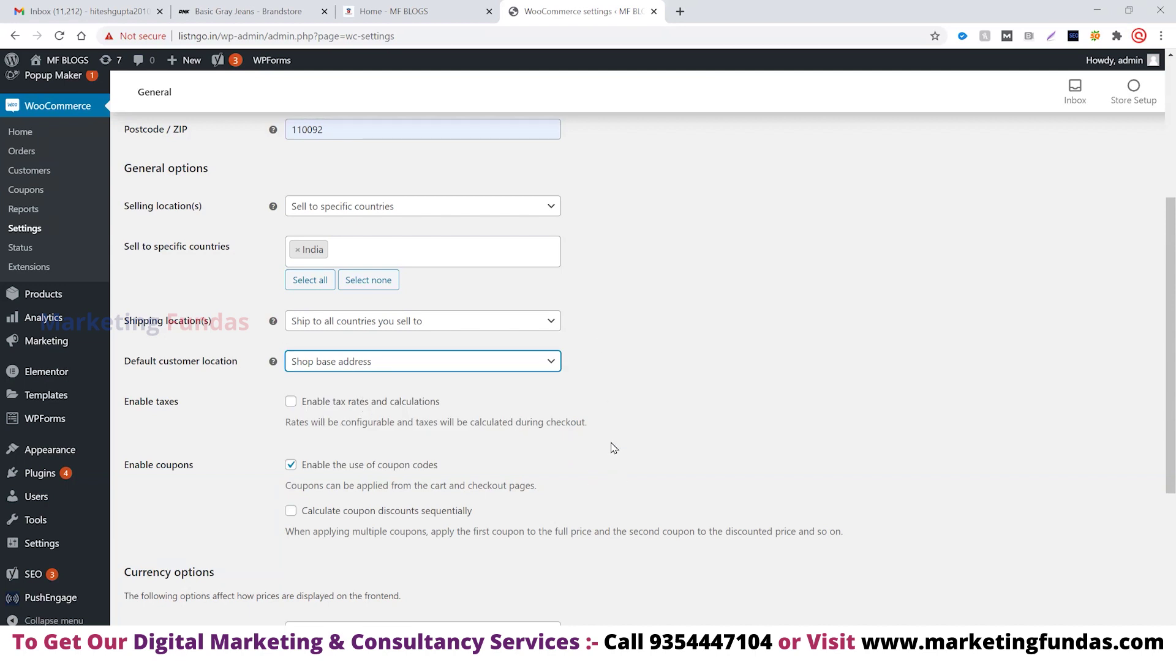
Enable tax rates and calculations for the store
scroll(611, 445, down, 1)
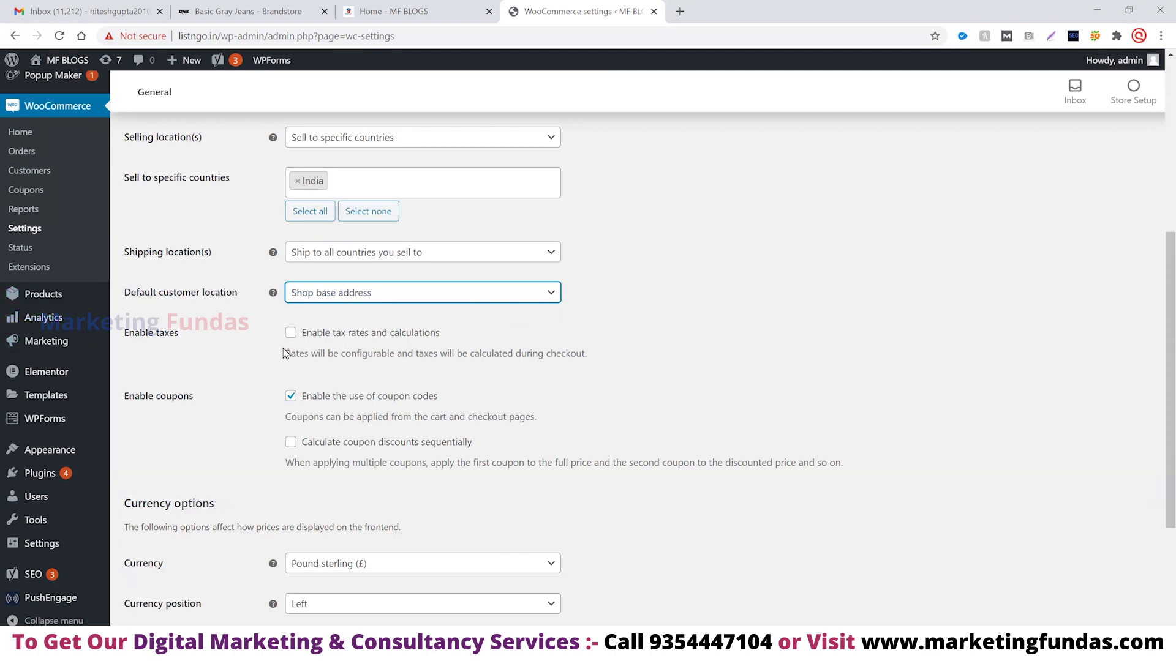
scroll(227, 314, down, 1)
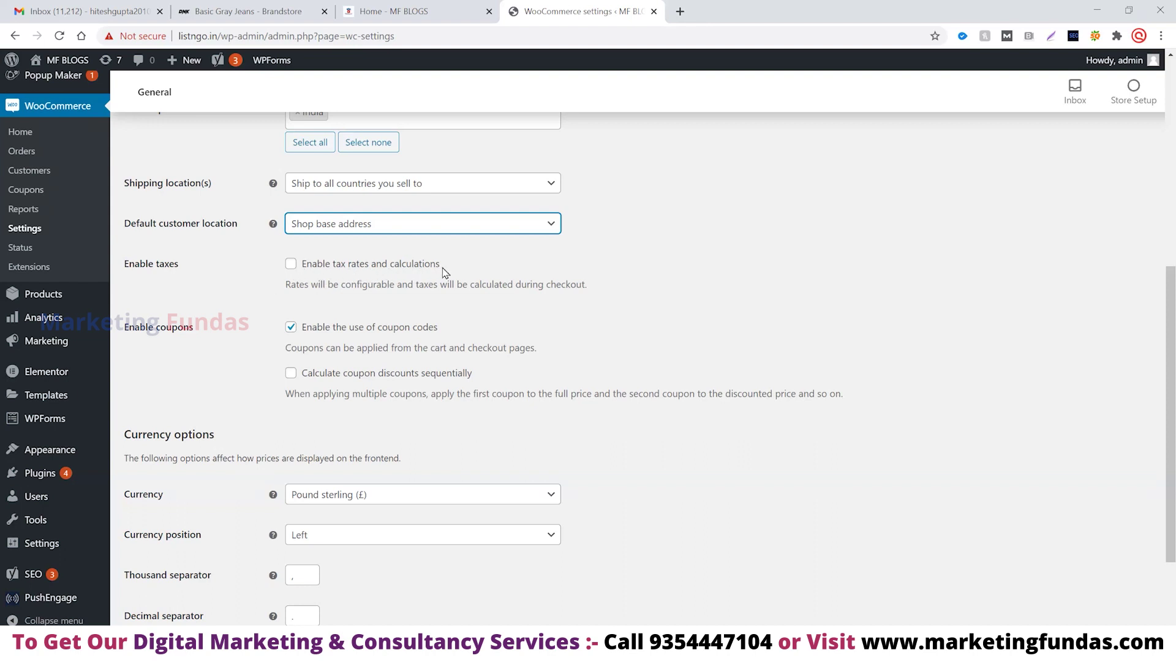
click(290, 266)
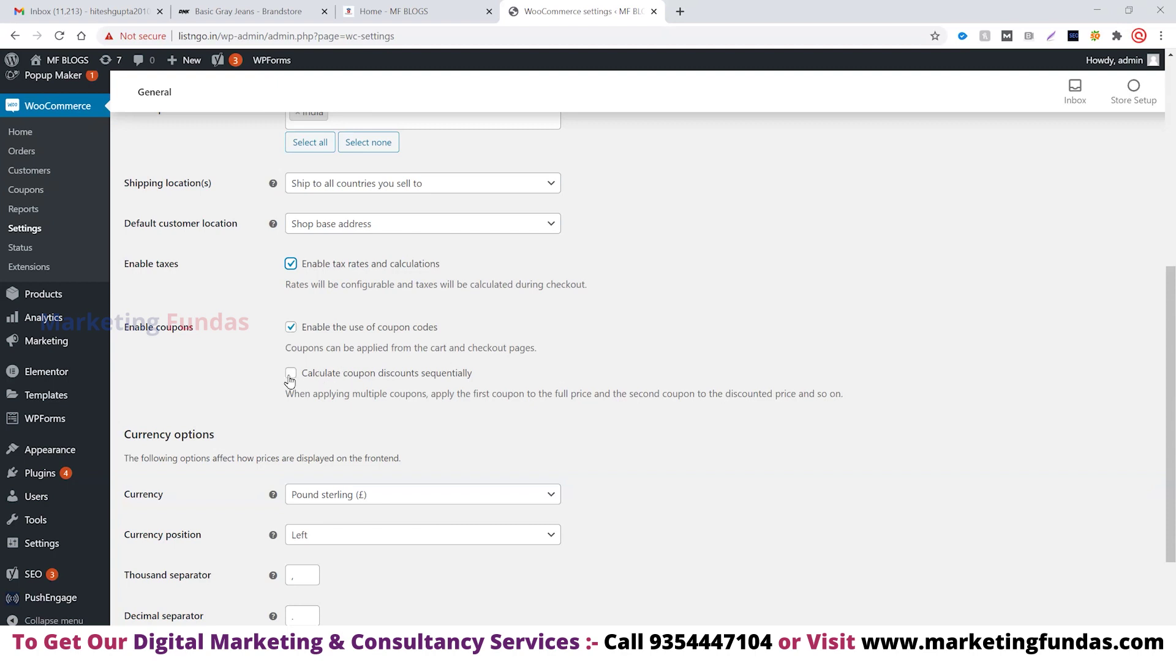
Enable sequential calculation of coupon discounts and set the store currency to Indian rupee (₹)
click(291, 375)
scroll(551, 392, down, 3)
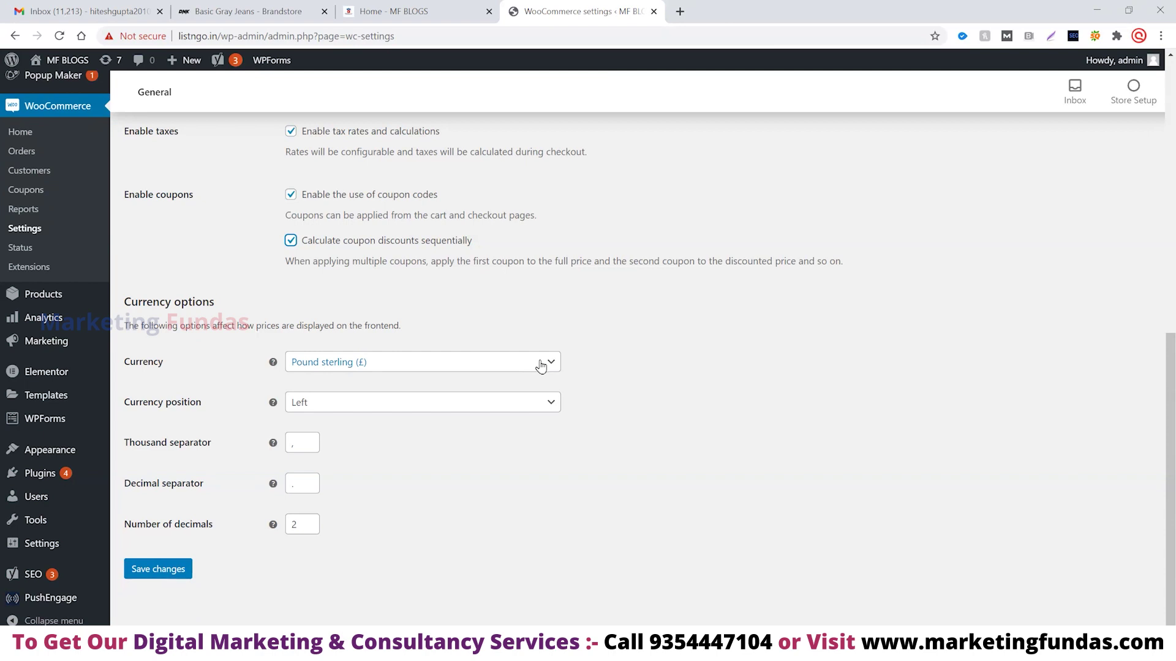
click(541, 366)
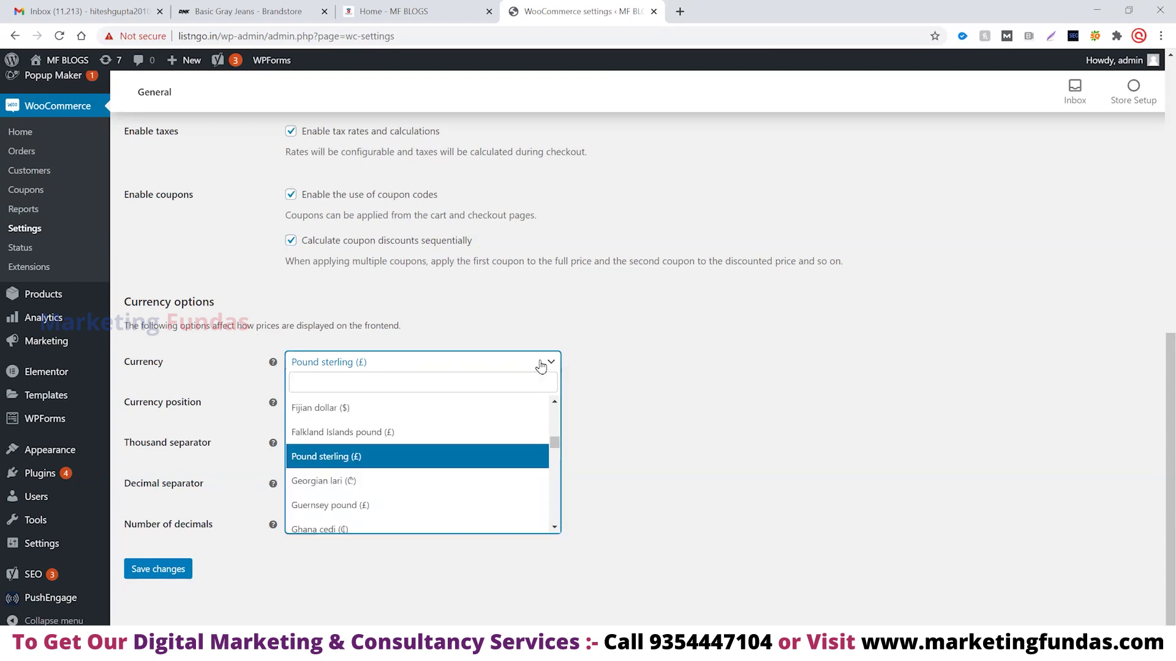
text(inr)
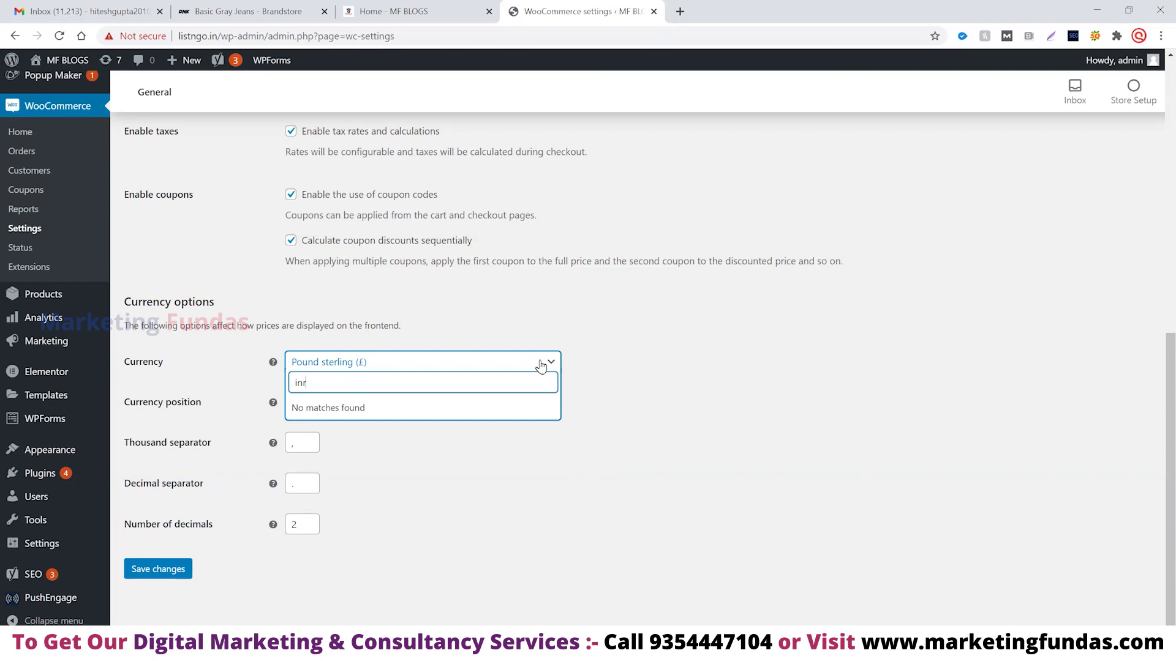
key(BackSpace)
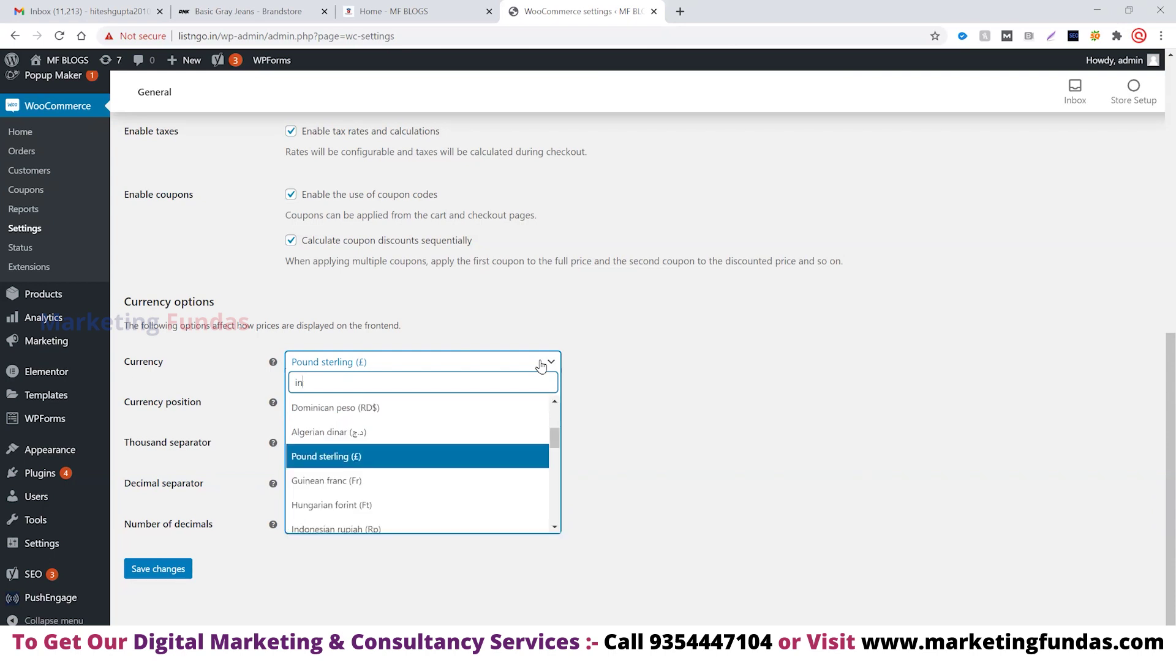
text(di)
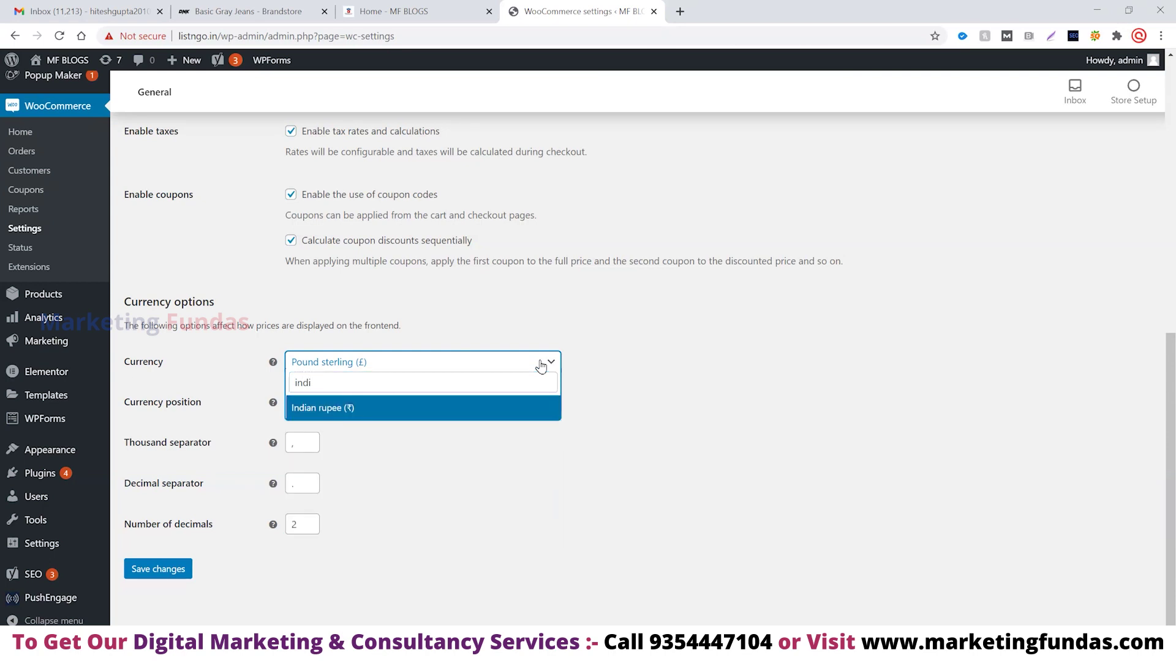
click(360, 416)
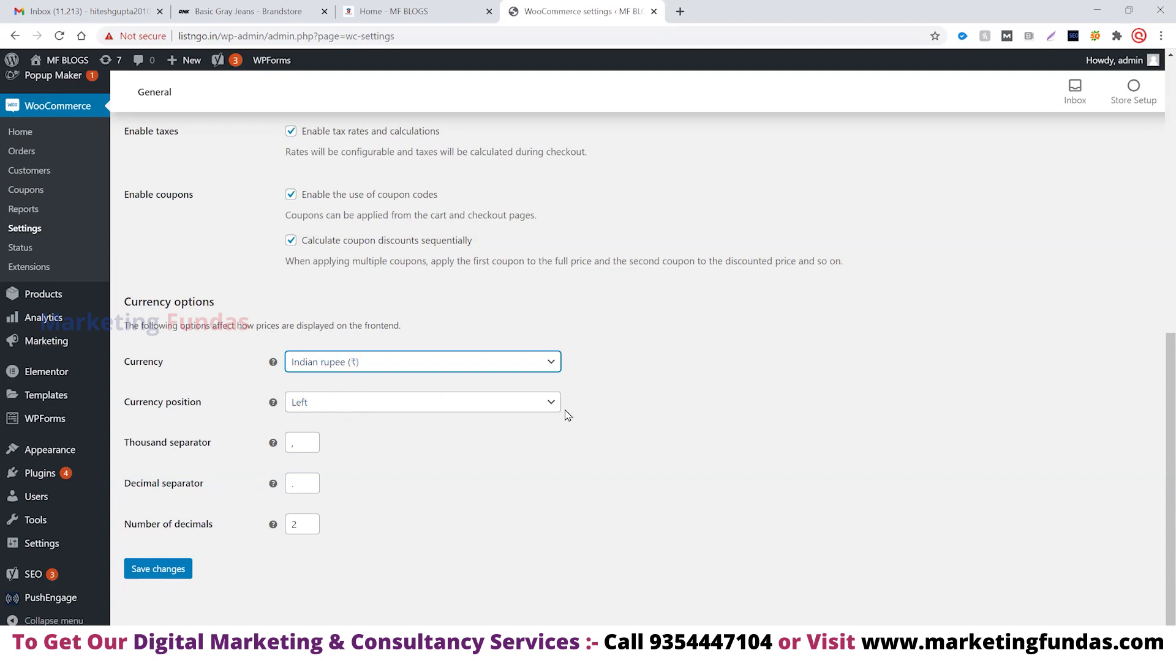
Set the currency position to Right, save the general settings and review the saved currency options
click(551, 406)
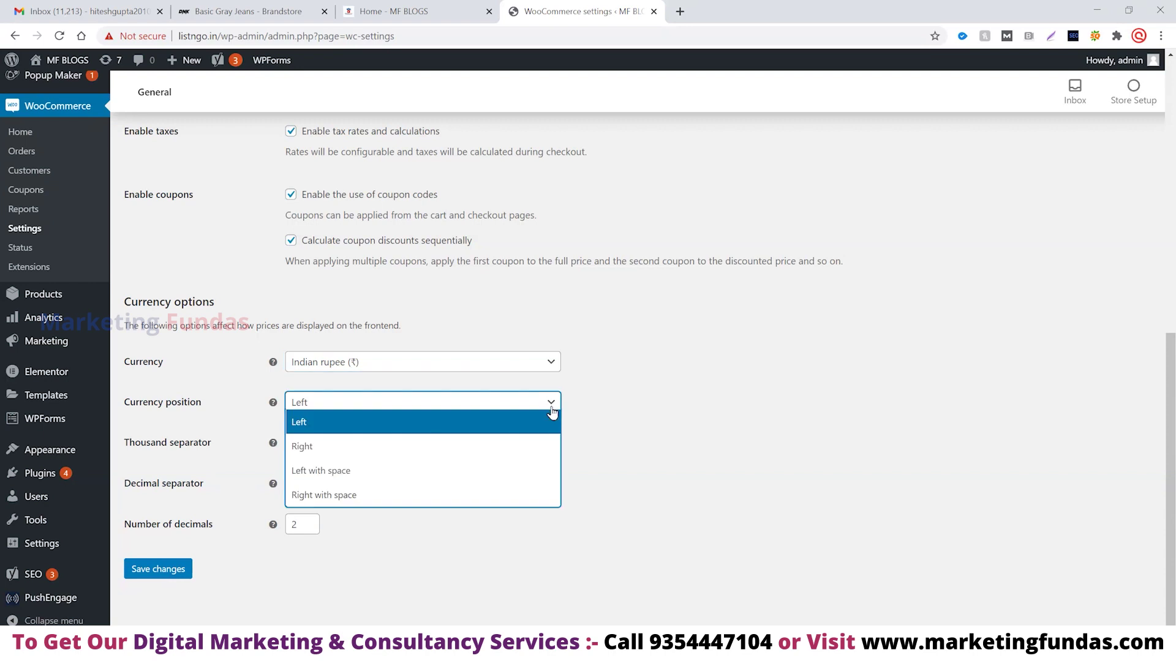
click(317, 447)
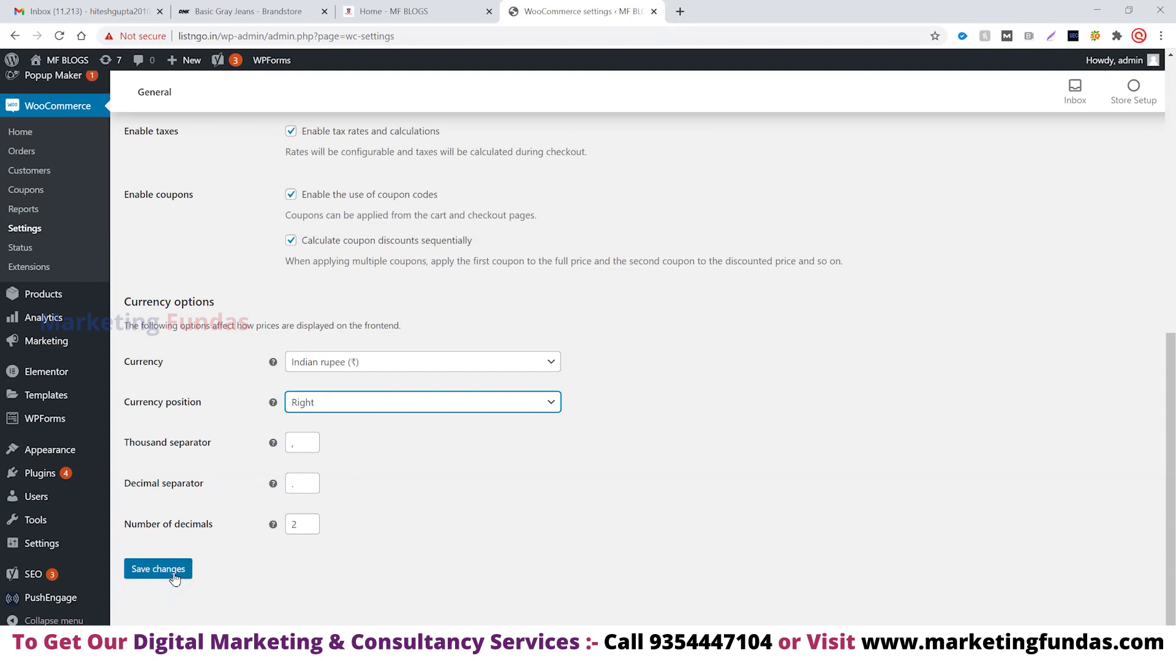
click(175, 578)
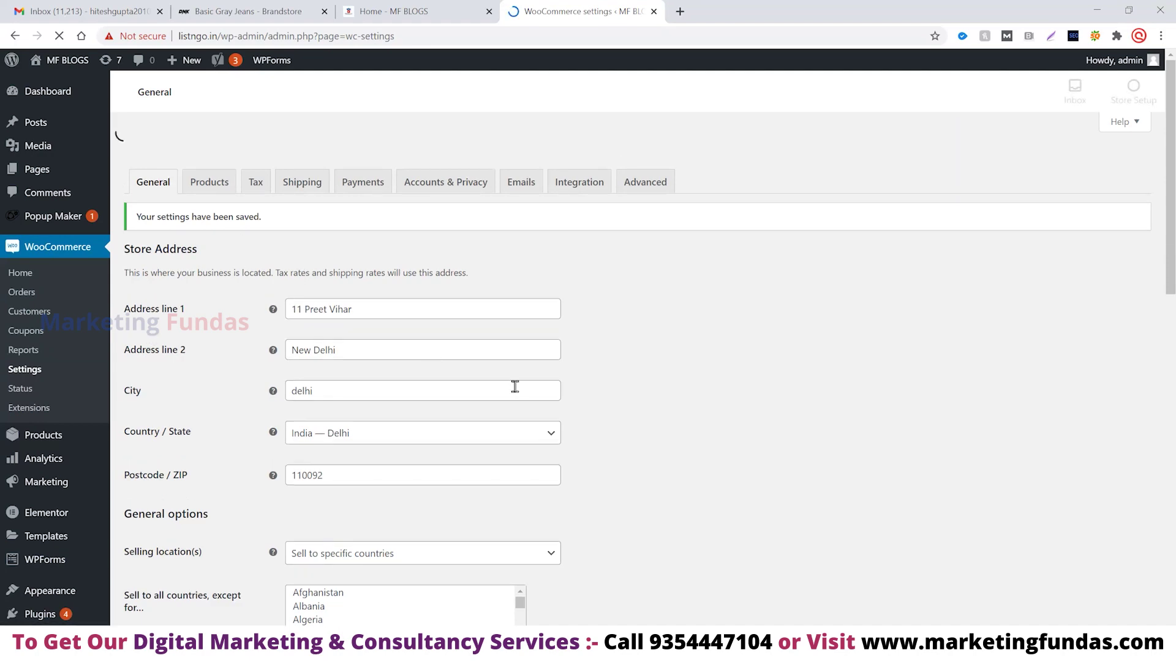
scroll(515, 386, down, 8)
scroll(516, 398, down, 3)
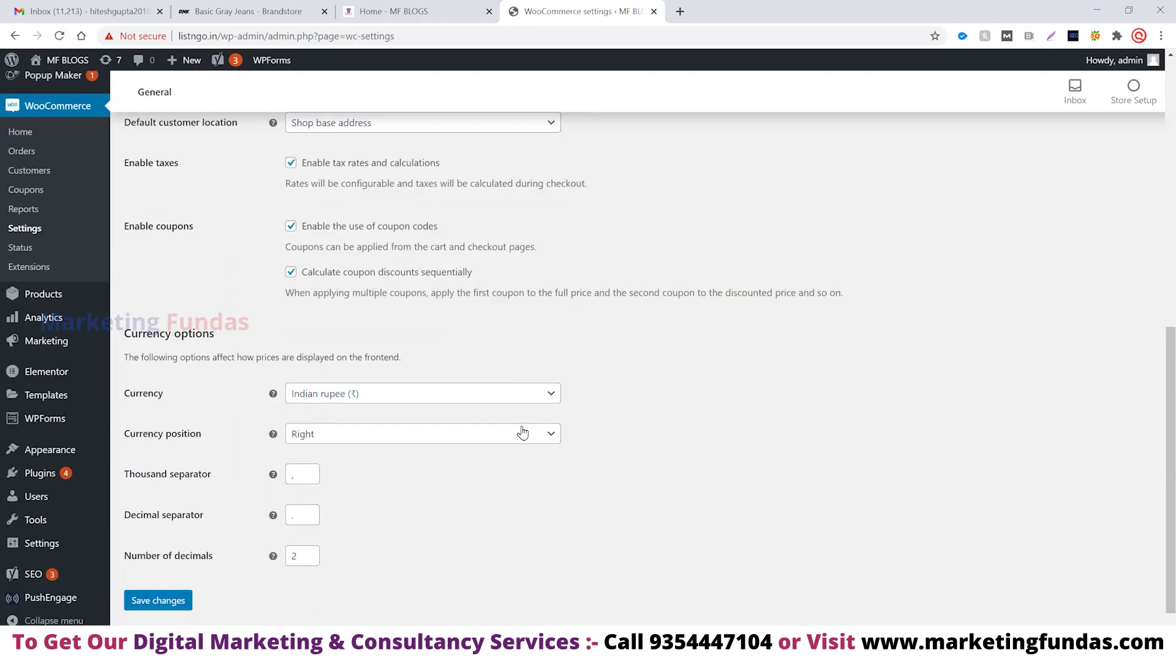
scroll(527, 471, up, 5)
scroll(529, 473, up, 5)
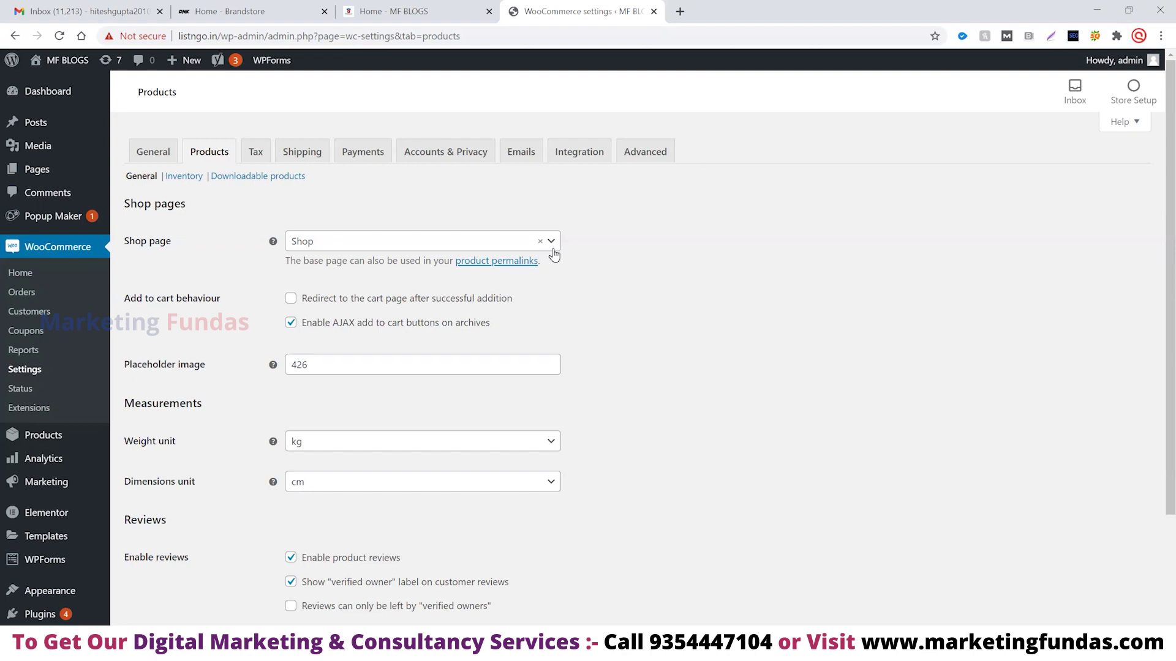
Examine the product listing on the Brandstore demo's Store page and compare it with the Shop page option in the WooCommerce product settings
click(251, 10)
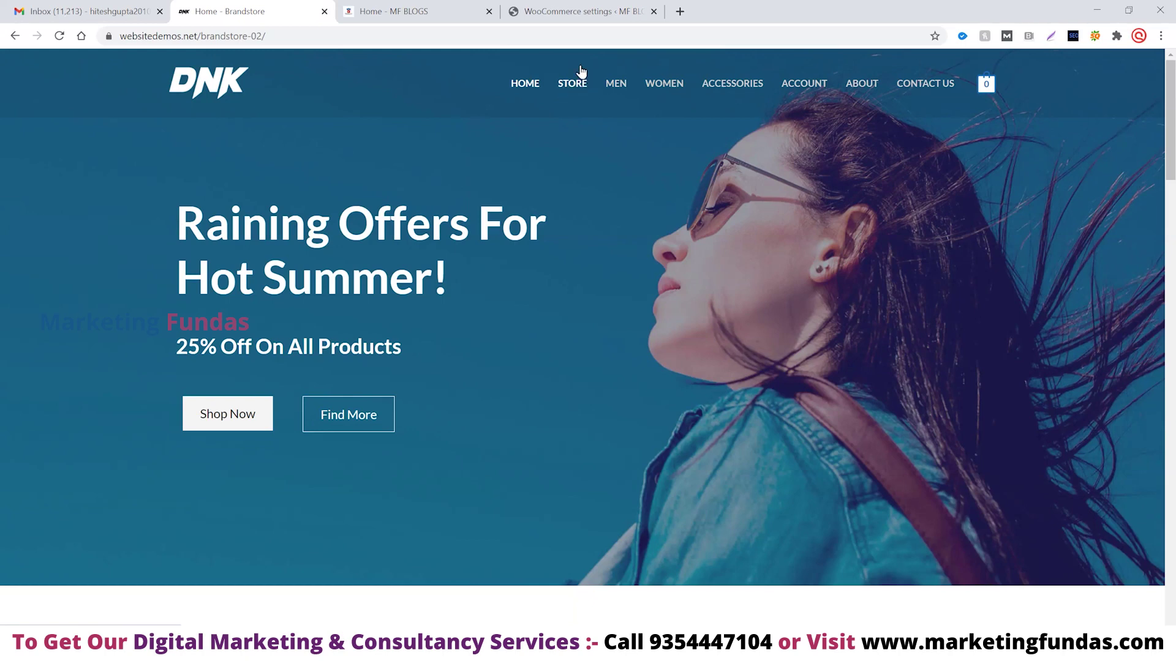
click(575, 85)
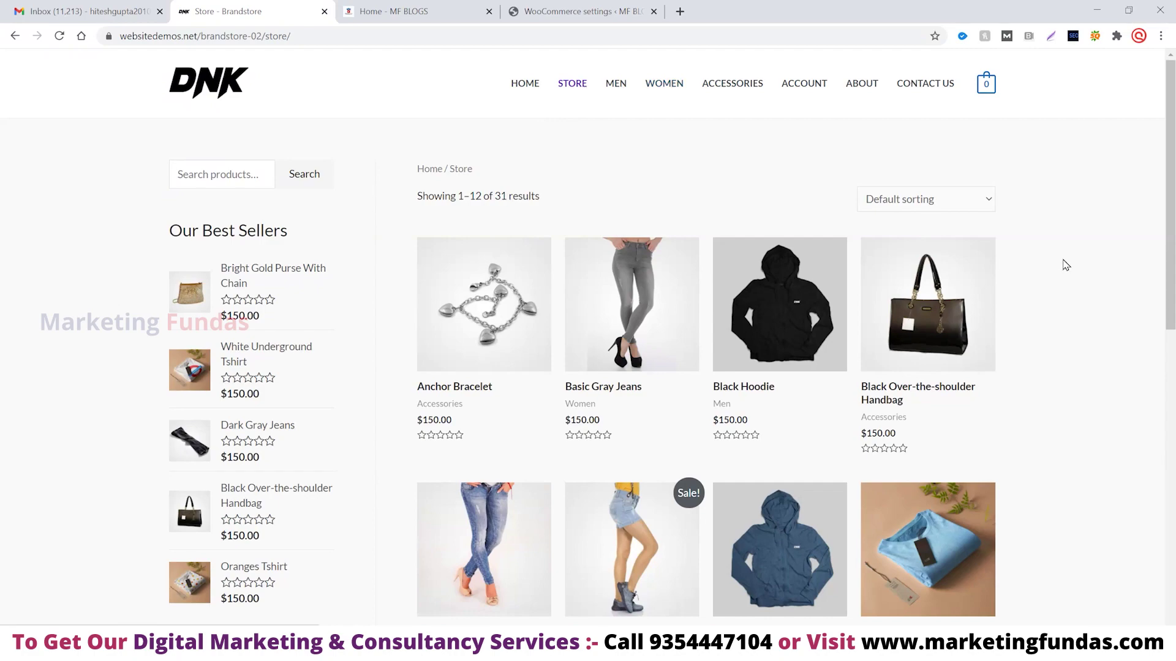
scroll(1128, 420, down, 4)
scroll(1120, 423, down, 7)
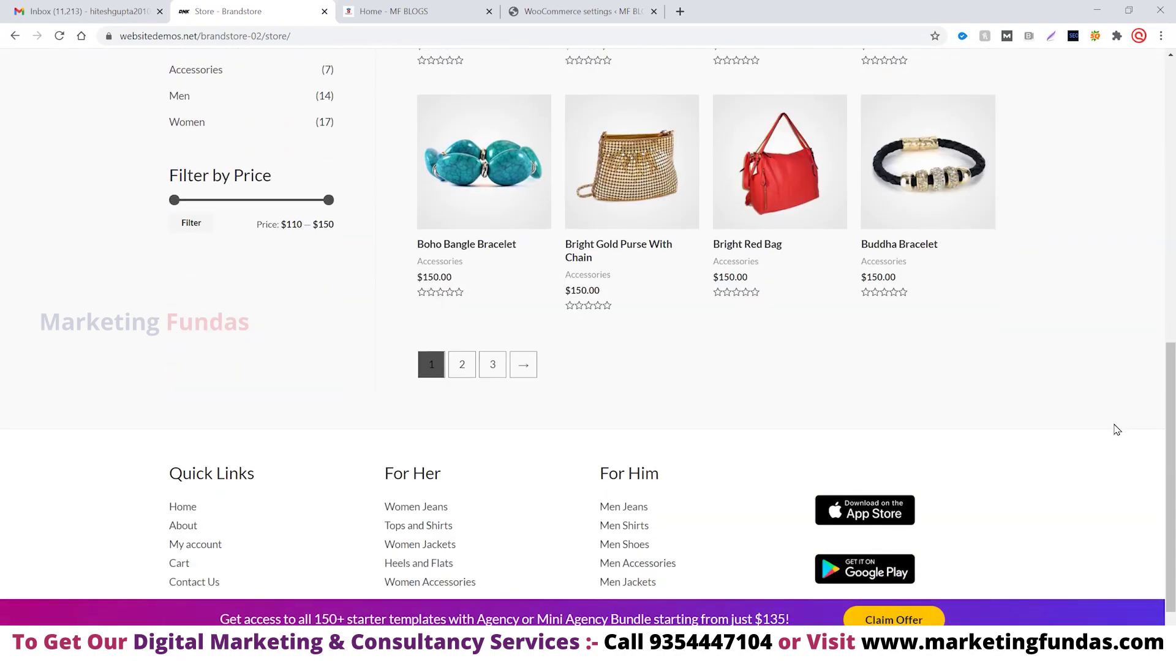
scroll(979, 407, up, 2)
scroll(1084, 368, up, 3)
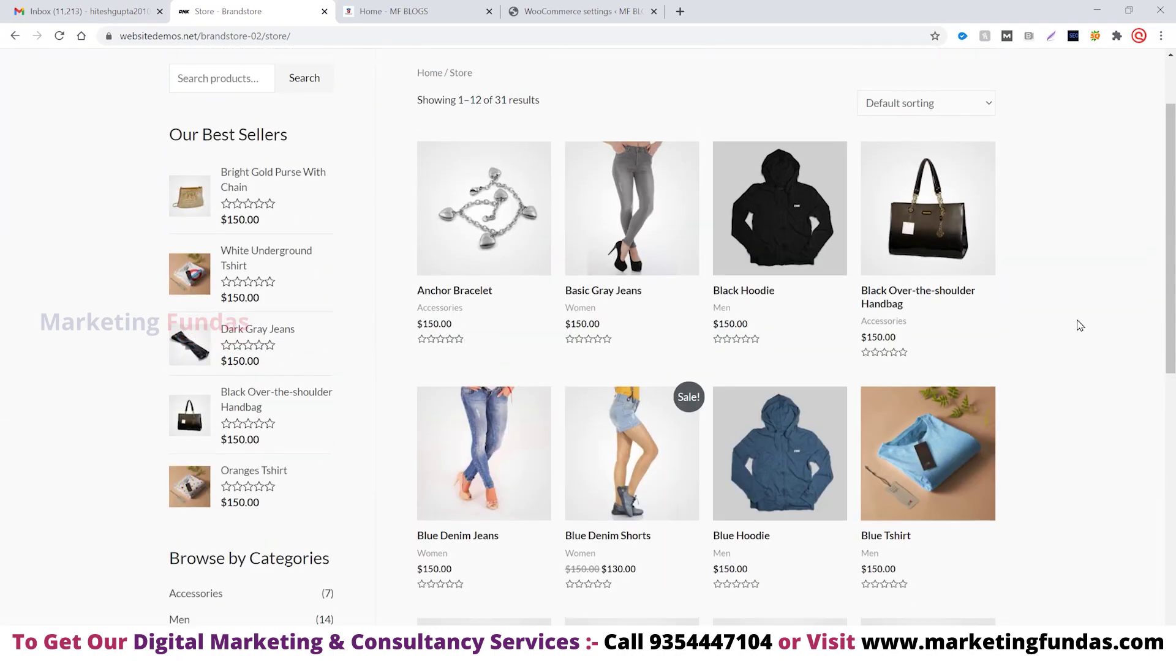
scroll(669, 370, down, 2)
scroll(668, 370, up, 2)
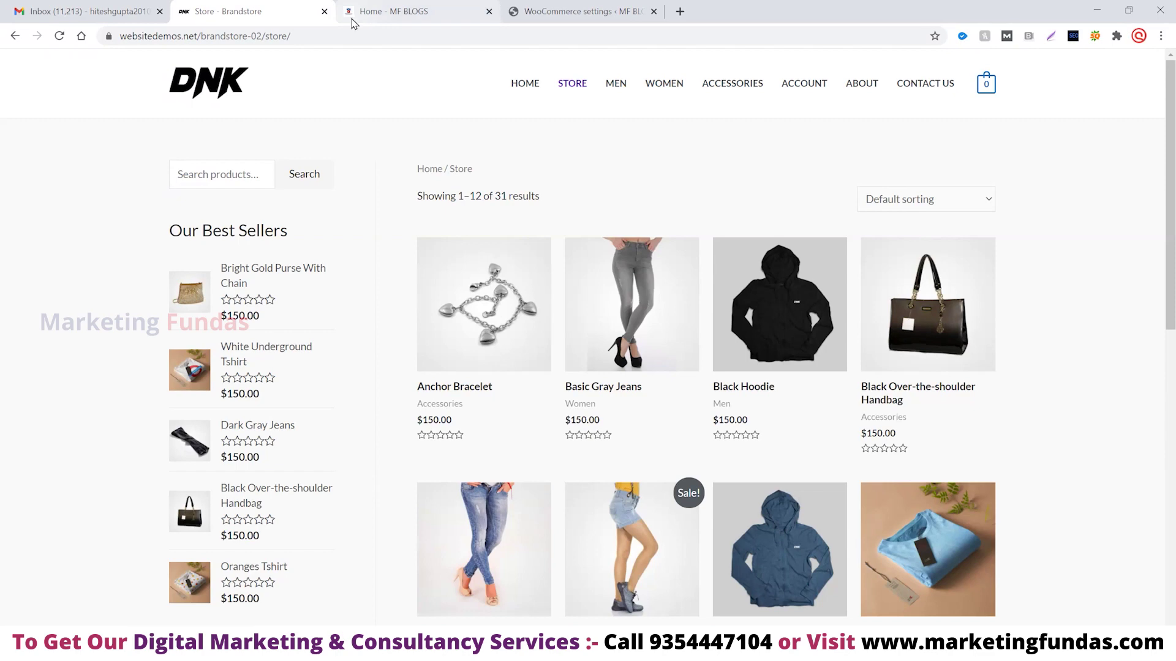
click(563, 8)
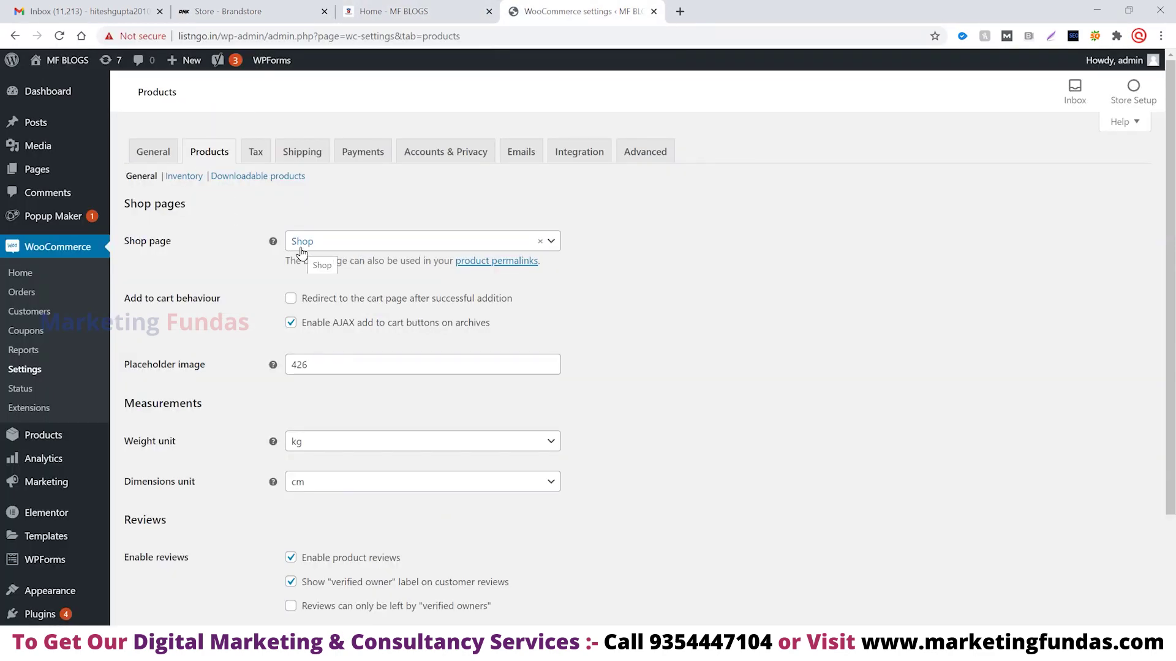
click(276, 10)
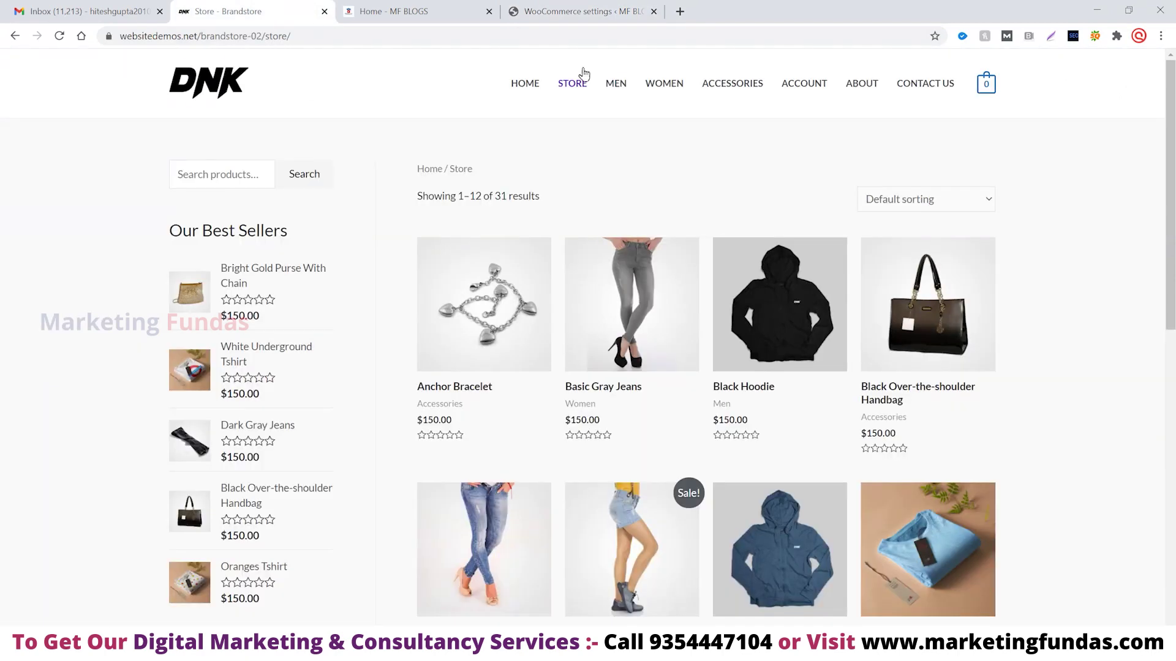
click(538, 15)
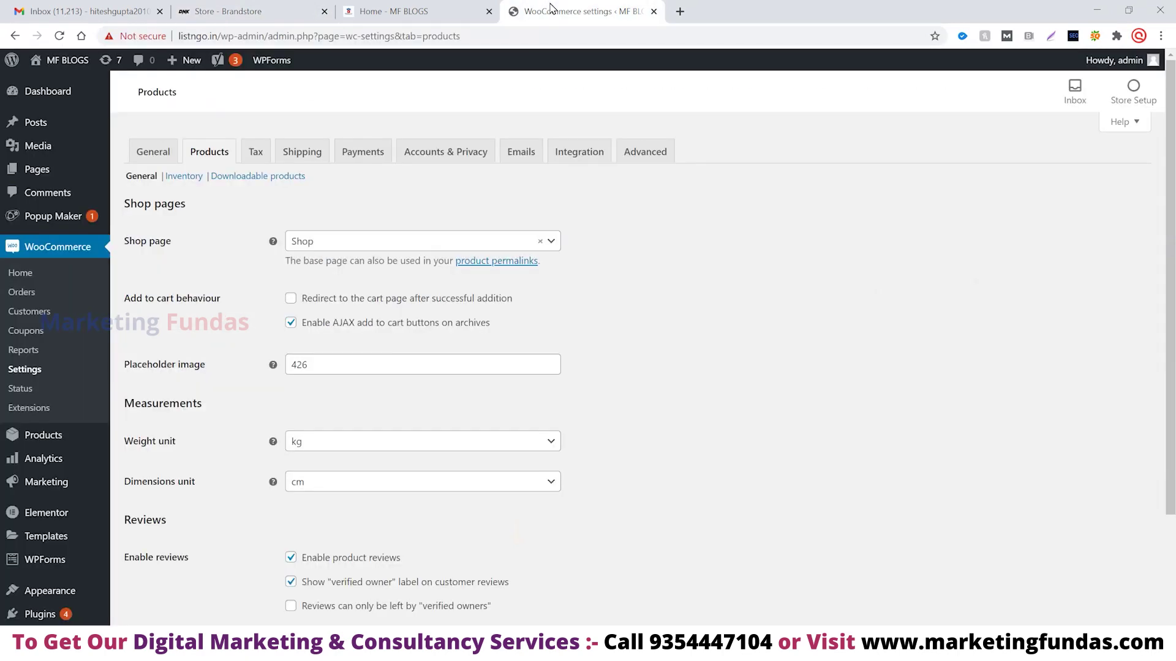
Look through the site's pages available as the shop page and choose Shop
click(553, 244)
scroll(362, 299, down, 1)
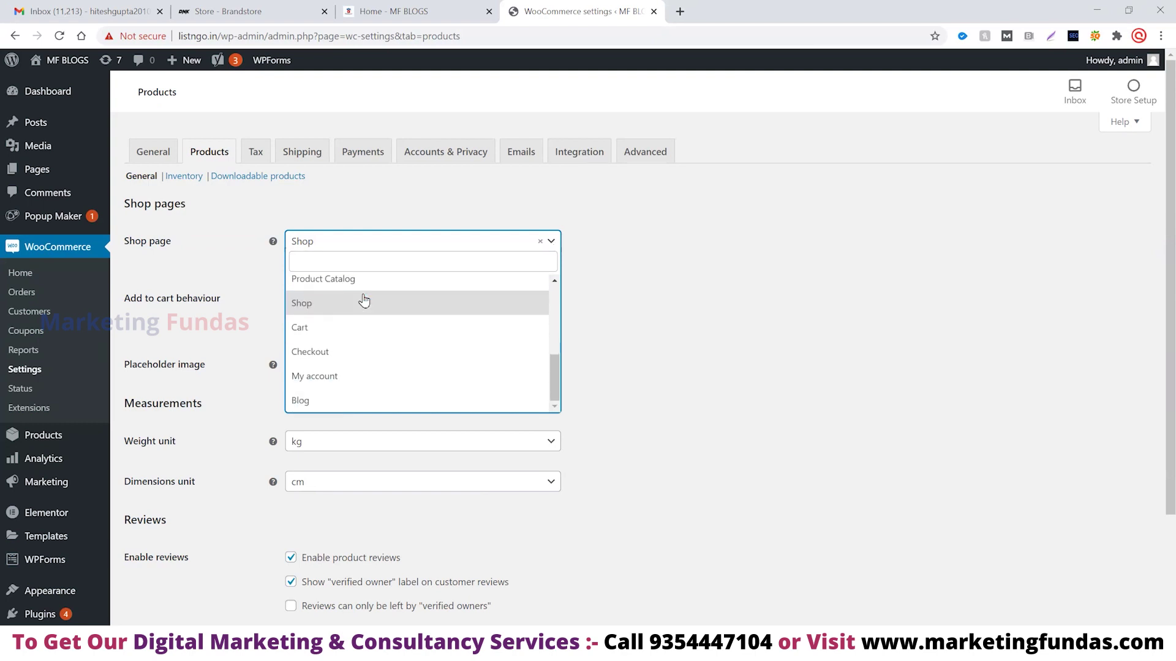
scroll(390, 378, up, 5)
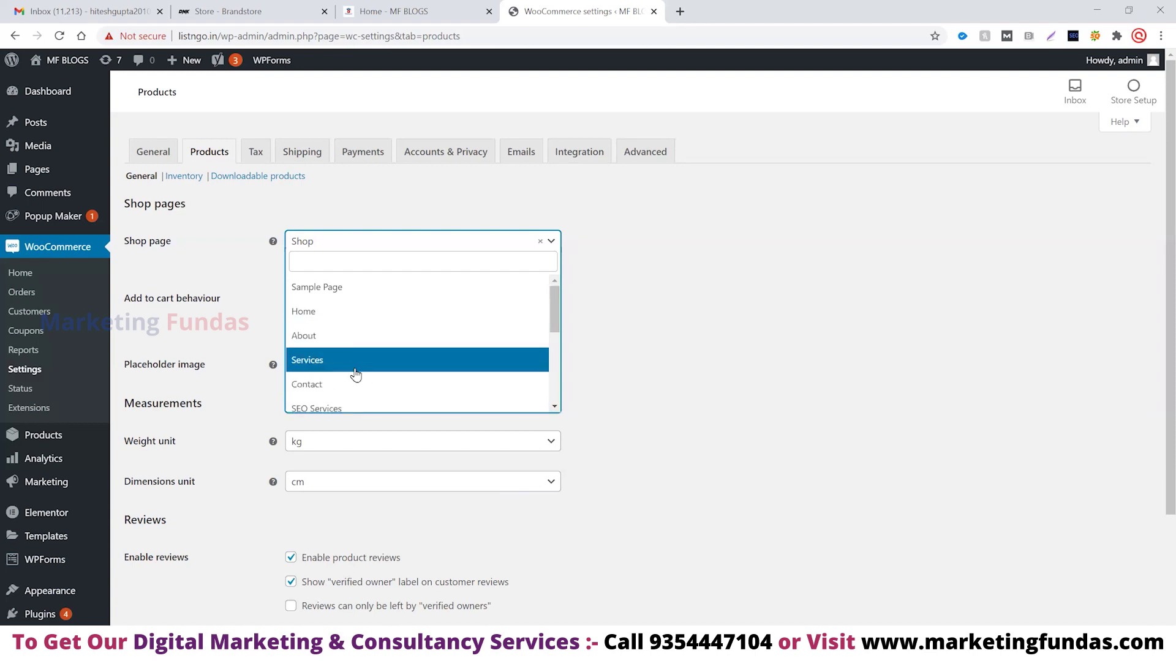
scroll(360, 392, down, 3)
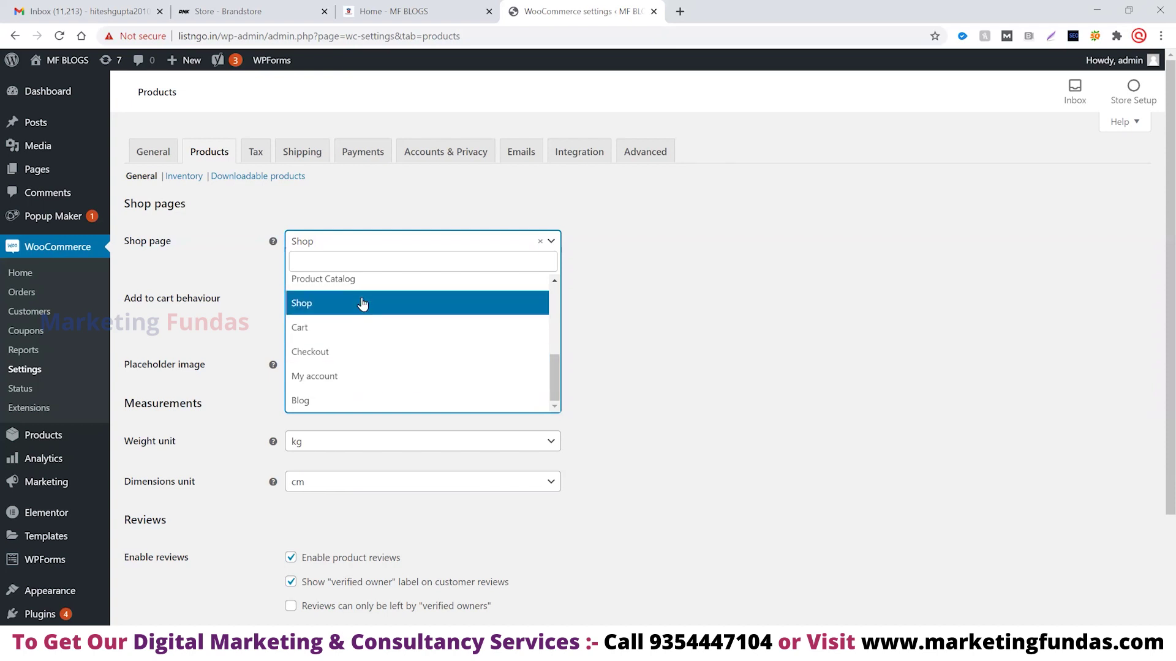
scroll(368, 318, up, 2)
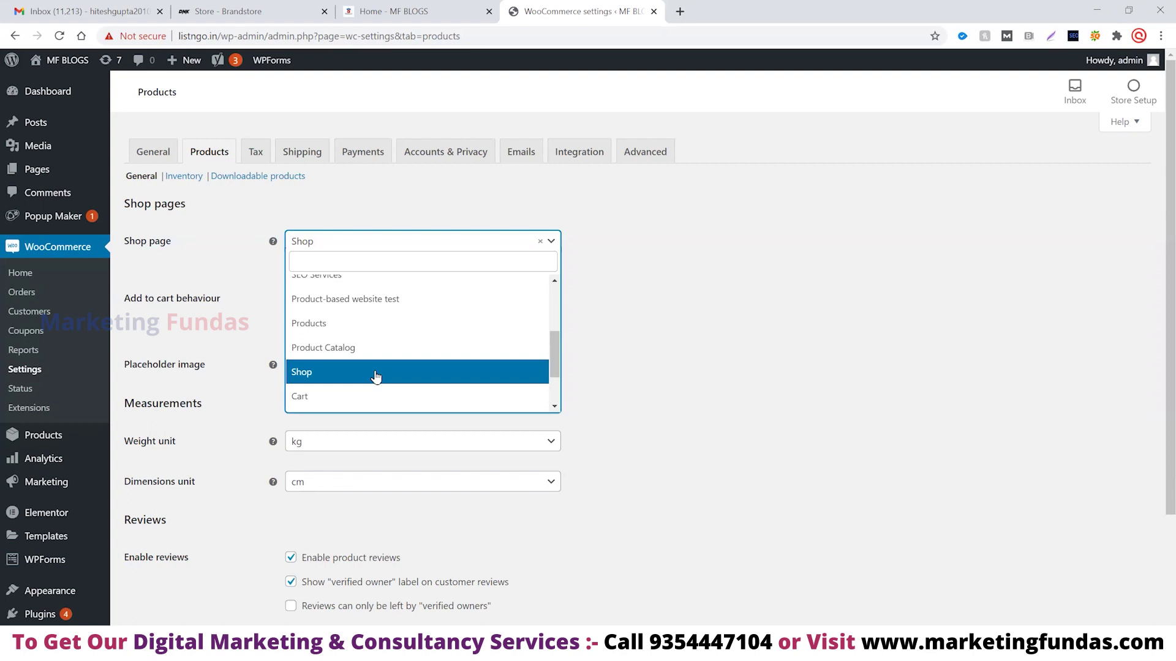
scroll(376, 377, down, 2)
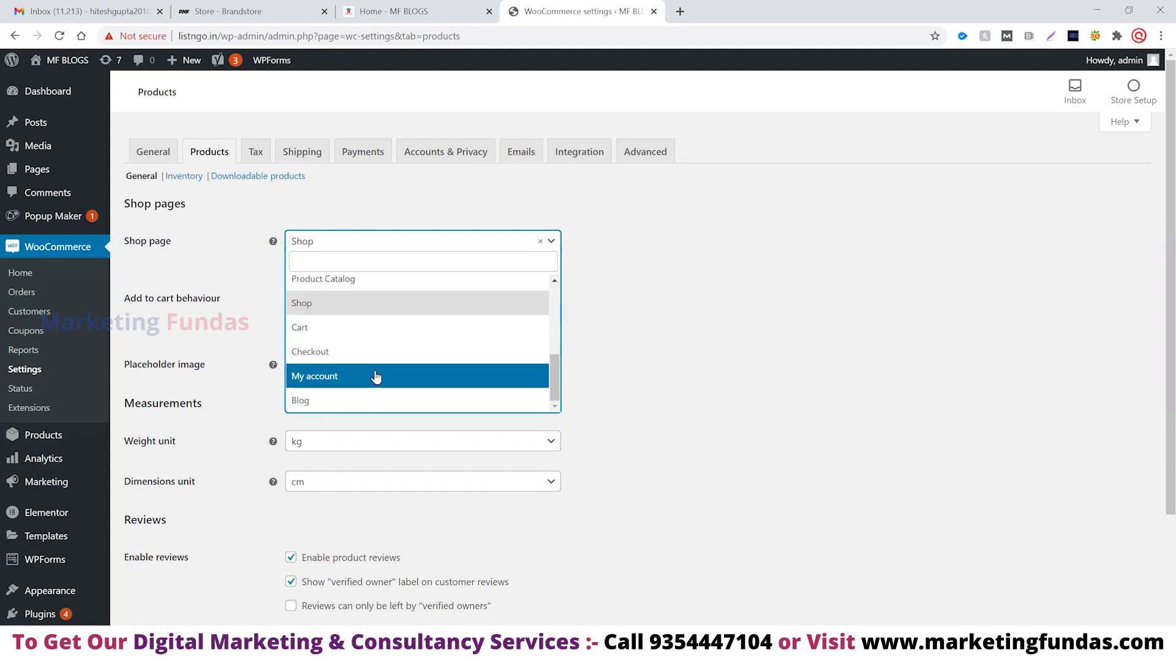
click(333, 309)
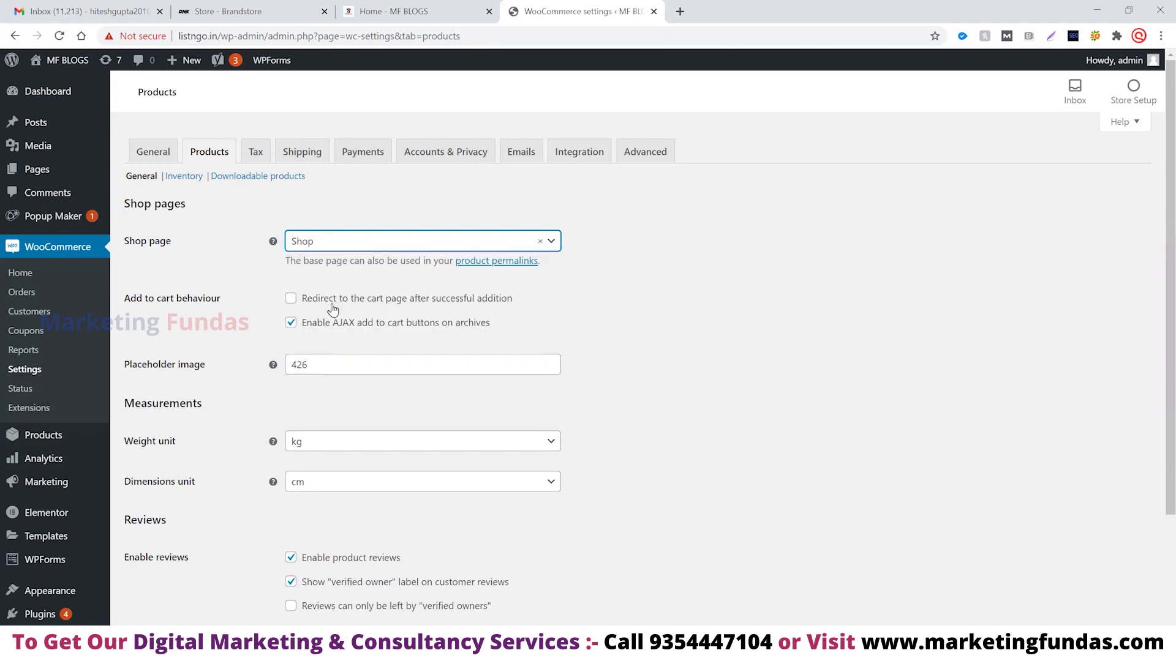
Find the Shop page in the site's list of all pages and open it for editing
mouse_move(67, 147)
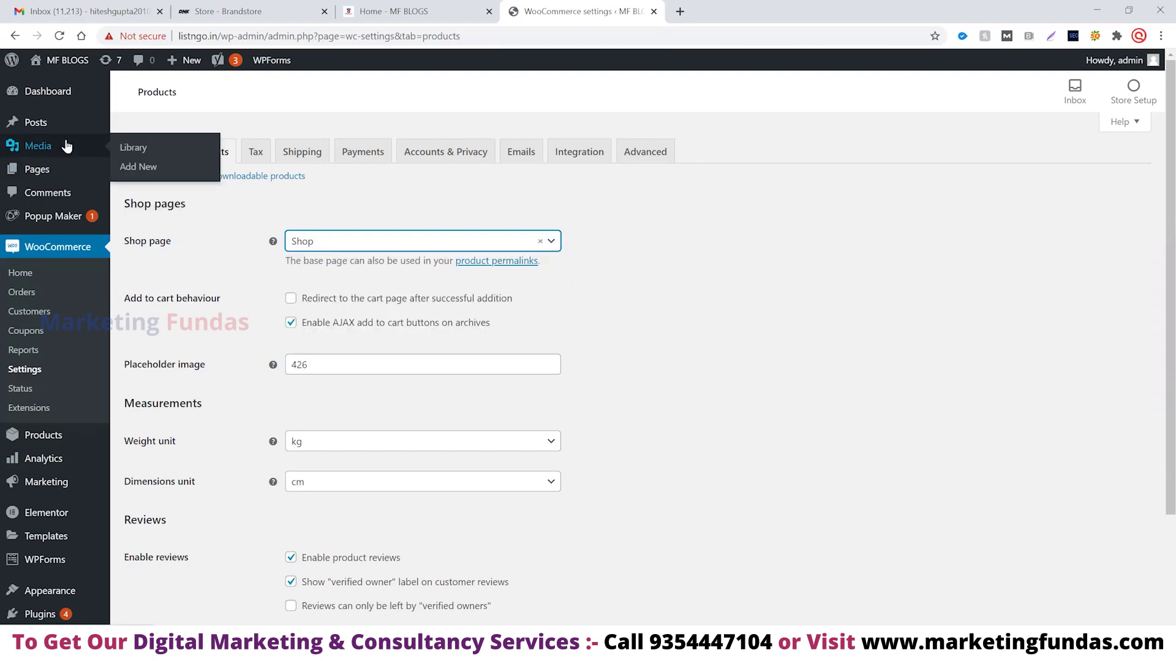
mouse_move(43, 170)
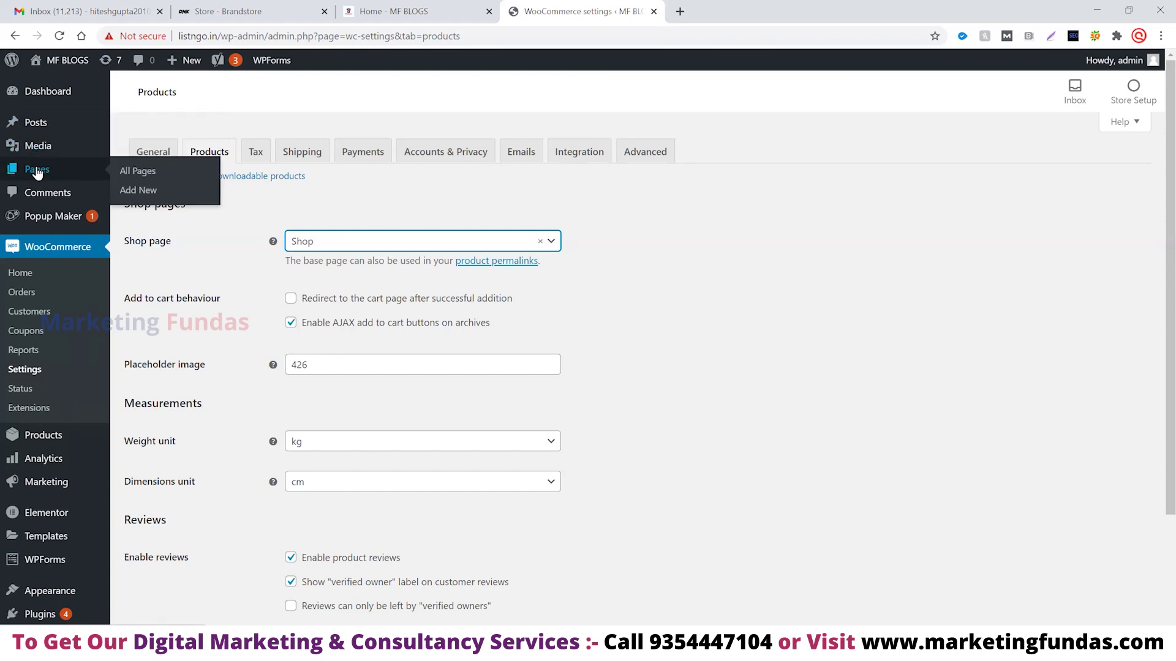
click(142, 174)
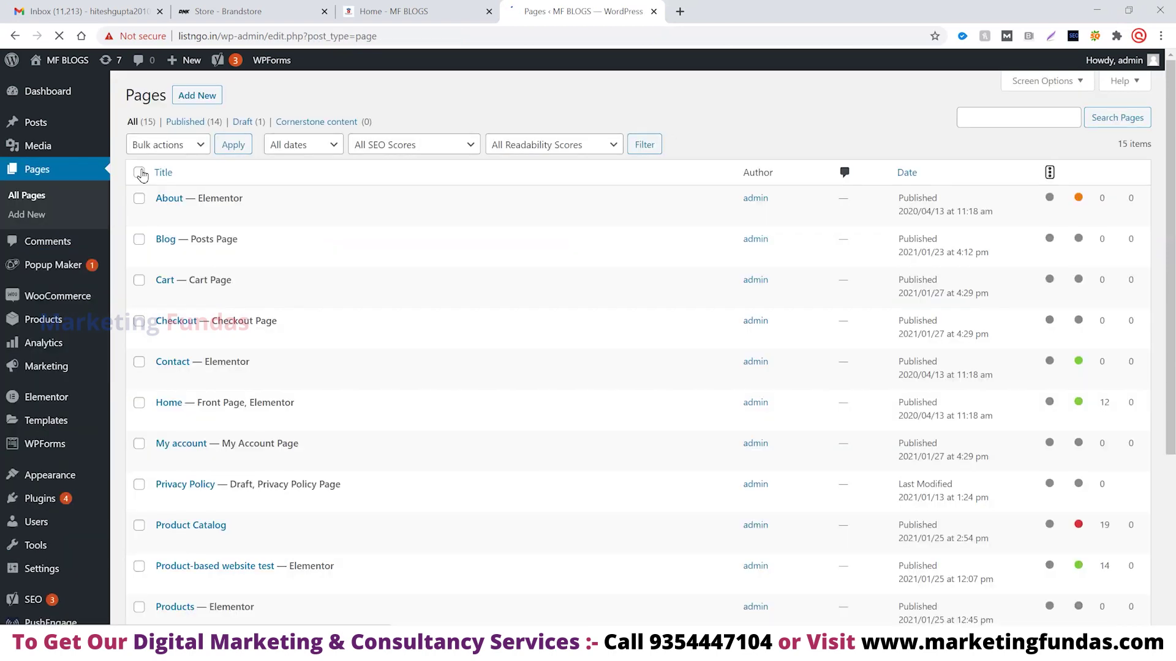
scroll(252, 402, down, 5)
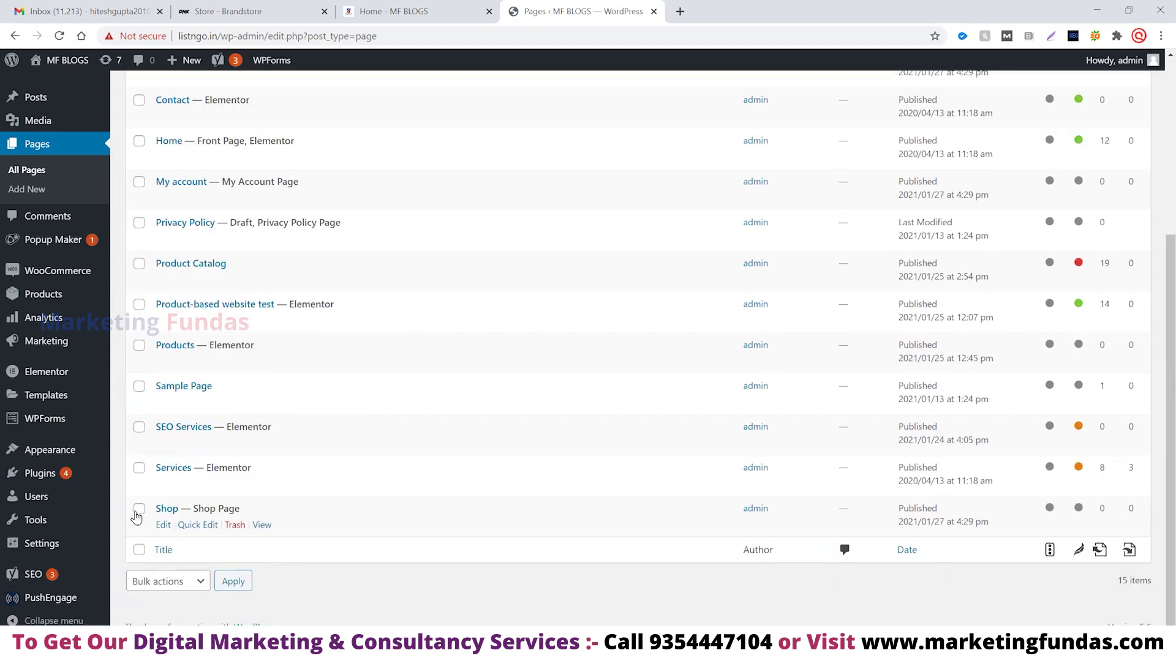
click(163, 526)
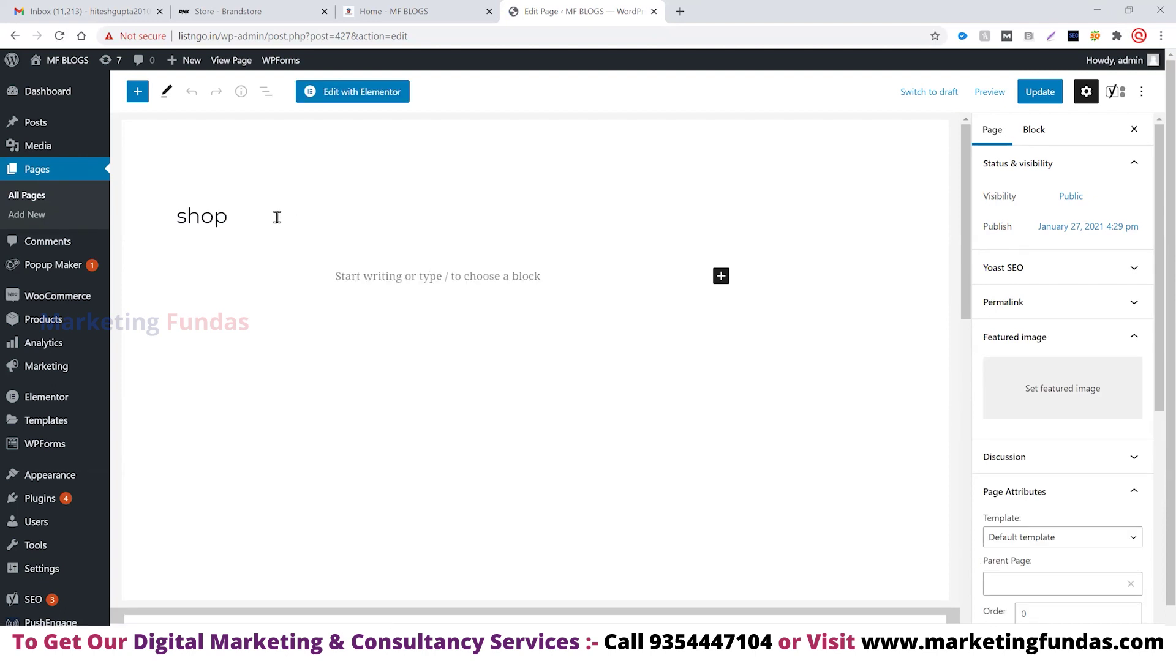
Replace the page title with "store" and update the page
key(BackSpace)
key(BackSpace)
key(BackSpace)
key(BackSpace)
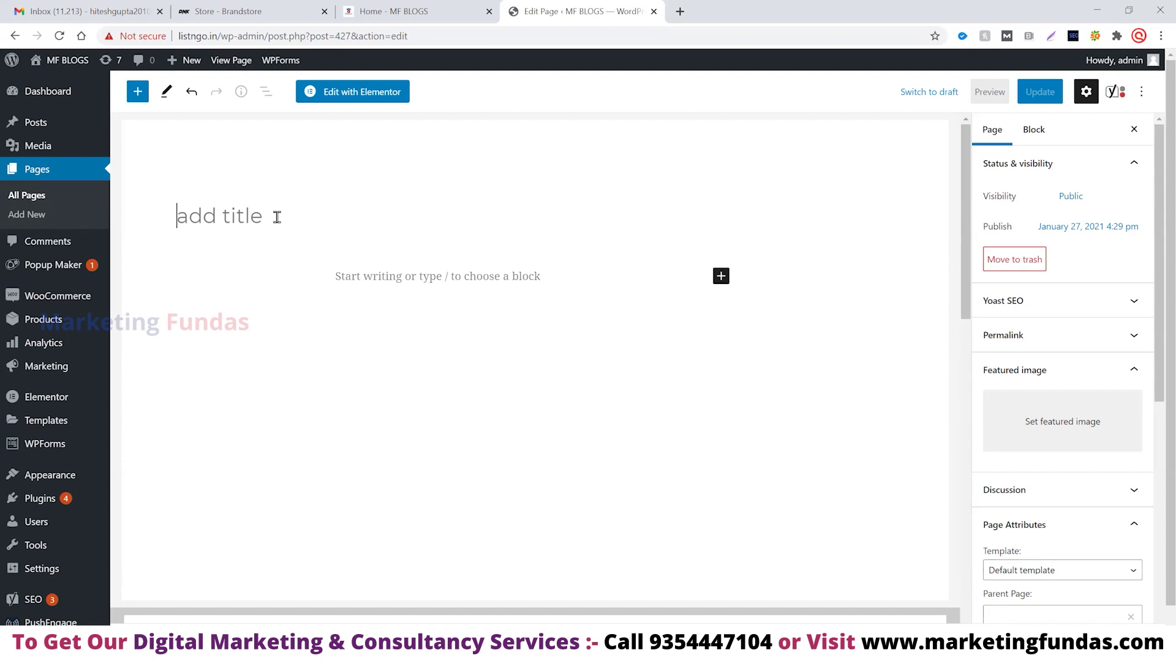
text(store)
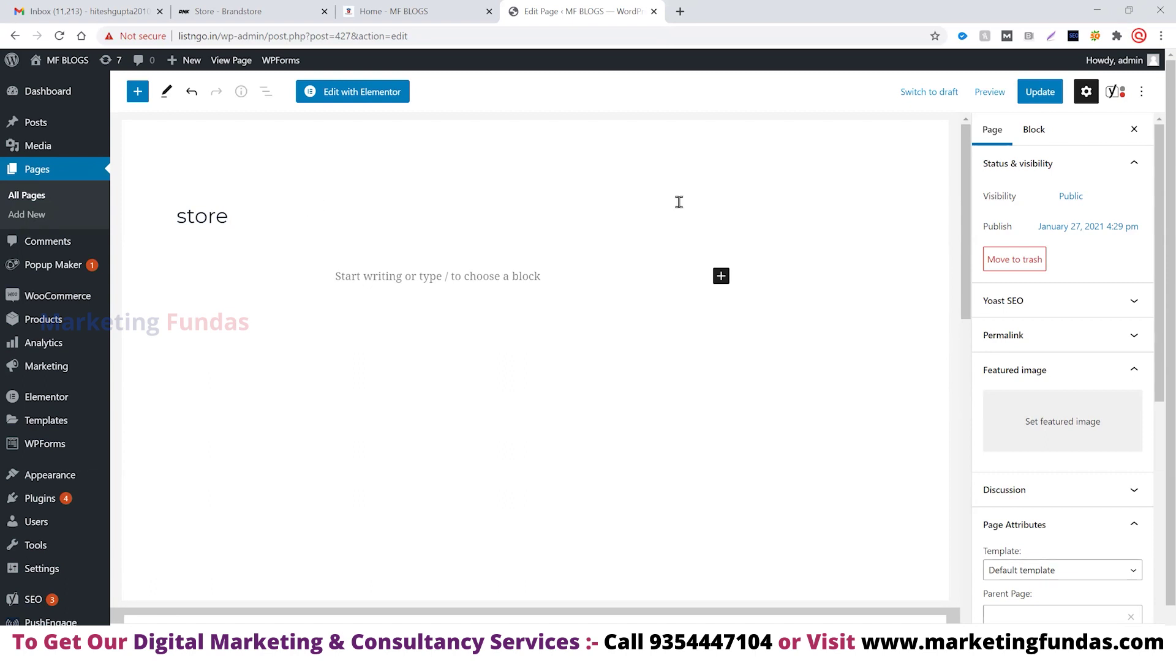
click(1032, 97)
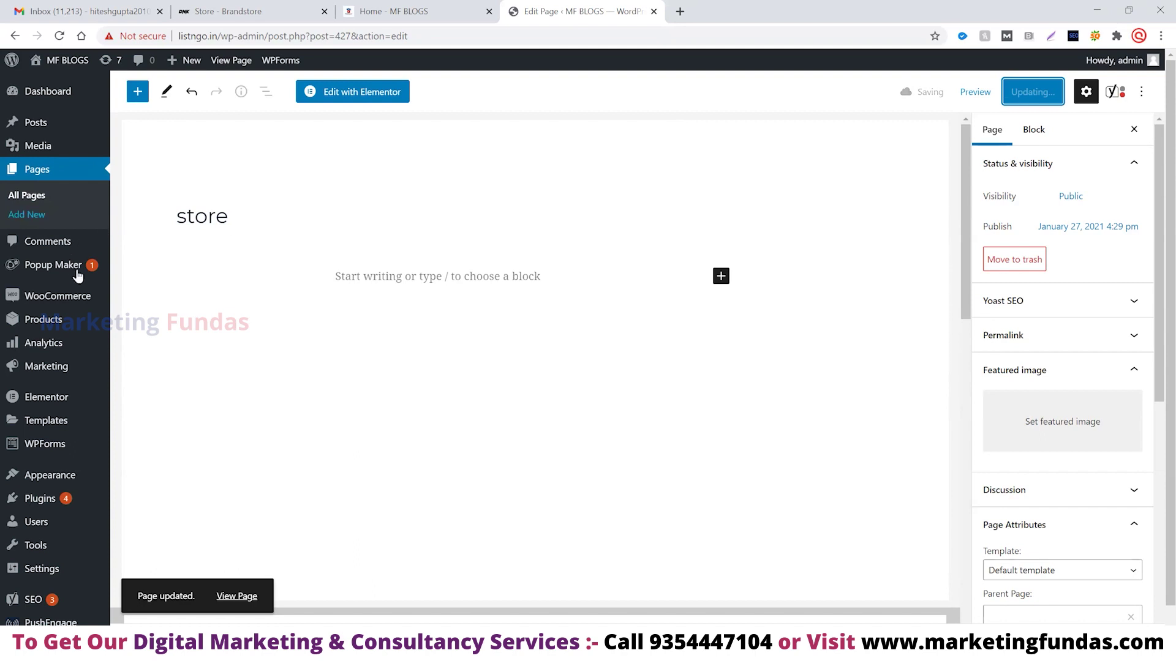
Return to the WooCommerce settings and open the general product options for the shop pages
mouse_move(70, 303)
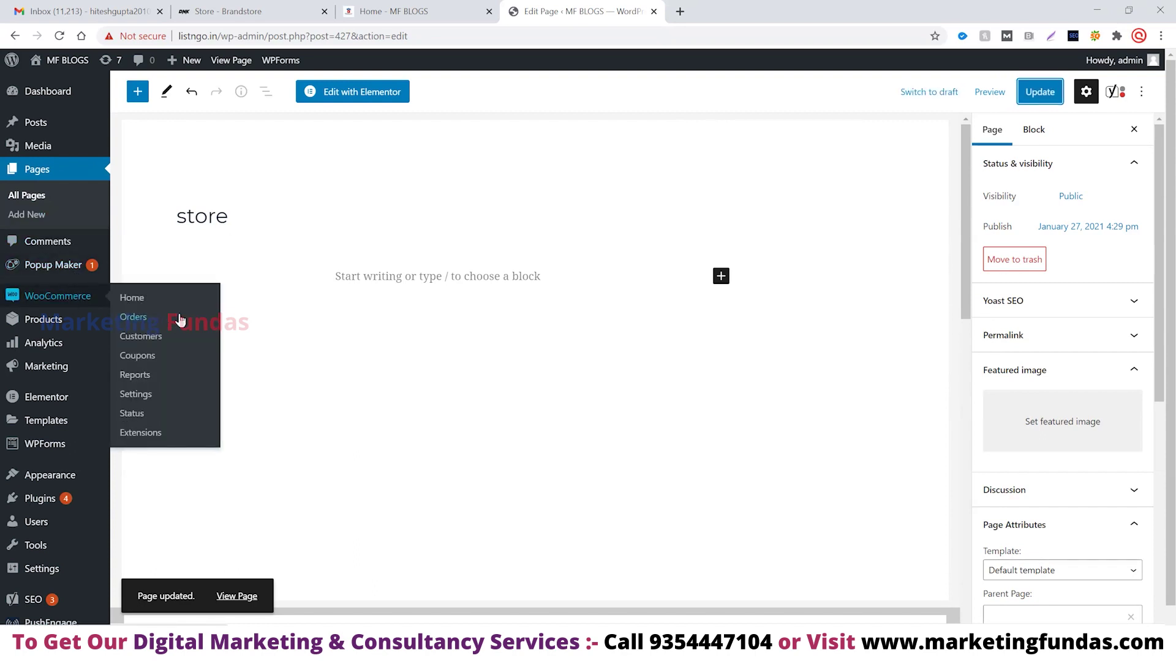
click(183, 401)
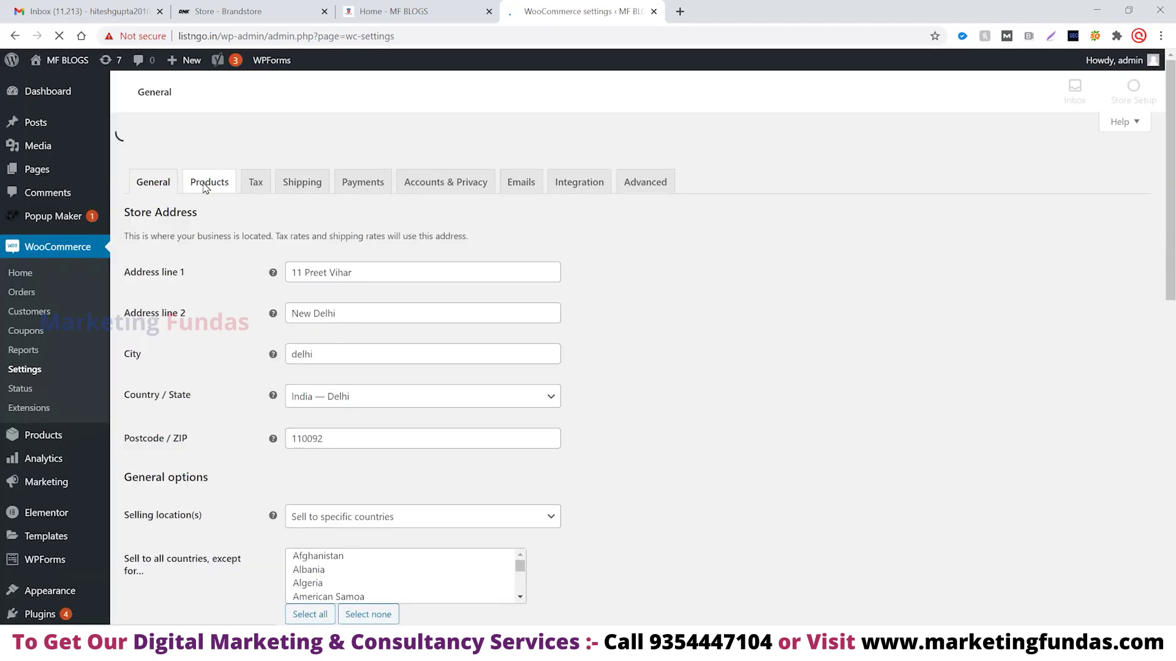
click(224, 156)
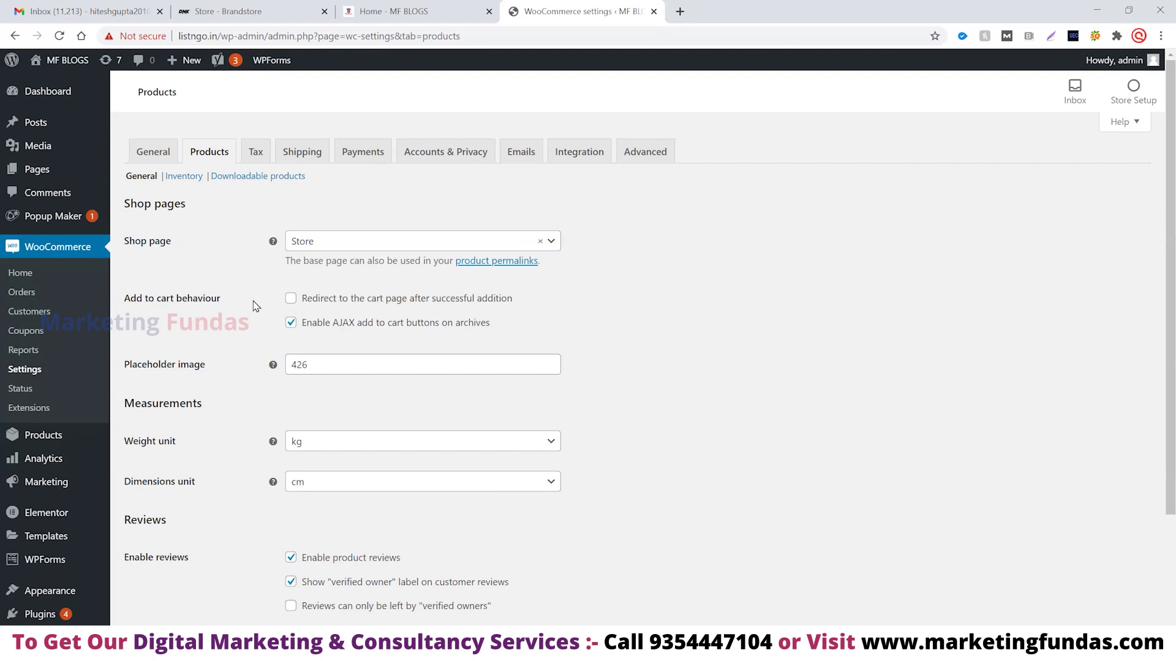
Examine the Basic Gray Jeans product page on the Brandstore demo and compare it with the Add to cart behaviour options in the product settings
click(241, 6)
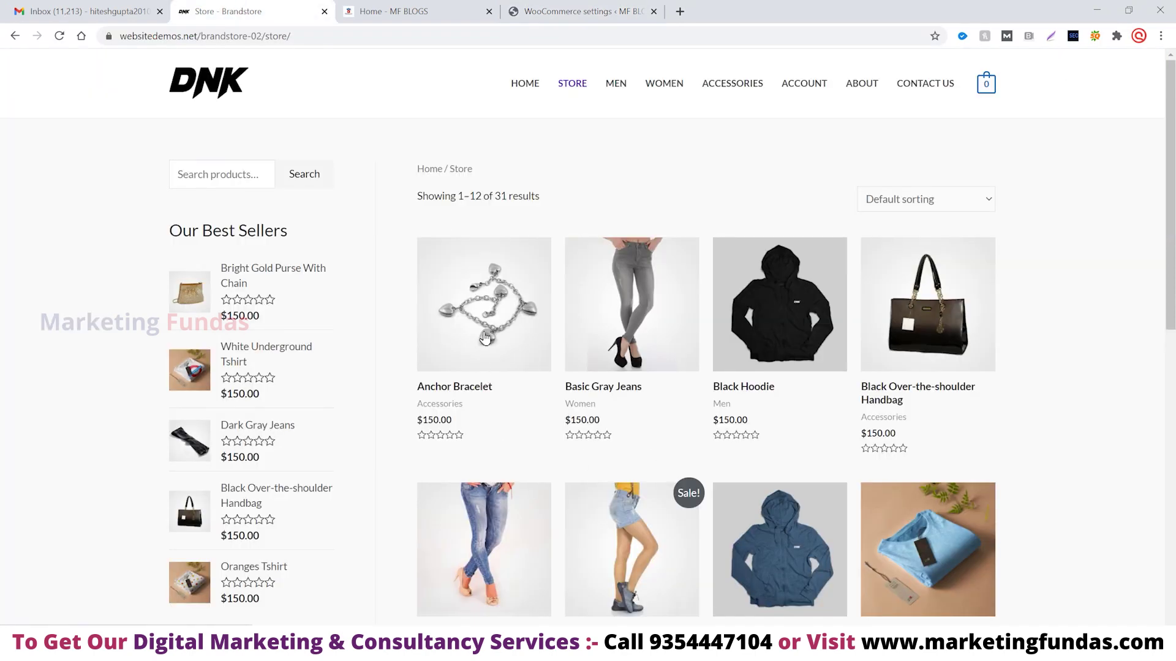
click(588, 323)
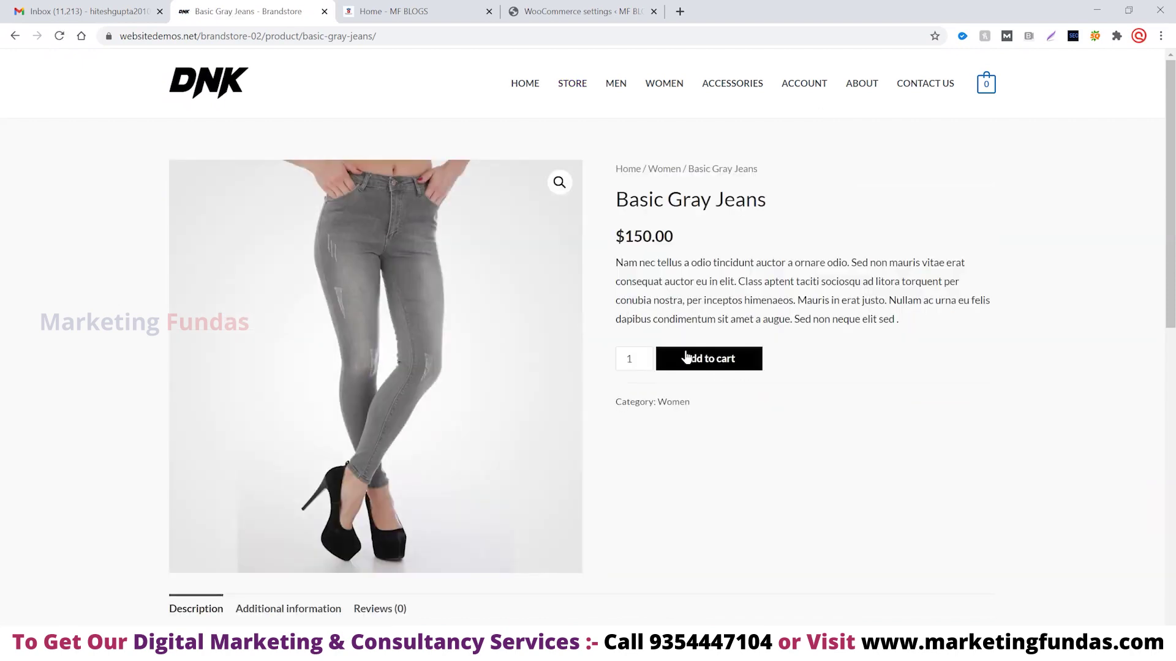
click(591, 10)
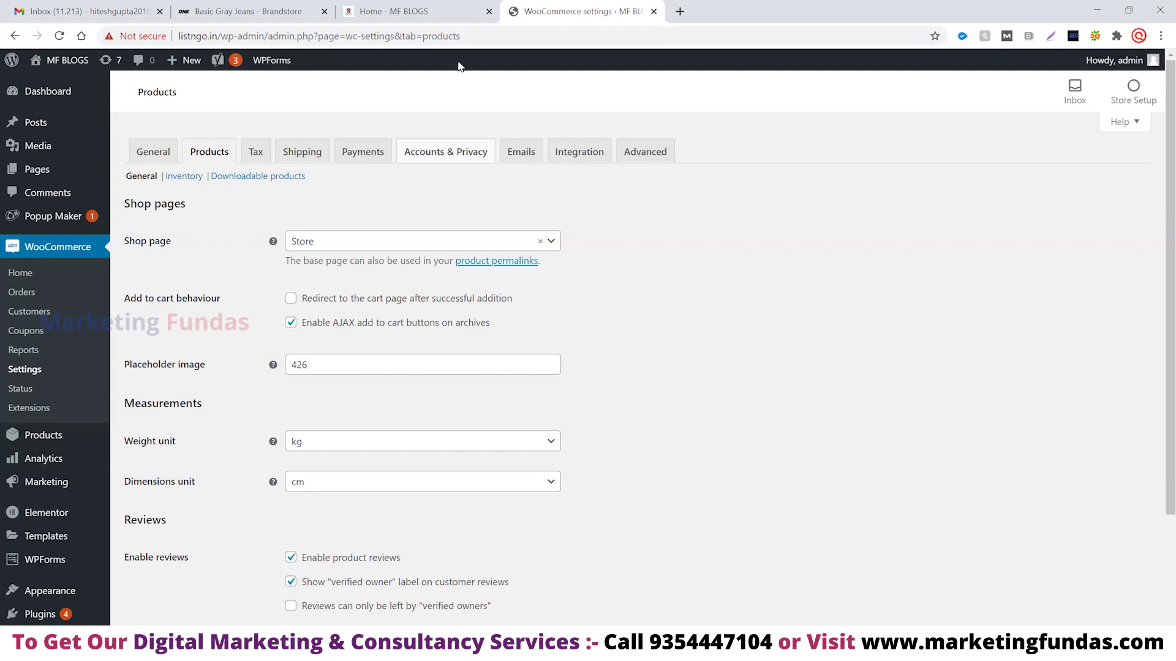
click(271, 6)
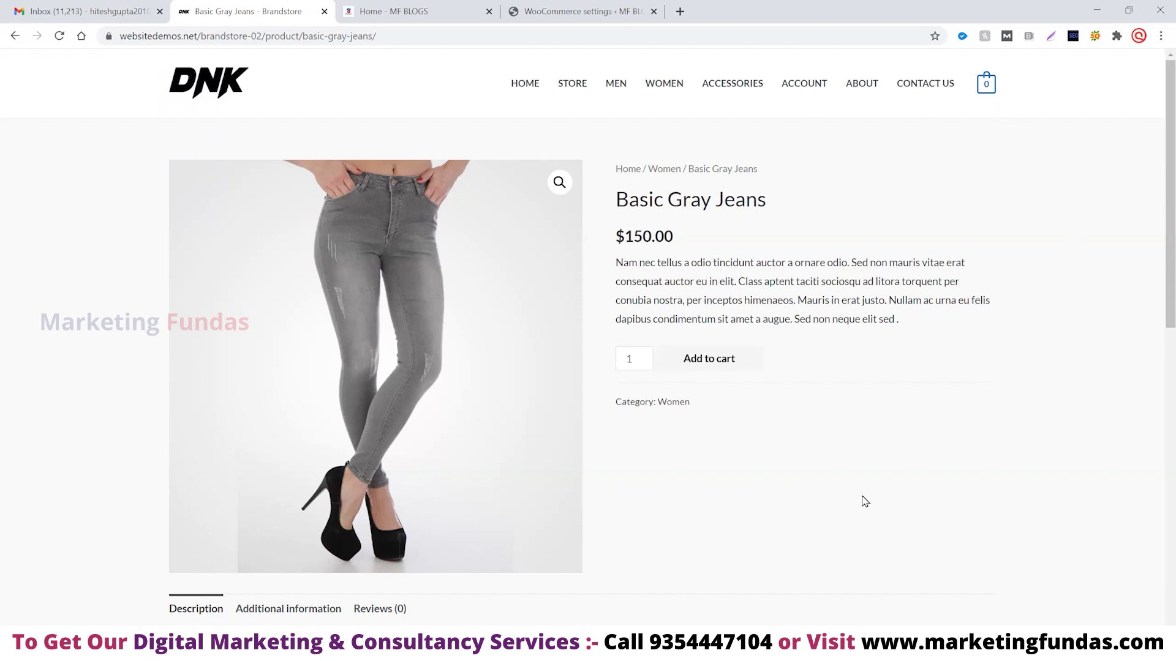
click(581, 9)
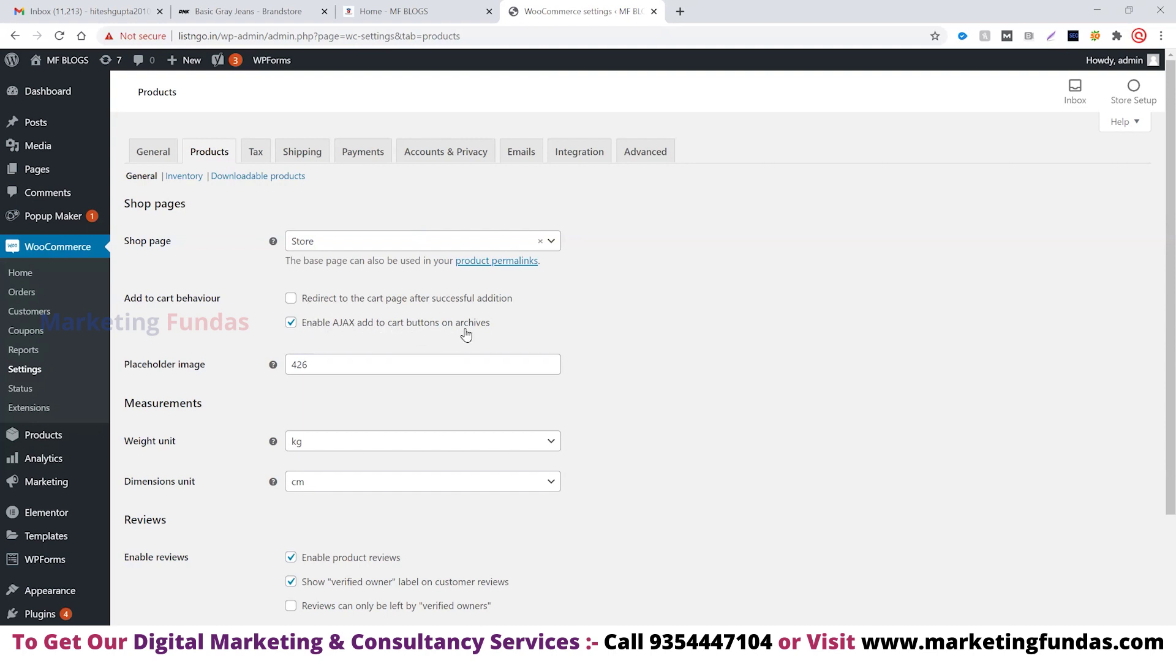
click(284, 7)
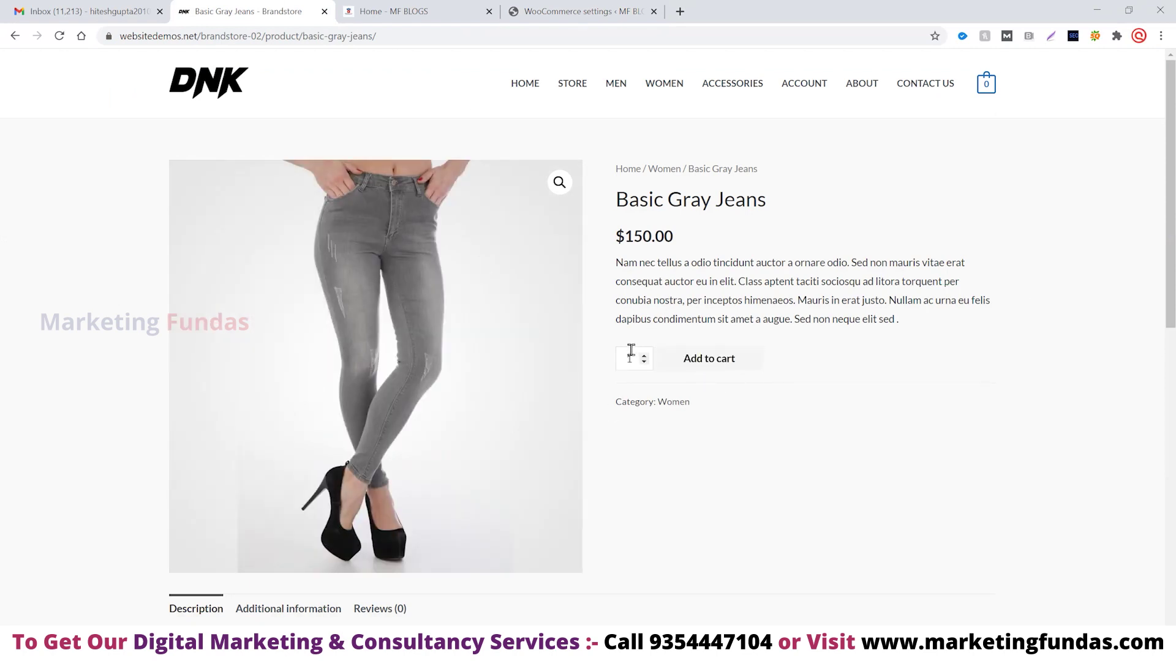
mouse_move(984, 91)
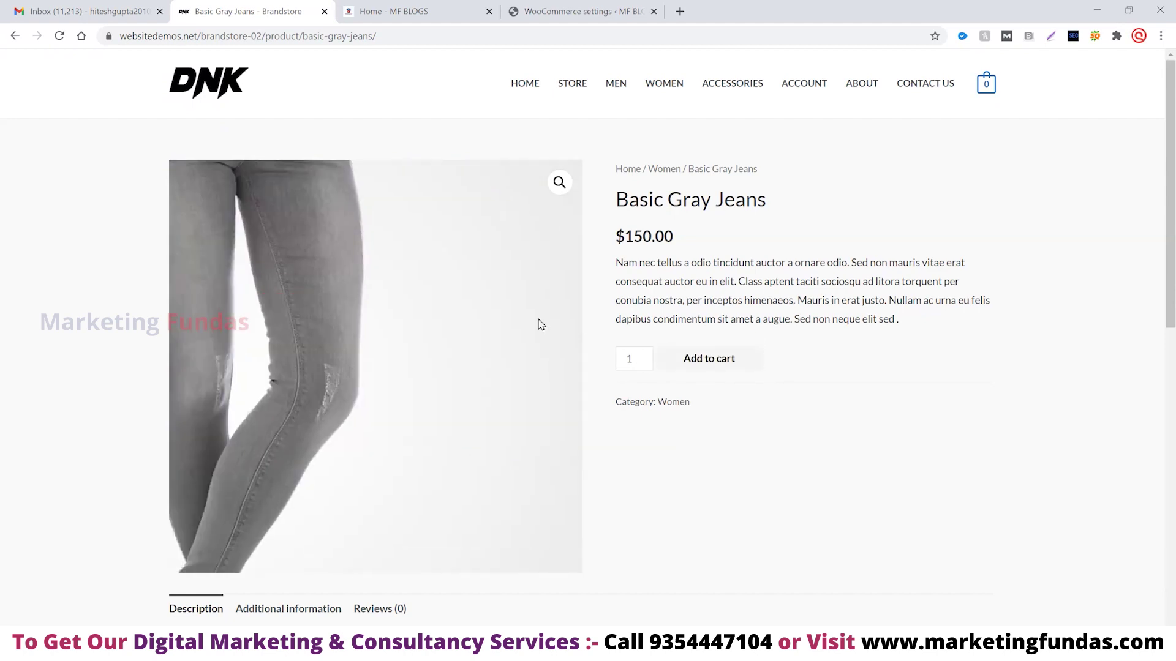
scroll(801, 466, down, 7)
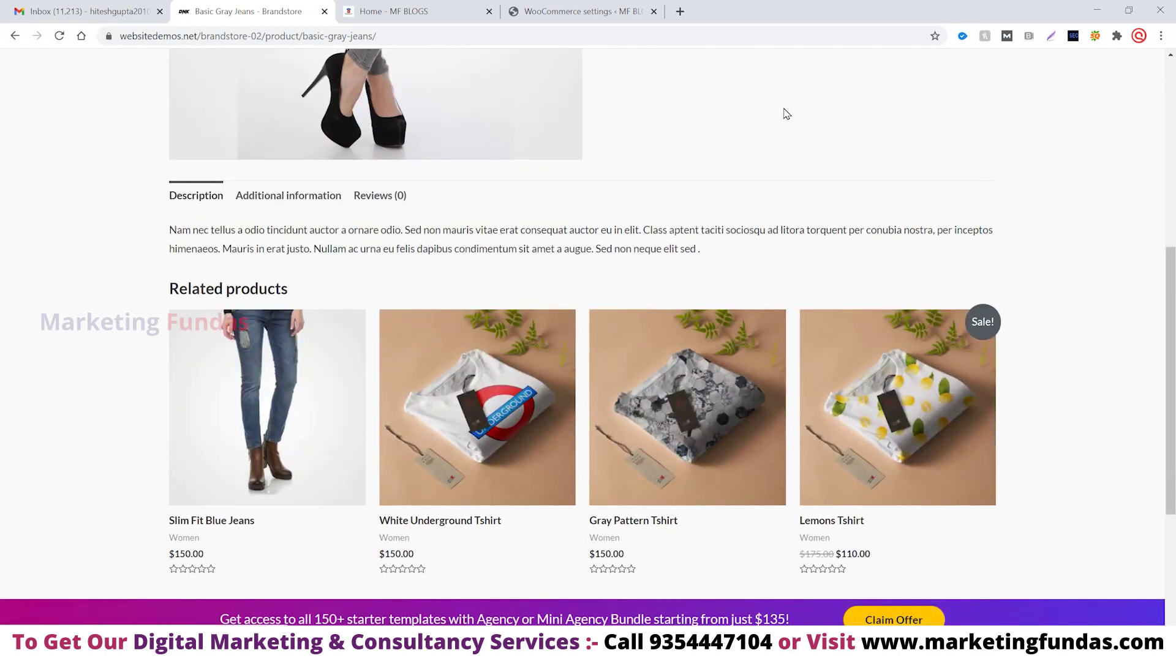
scroll(992, 225, up, 7)
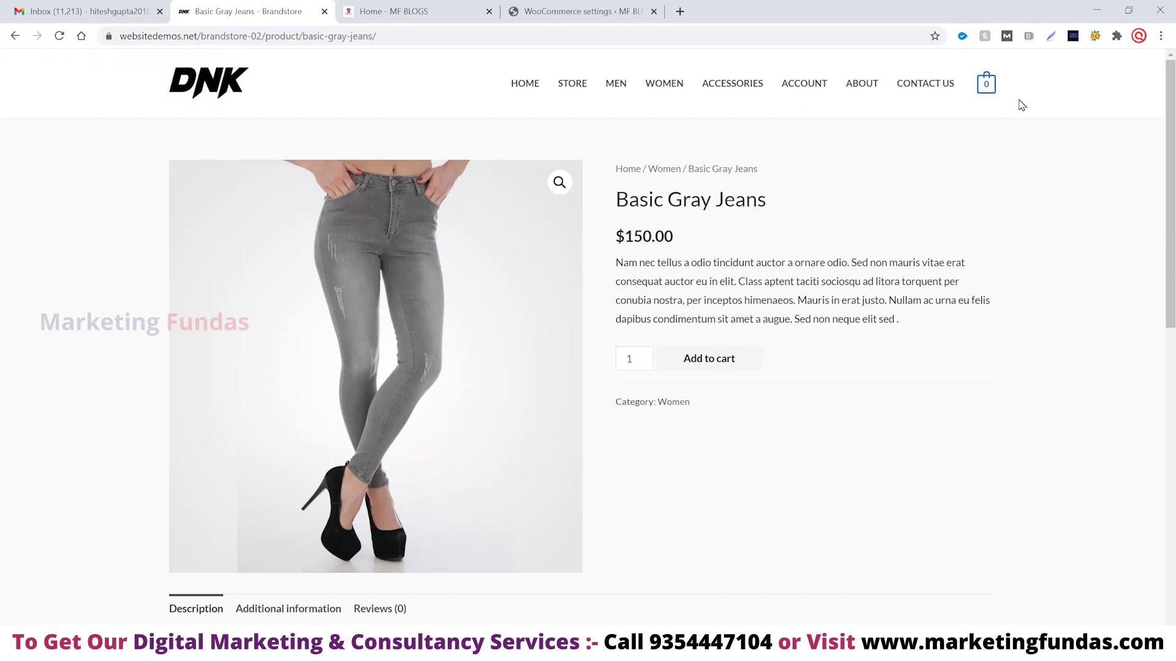
click(569, 11)
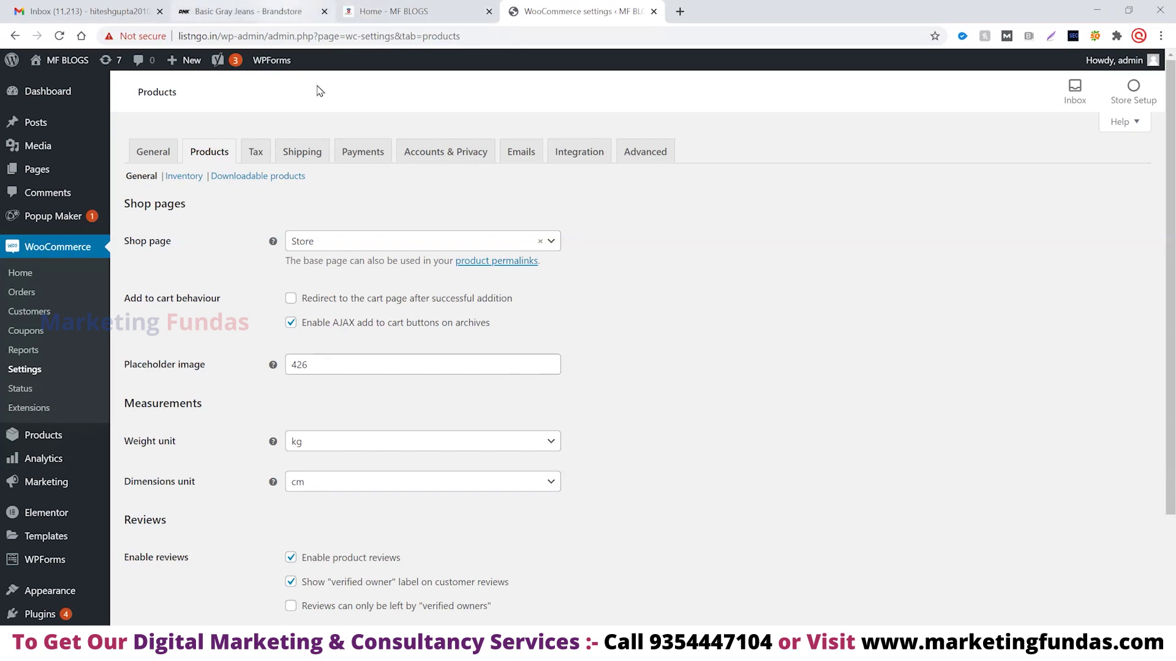
click(273, 11)
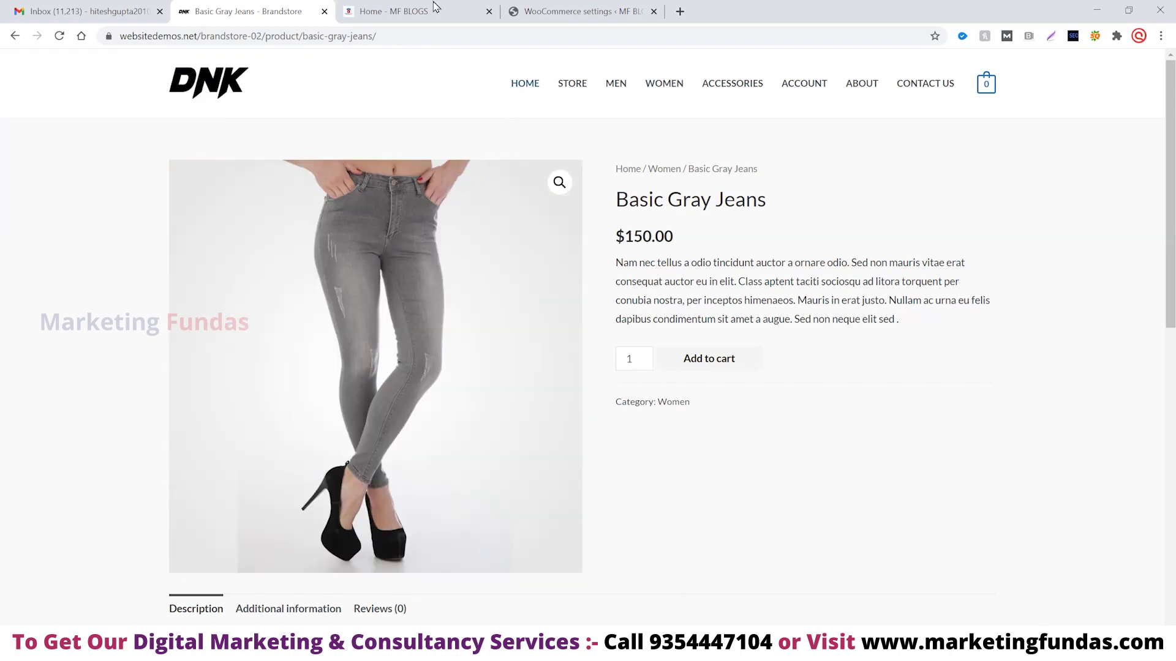
click(522, 9)
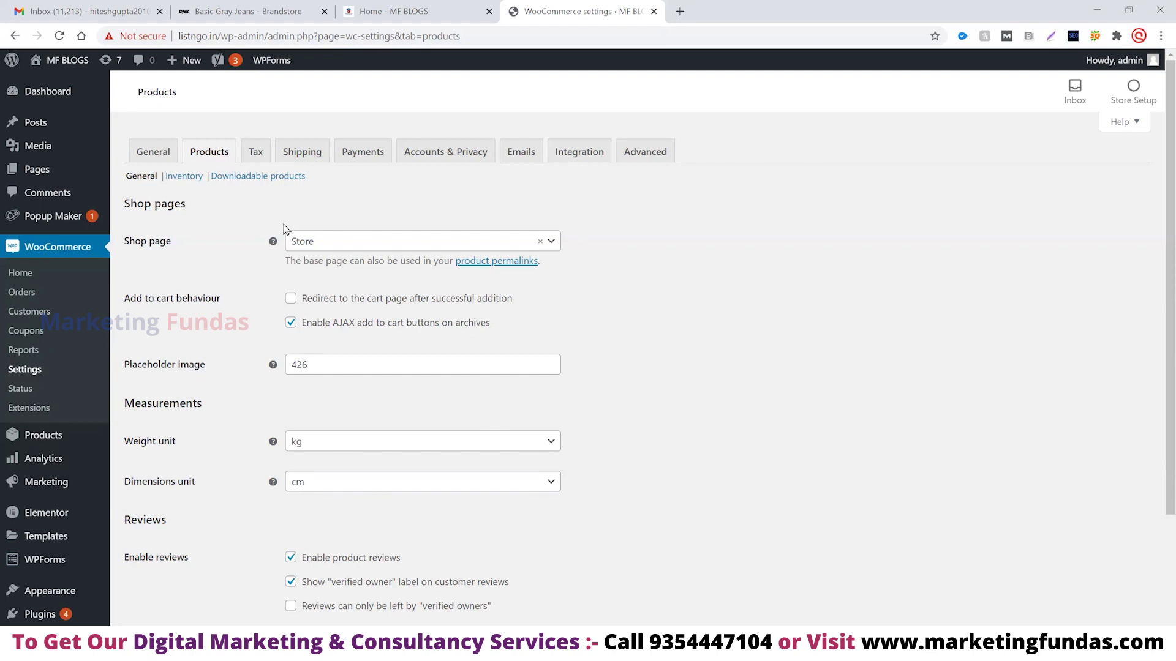
Choose kg as the weight unit and cm as the dimensions unit for products
mouse_move(92, 149)
scroll(446, 383, down, 2)
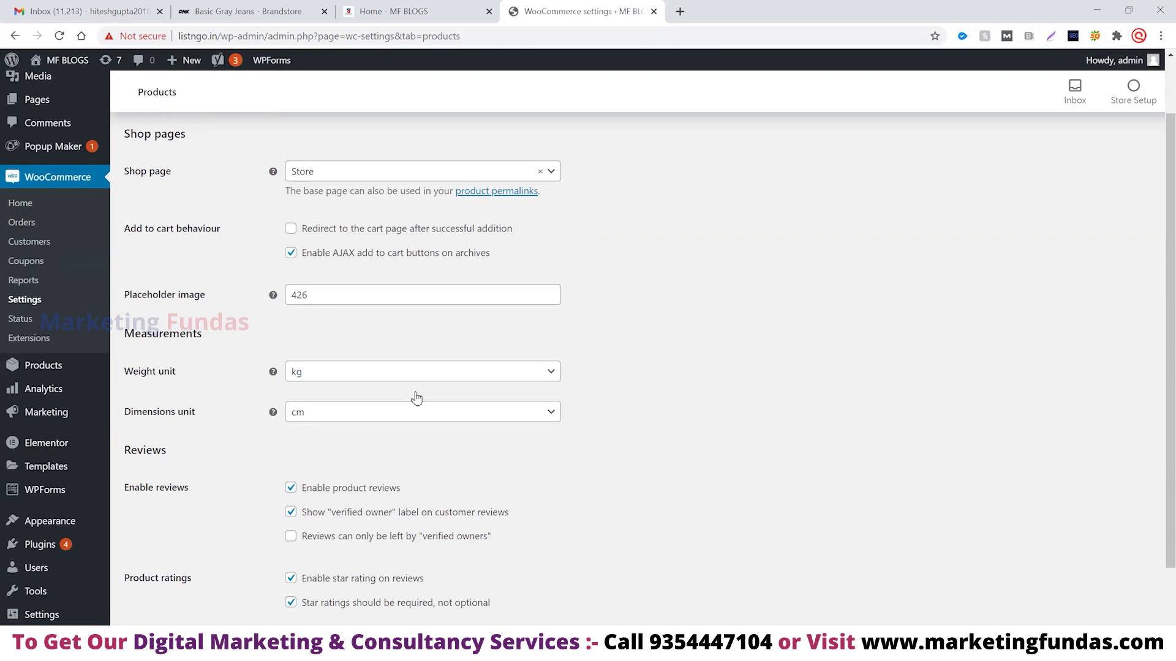
scroll(416, 398, down, 2)
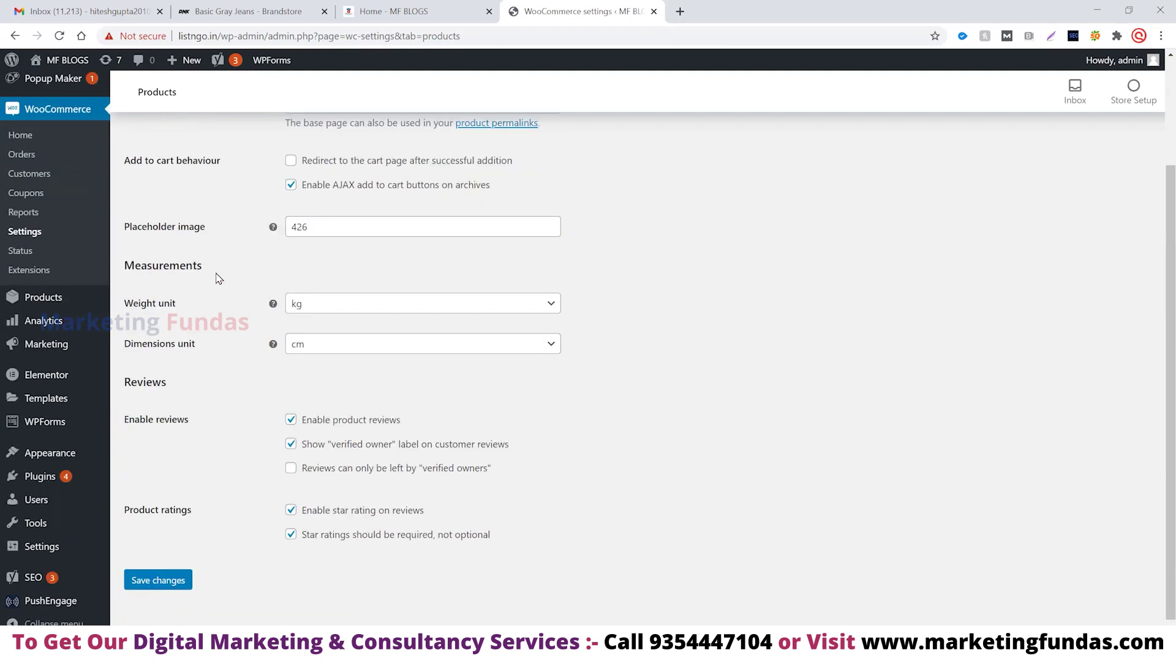
click(551, 310)
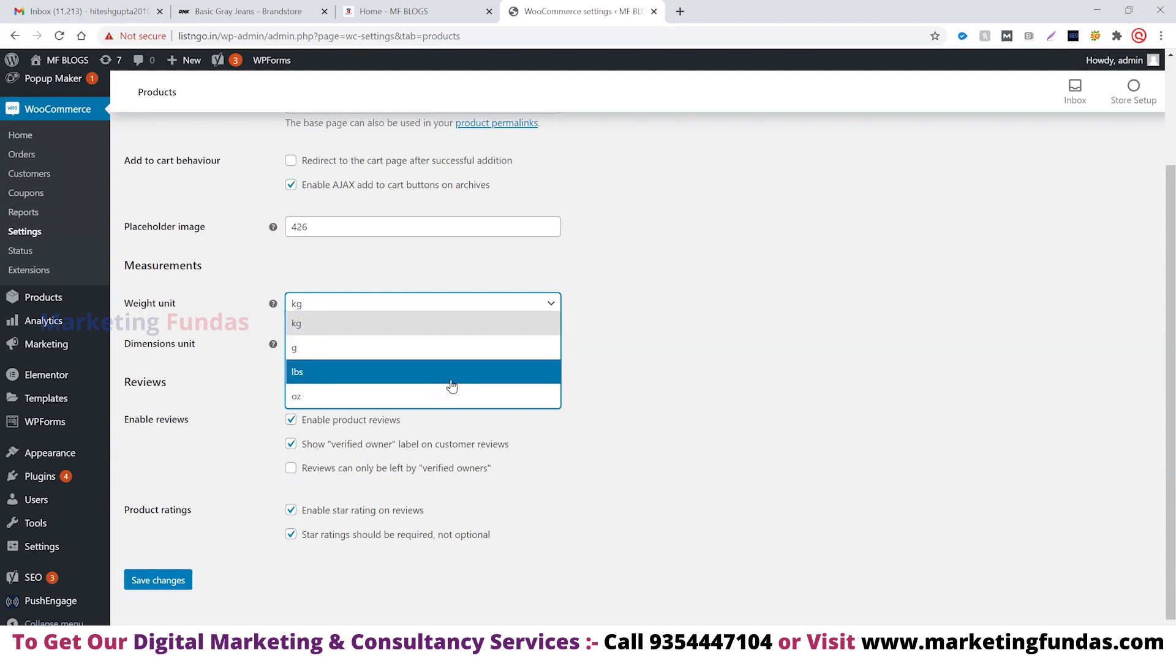
click(386, 319)
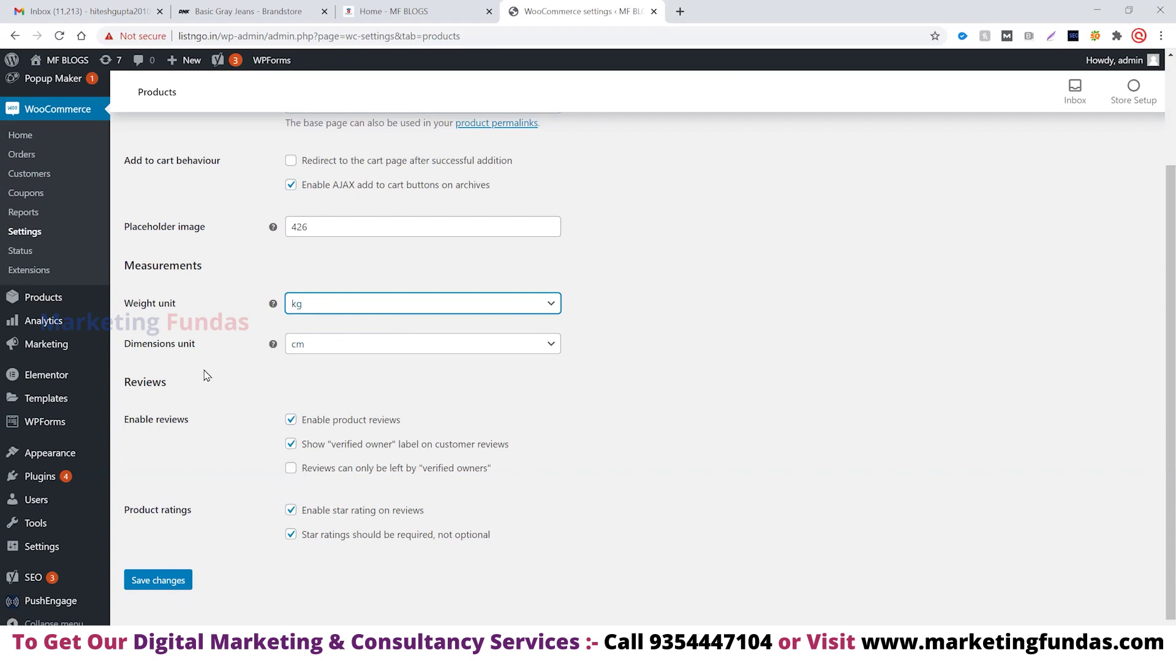
click(553, 349)
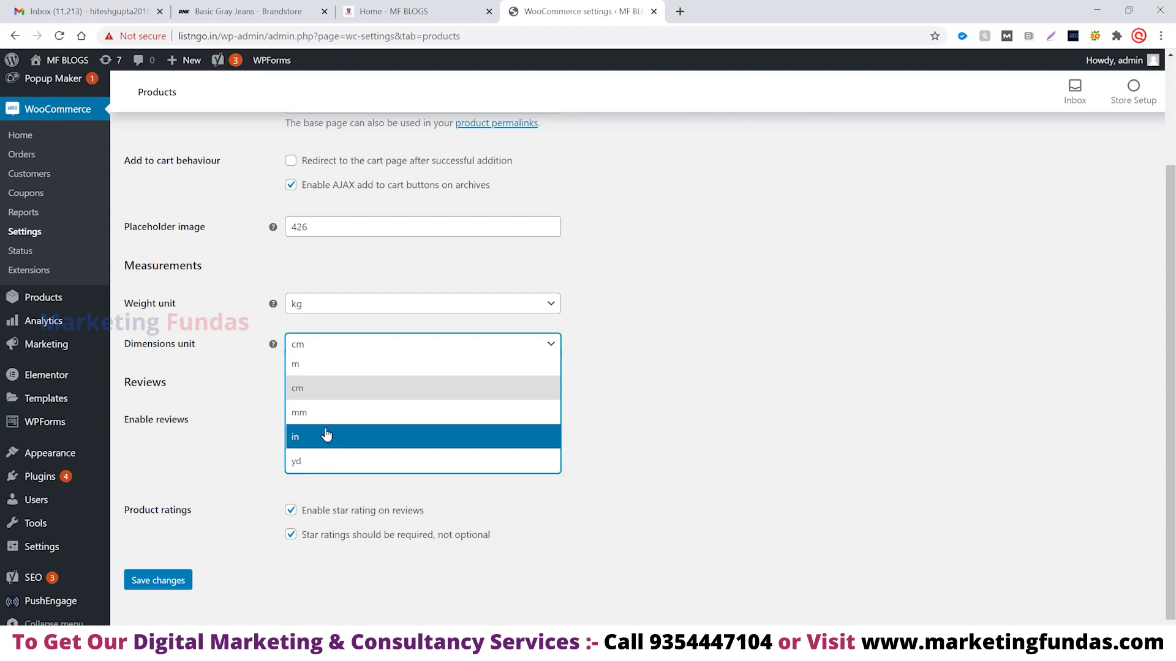
click(310, 391)
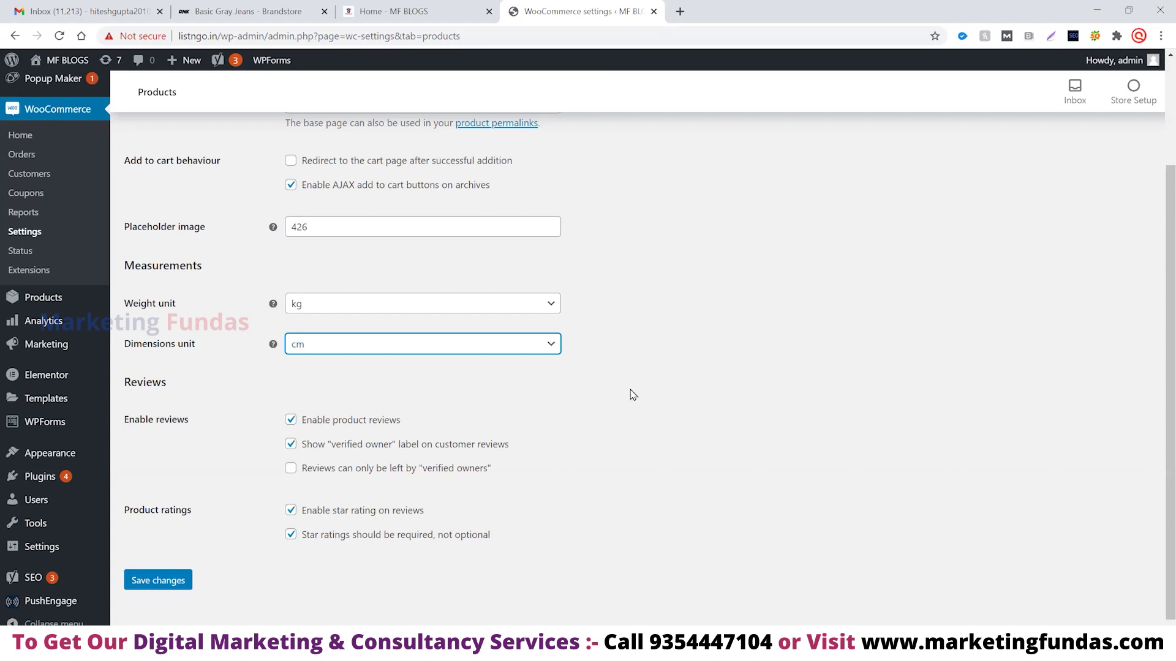
Keep star ratings enabled on reviews, toggle the option that makes them required, and save the product settings
scroll(696, 380, down, 1)
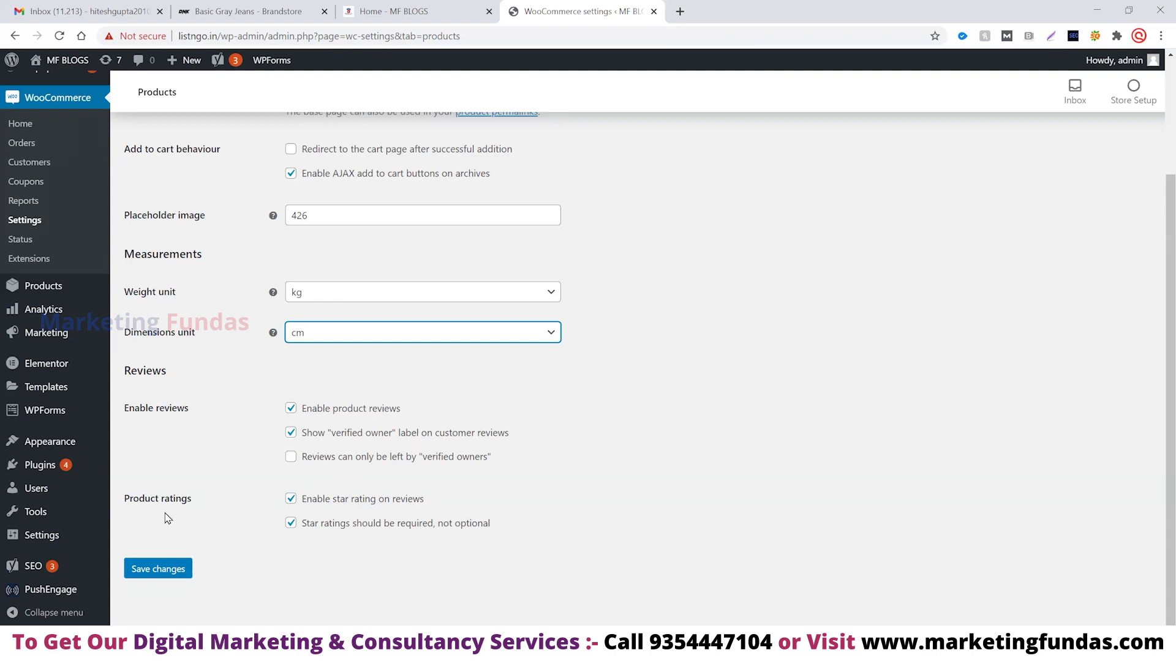
click(290, 498)
click(290, 498)
click(290, 522)
click(175, 580)
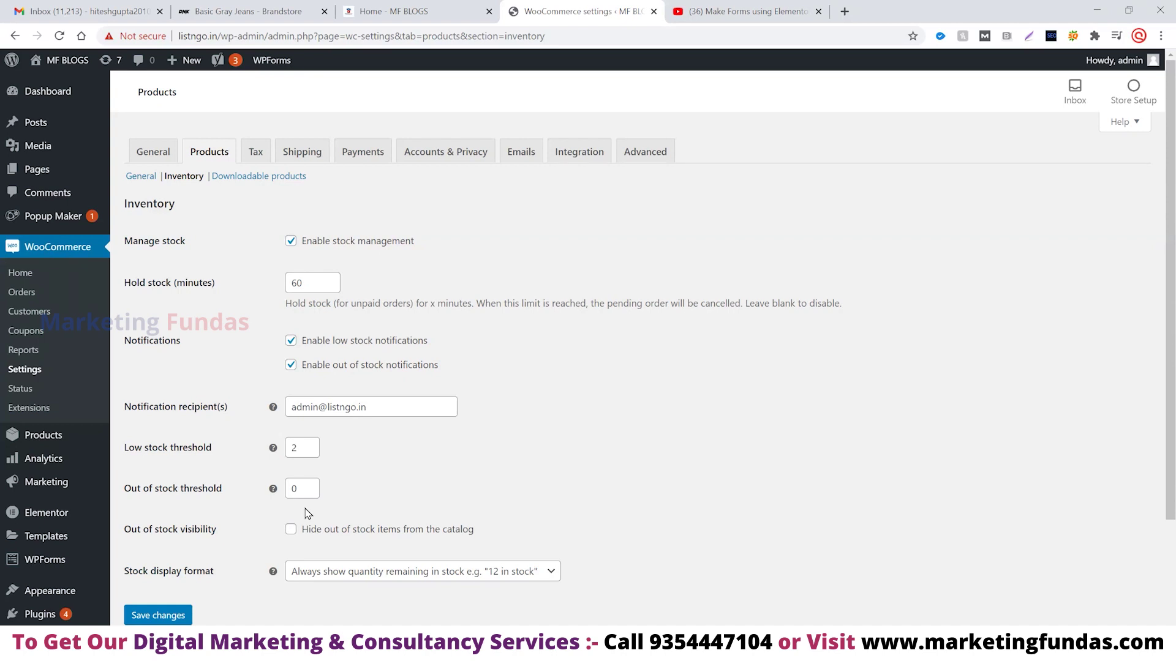
Set the inventory's stock display format to "Never show quantity remaining in stock" and save the inventory settings
scroll(560, 480, down, 1)
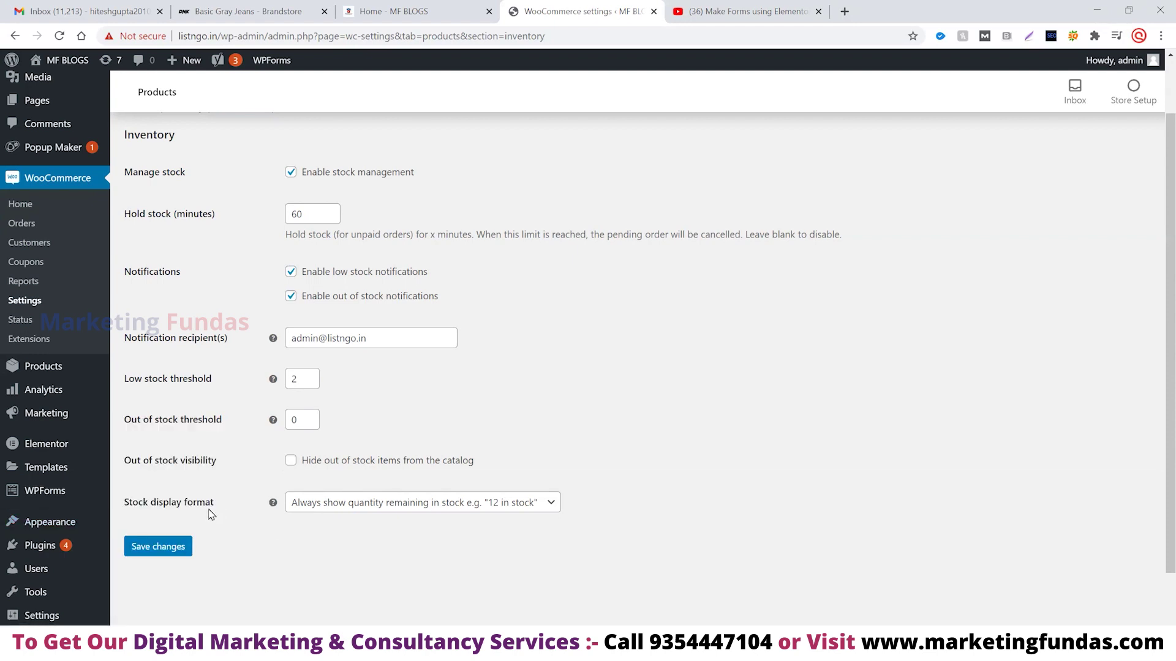
click(553, 512)
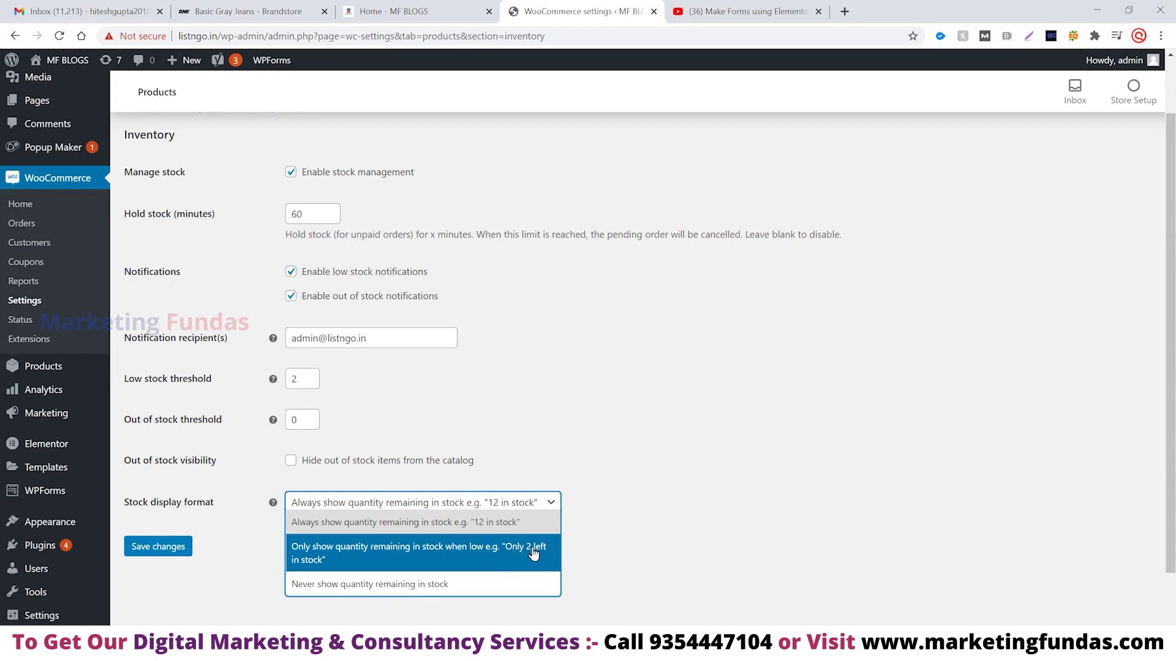
click(306, 589)
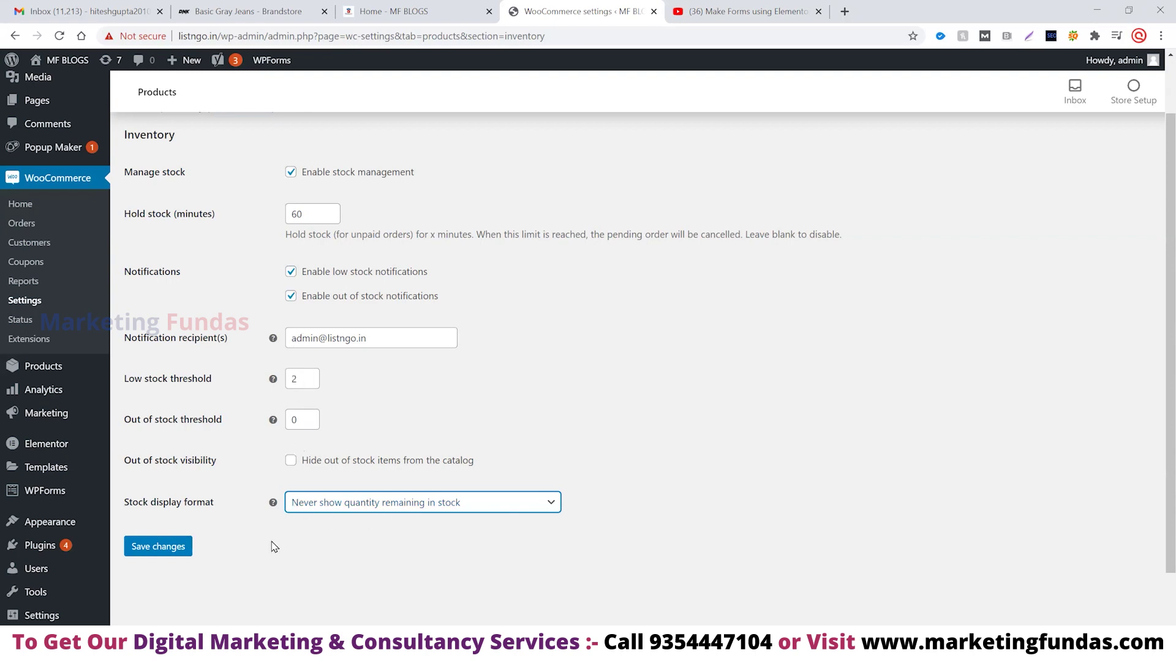
mouse_move(273, 341)
mouse_move(277, 380)
mouse_move(274, 507)
scroll(588, 450, up, 1)
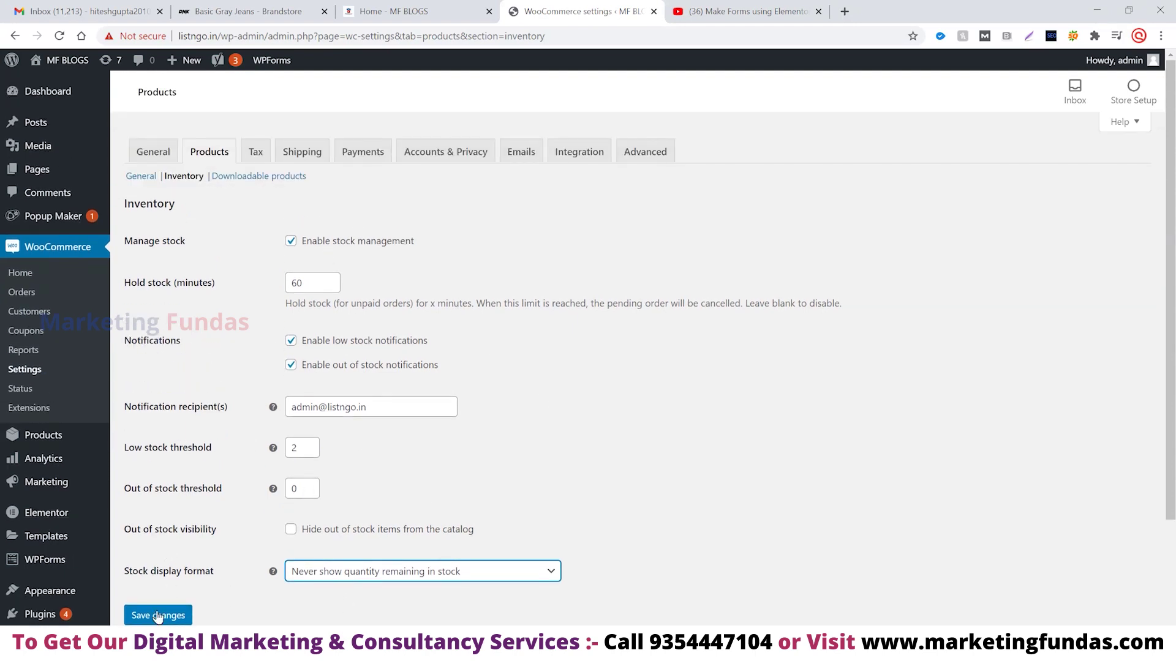
click(168, 616)
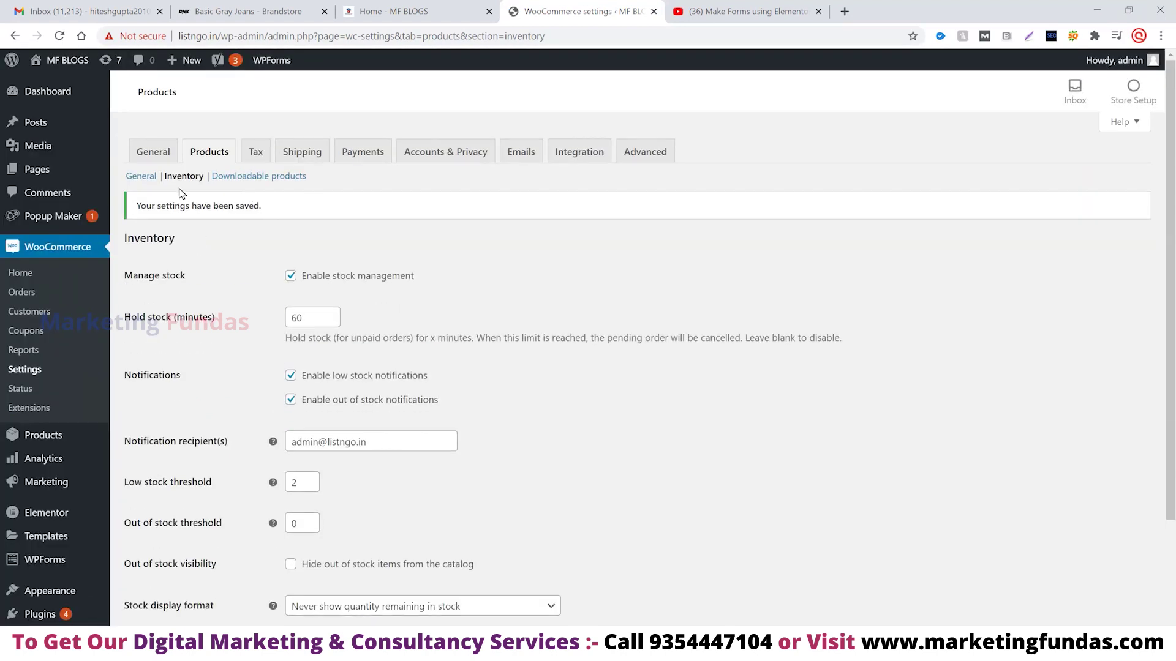
Open the downloadable products settings, keep the file download method on Force downloads, and save them
click(280, 179)
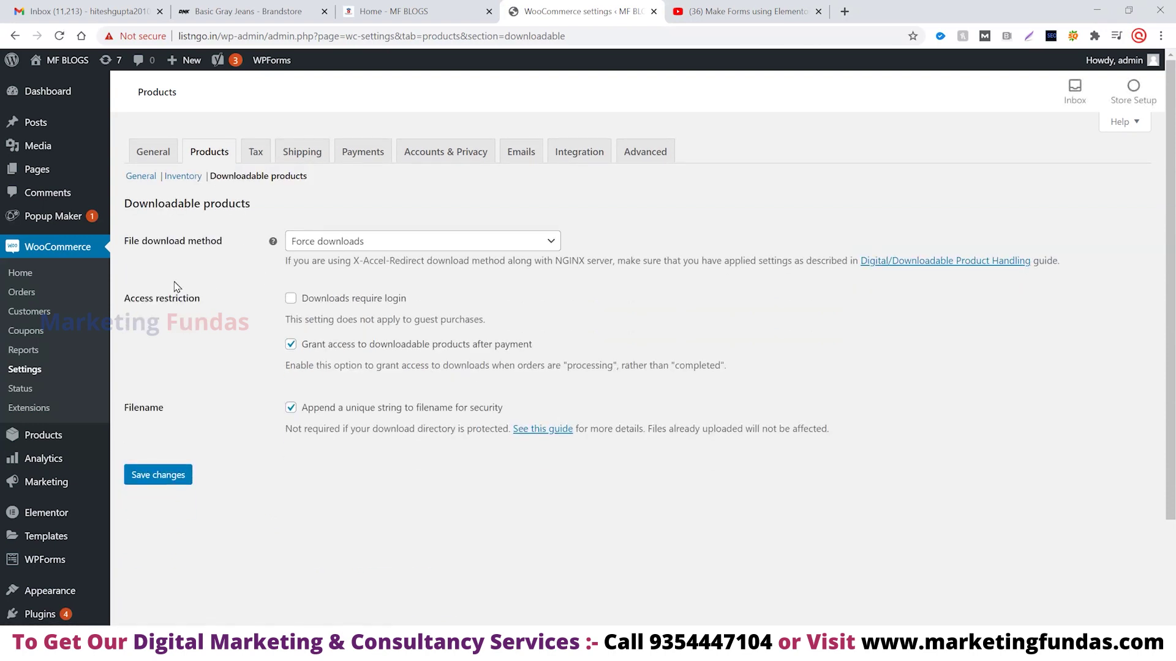
click(547, 245)
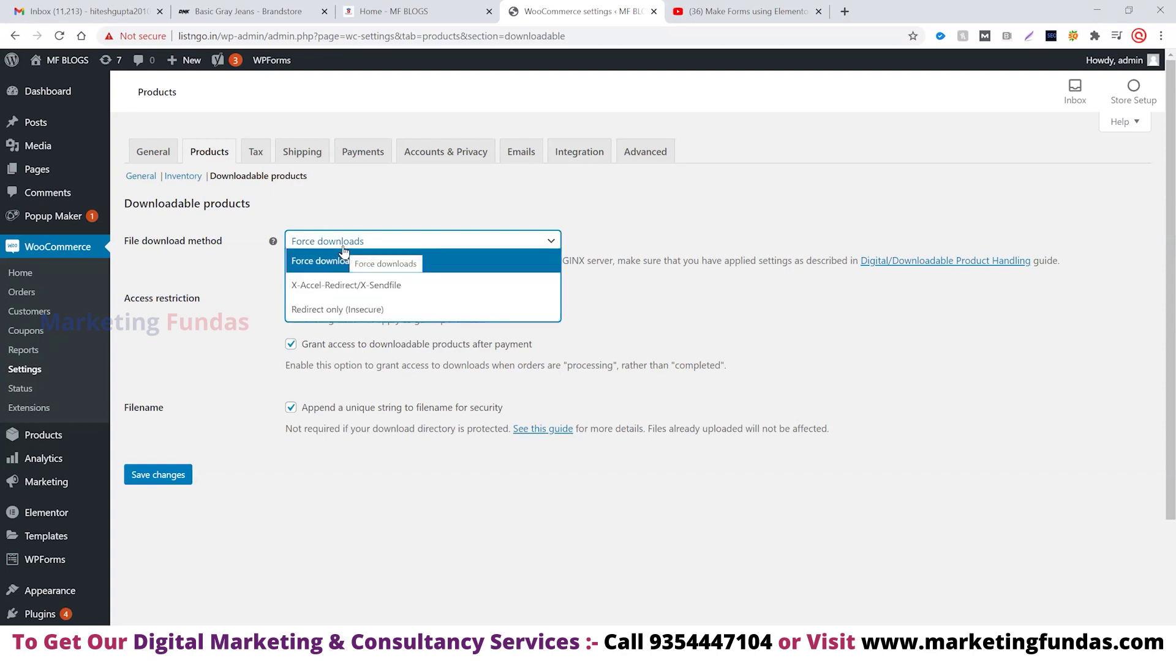
click(743, 340)
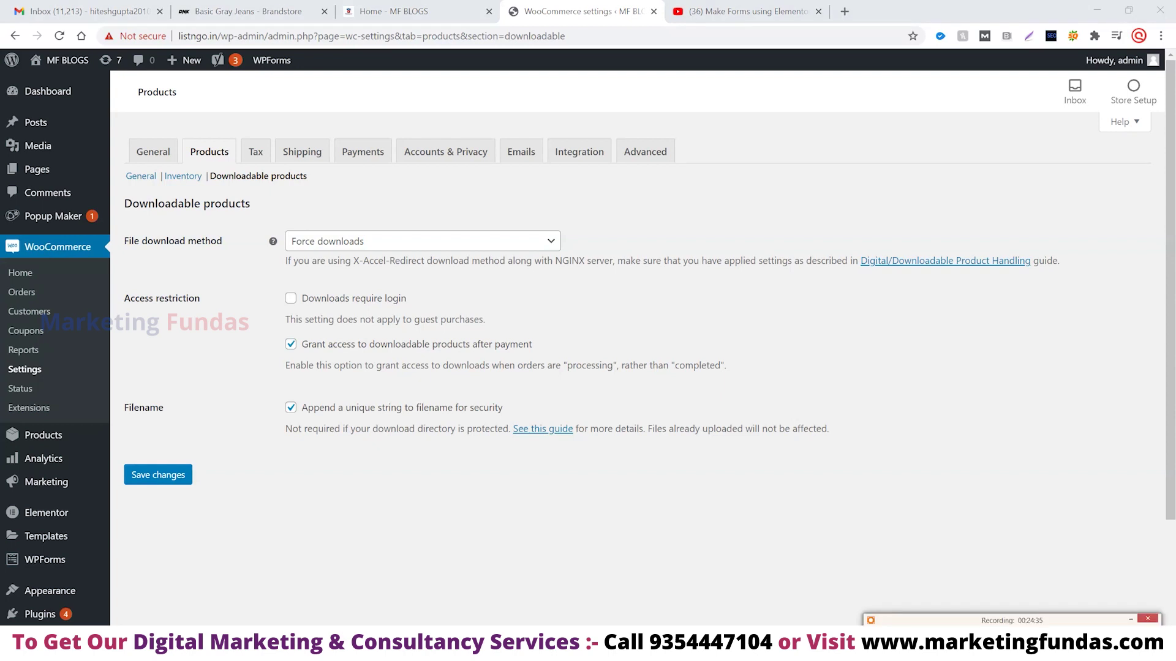
click(1131, 619)
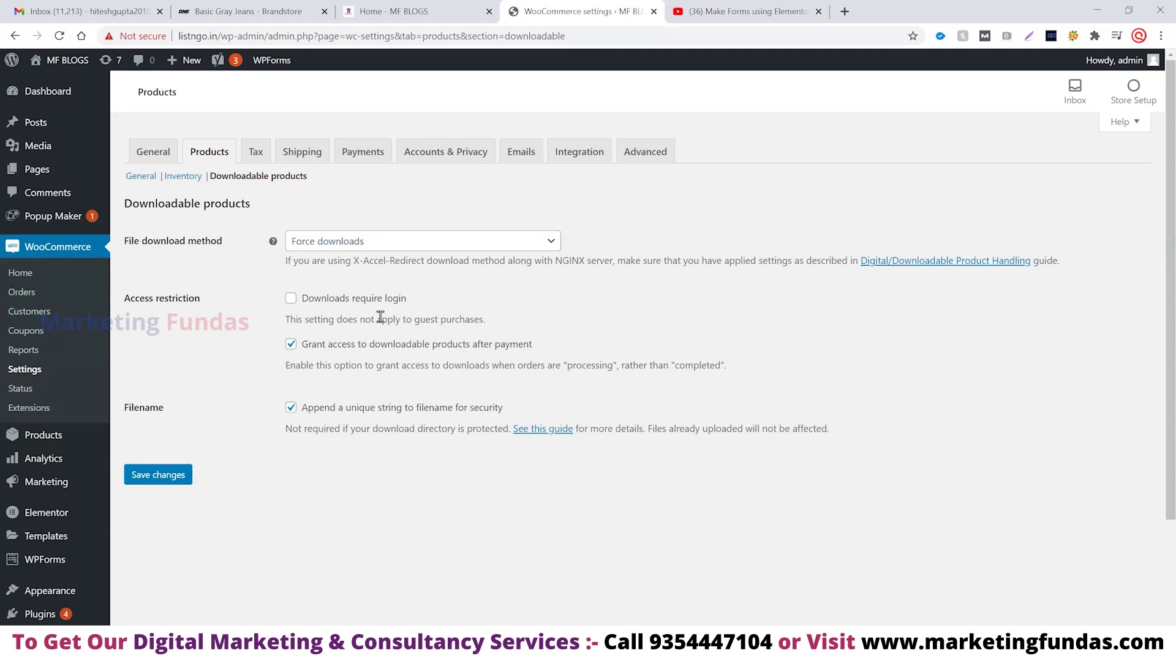
click(166, 480)
click(167, 480)
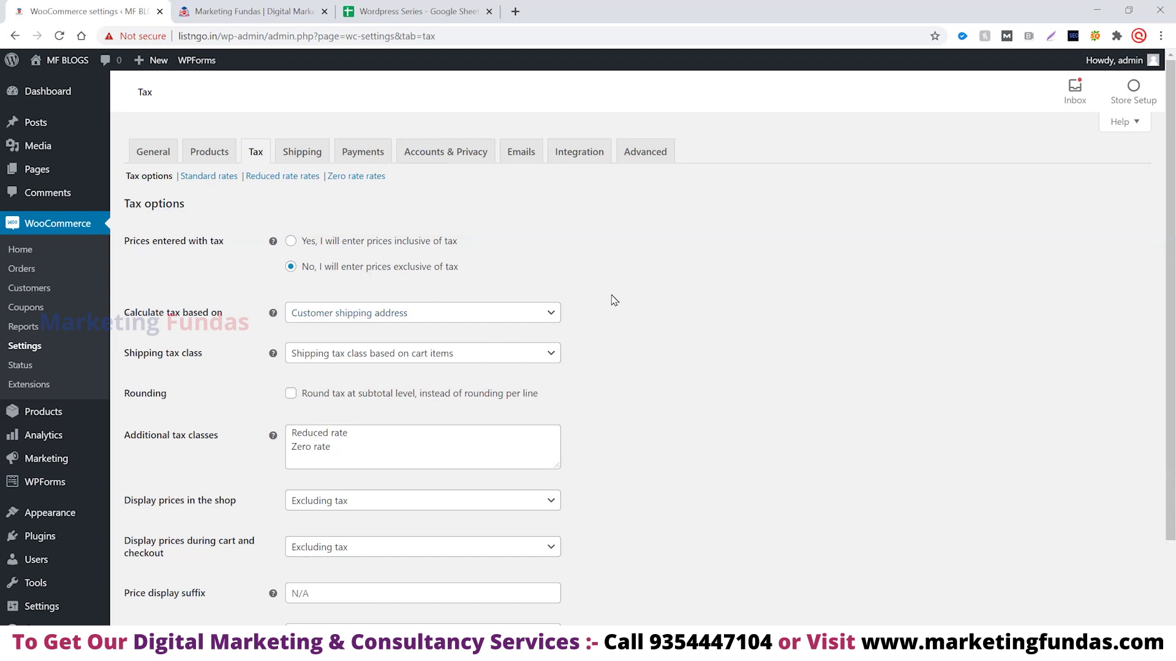
Keep tax calculated on the customer shipping address and the shipping tax class based on cart items
scroll(590, 345, down, 1)
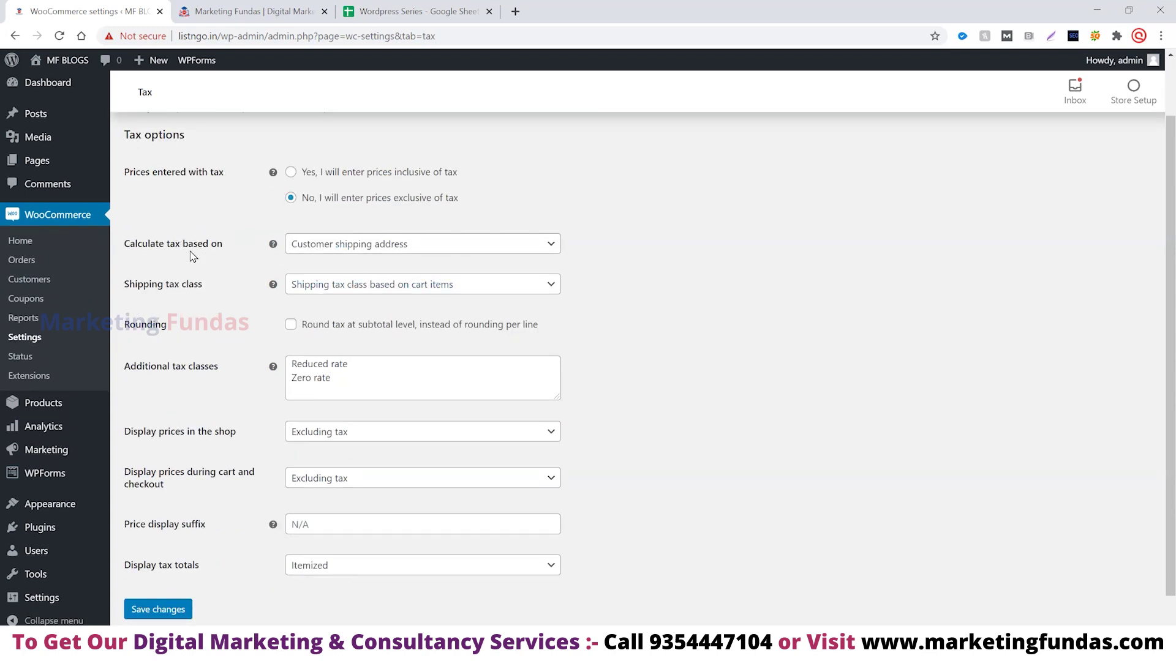
click(545, 244)
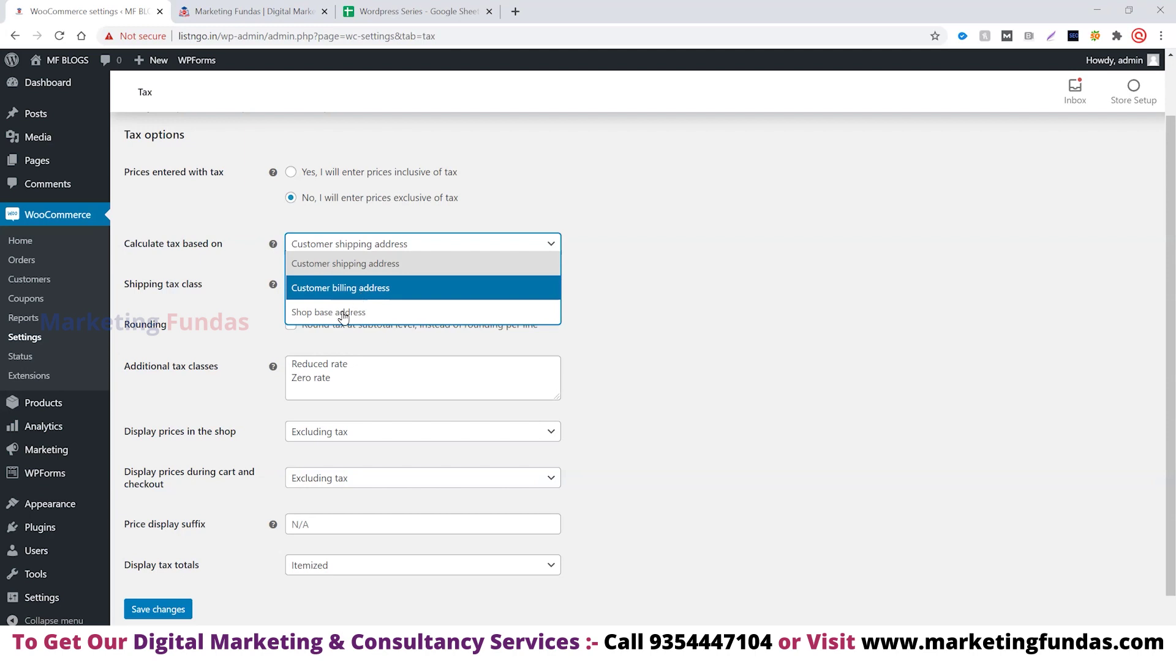
click(373, 267)
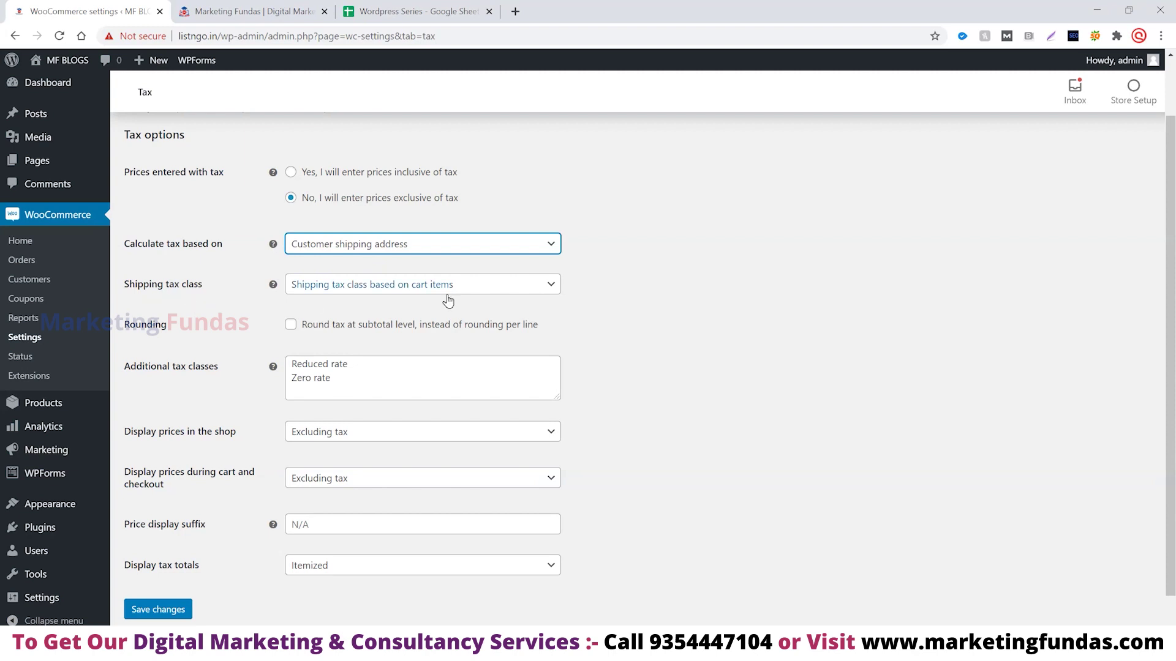
click(547, 289)
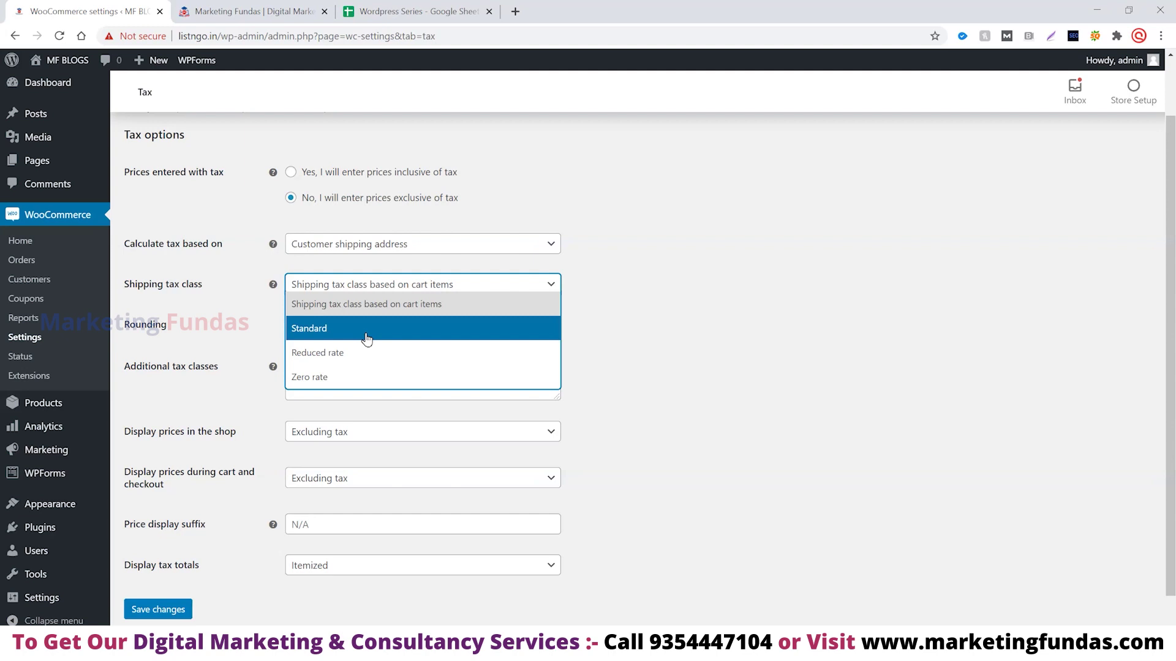
click(688, 312)
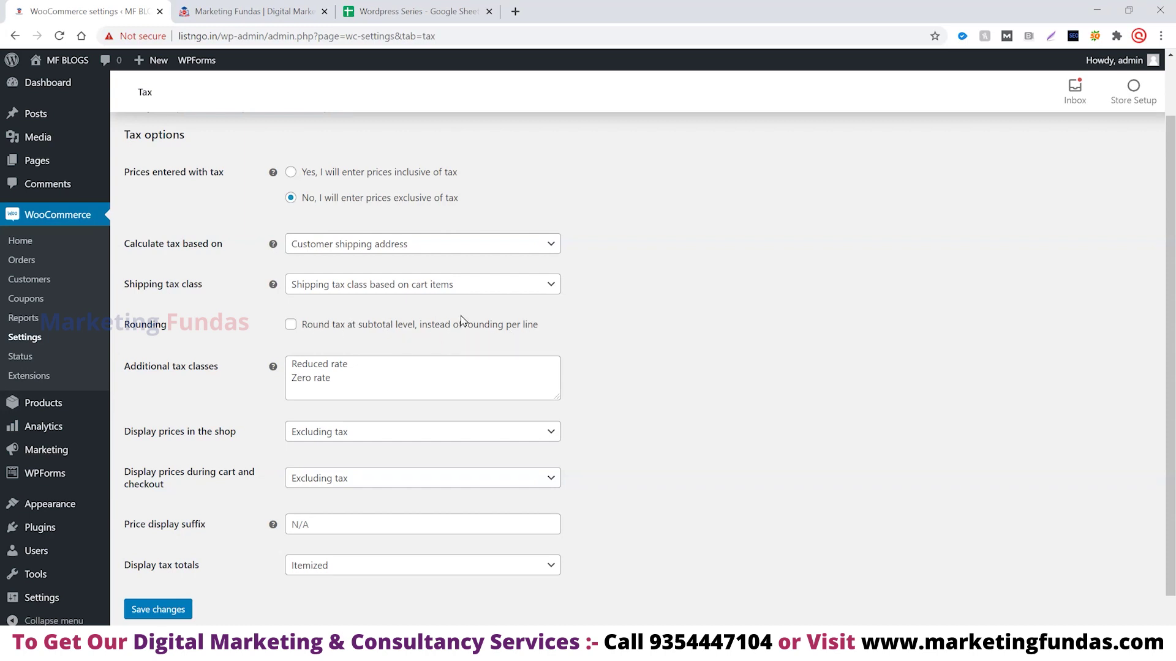
Replace the Reduced rate and Zero rate entries in the additional tax classes with "gst"
click(337, 380)
double_click(337, 380)
key(BackSpace)
key(BackSpace)
key(BackSpace)
key(BackSpace)
key(BackSpace)
key(BackSpace)
key(BackSpace)
key(BackSpace)
key(BackSpace)
key(BackSpace)
key(BackSpace)
key(BackSpace)
key(BackSpace)
key(BackSpace)
key(BackSpace)
key(BackSpace)
key(BackSpace)
key(BackSpace)
key(BackSpace)
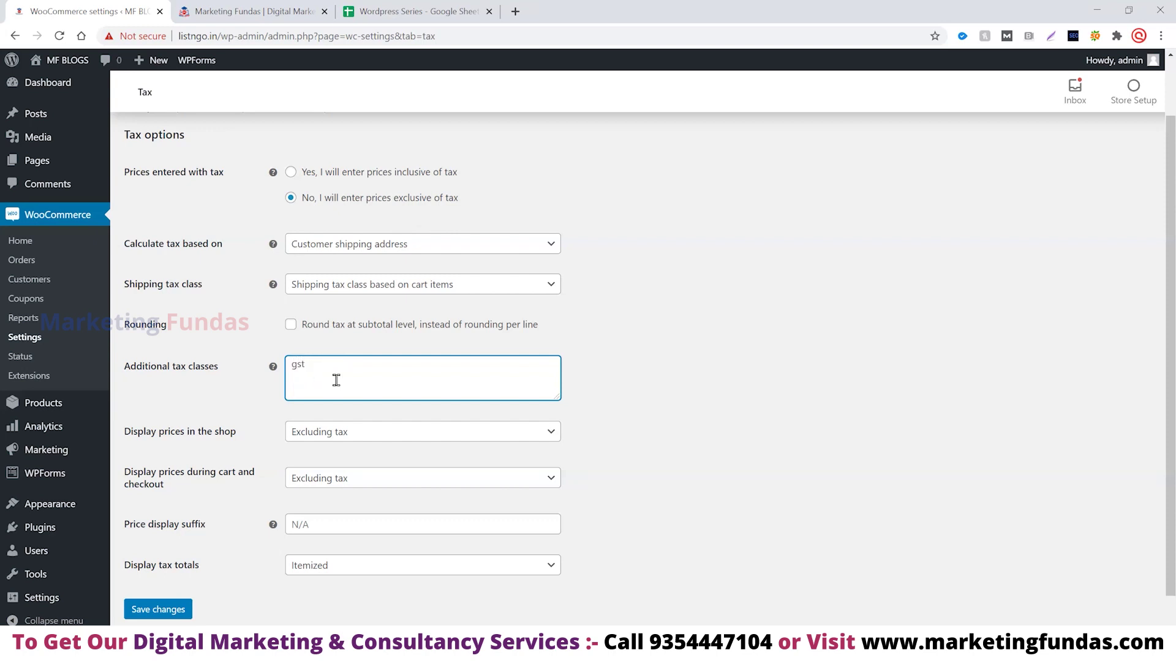
Keep prices displayed excluding tax both in the shop and during cart and checkout
click(554, 438)
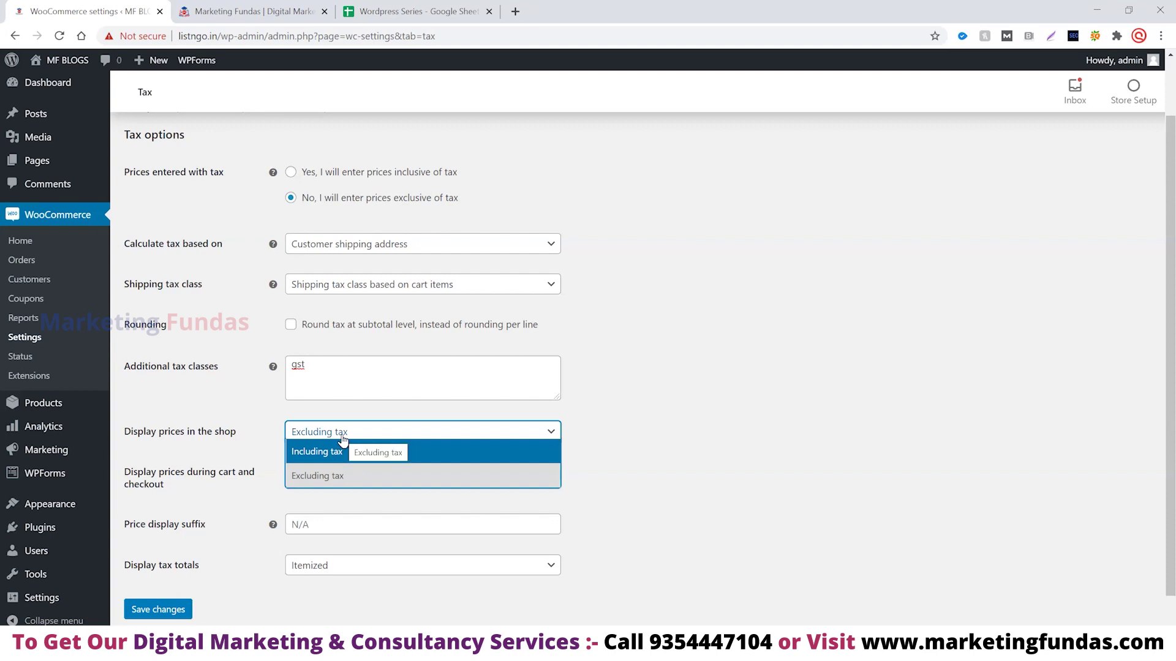
click(341, 437)
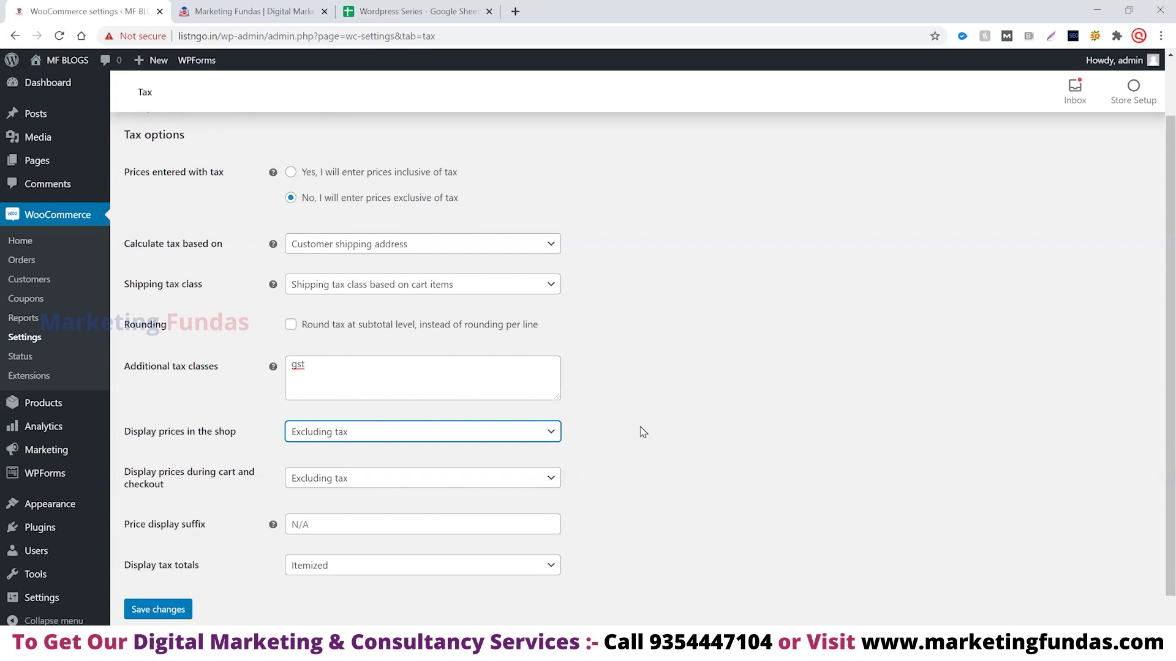
scroll(638, 433, down, 1)
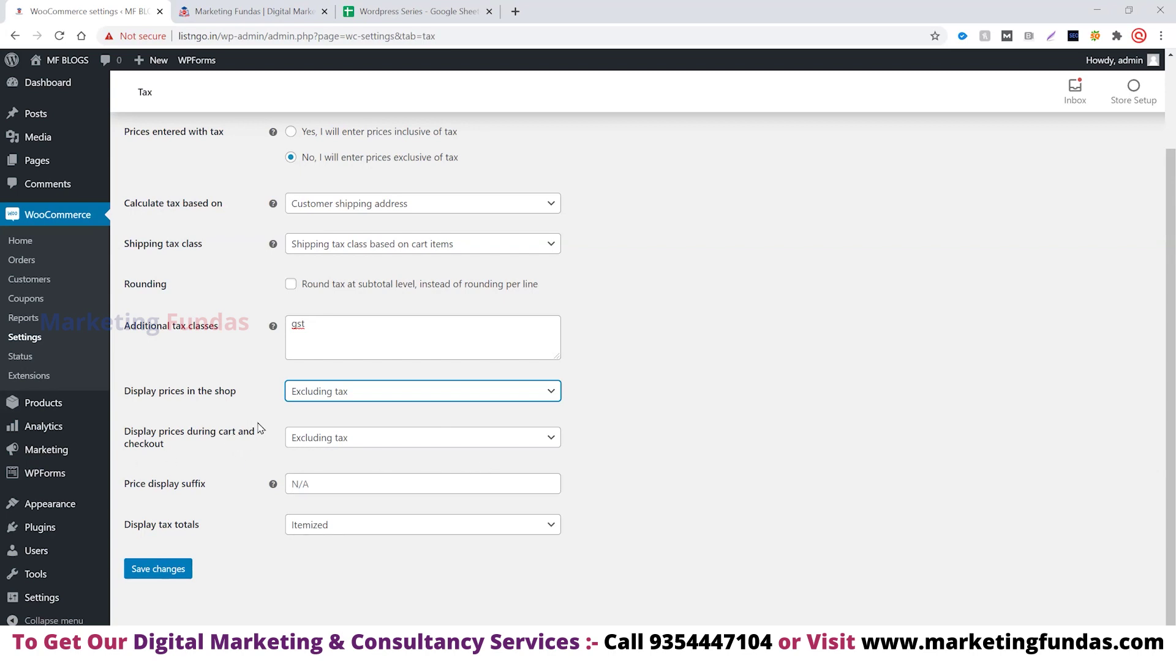
click(540, 443)
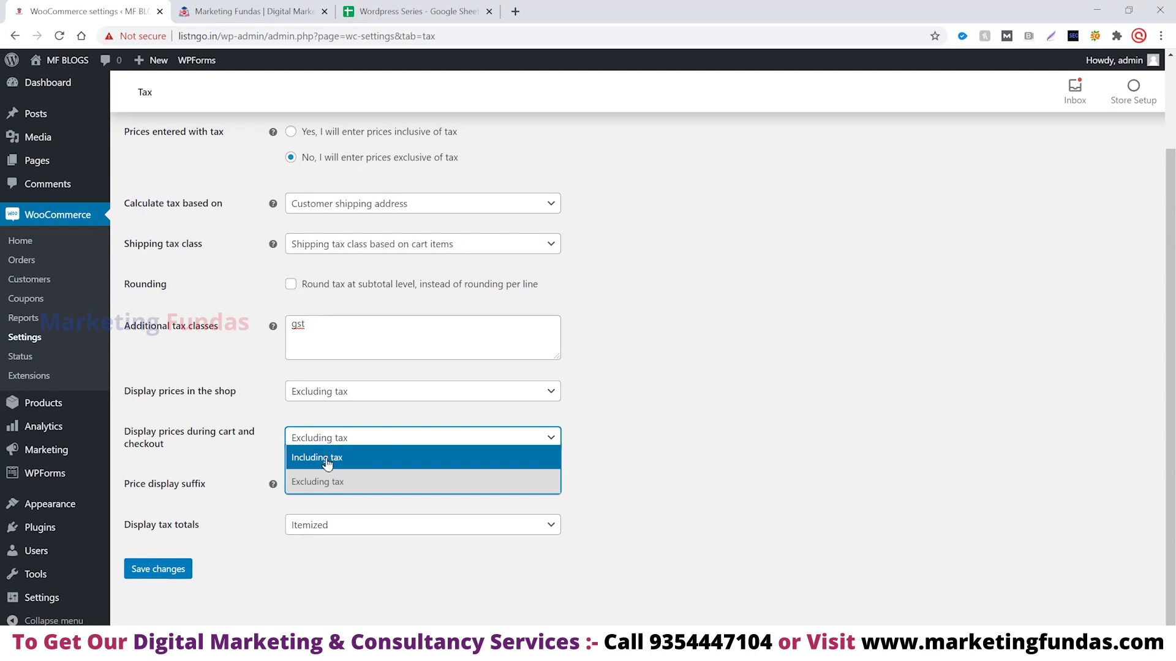
click(327, 483)
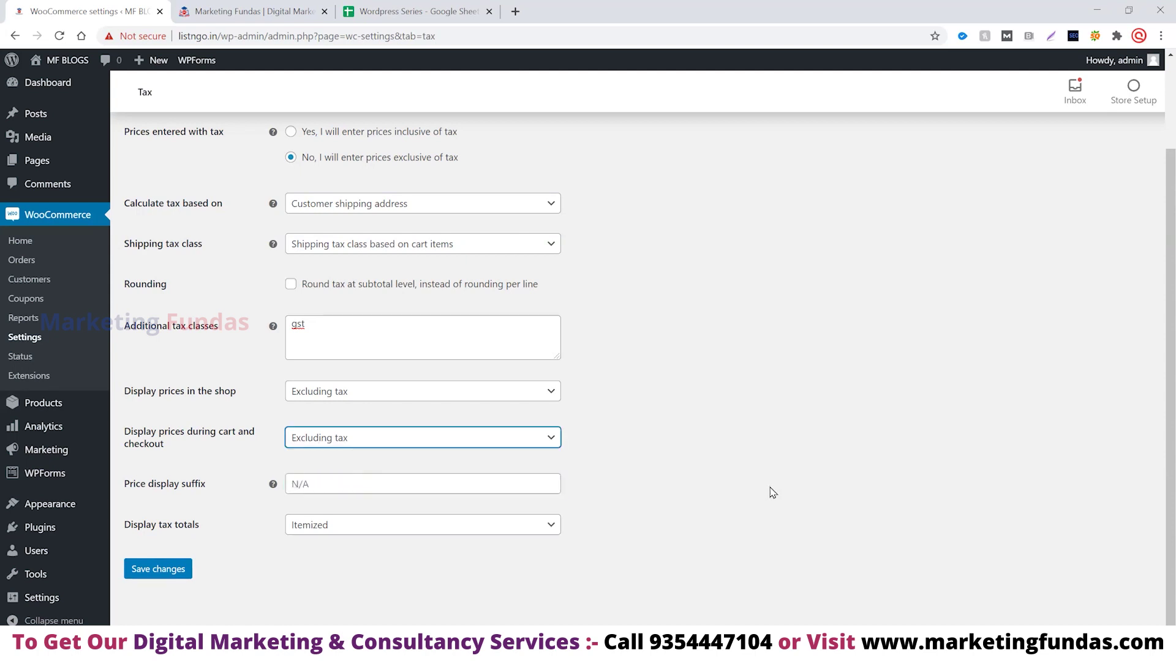
Leave the price display suffix empty, keep tax totals itemized, and save the tax options
click(390, 473)
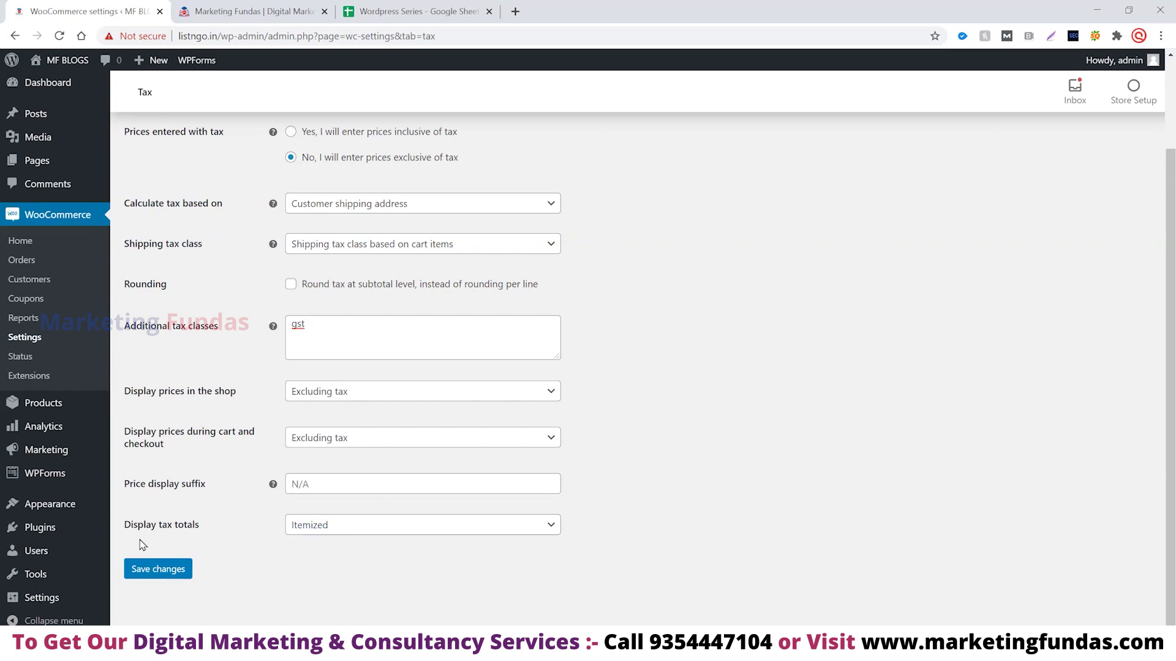
click(552, 530)
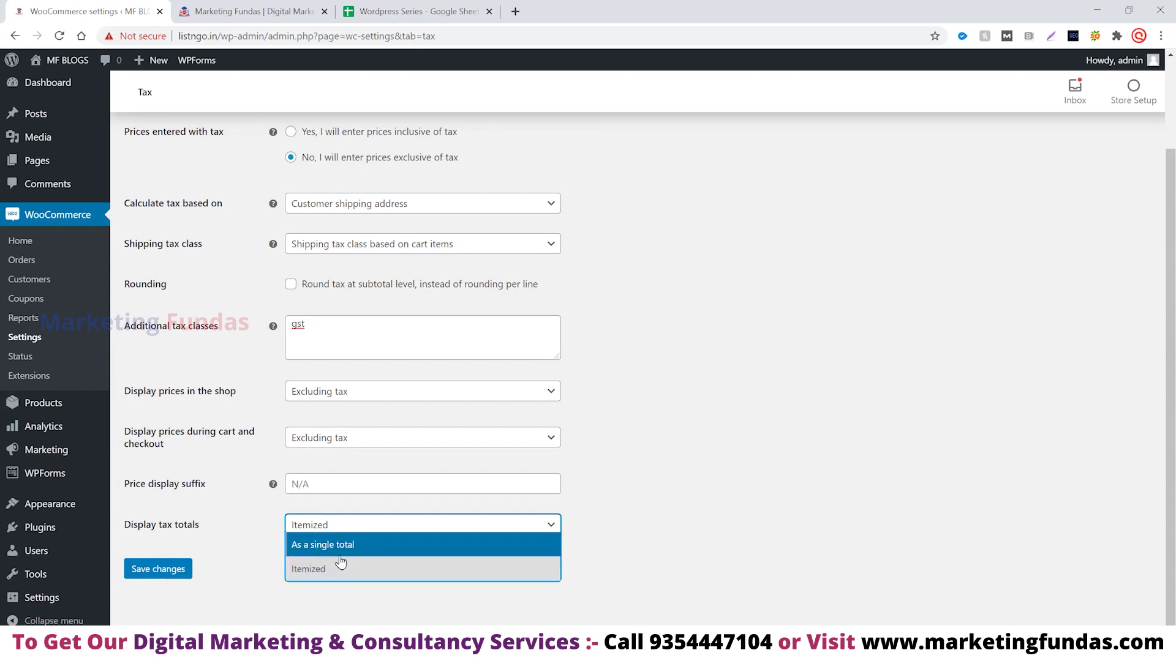
click(653, 522)
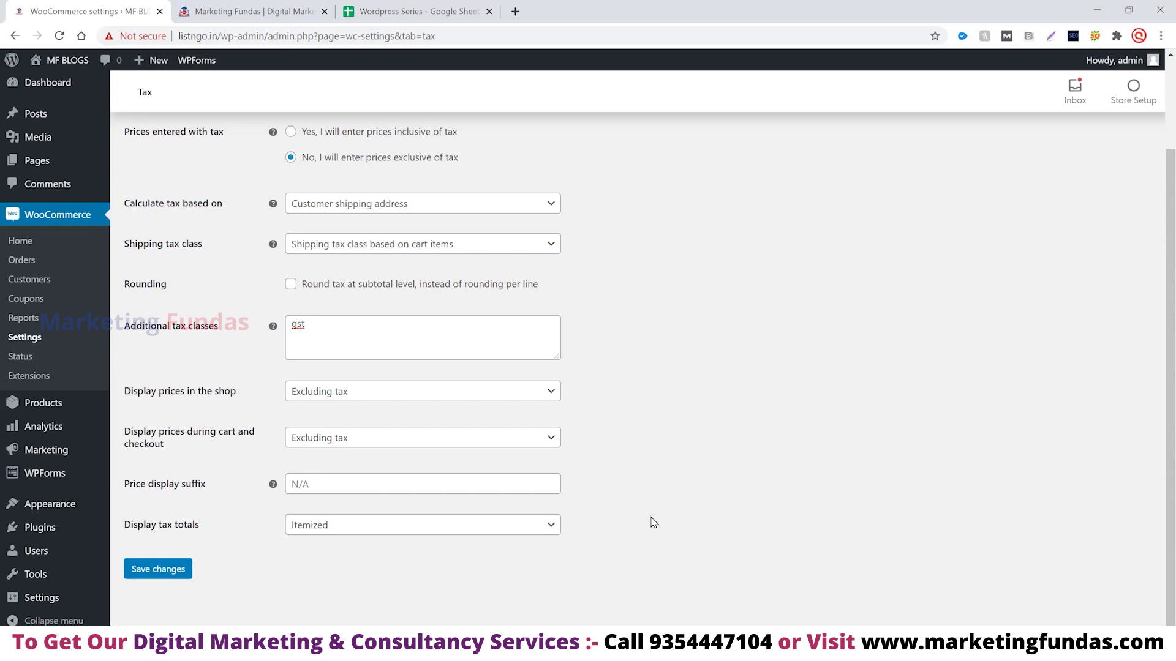
click(167, 581)
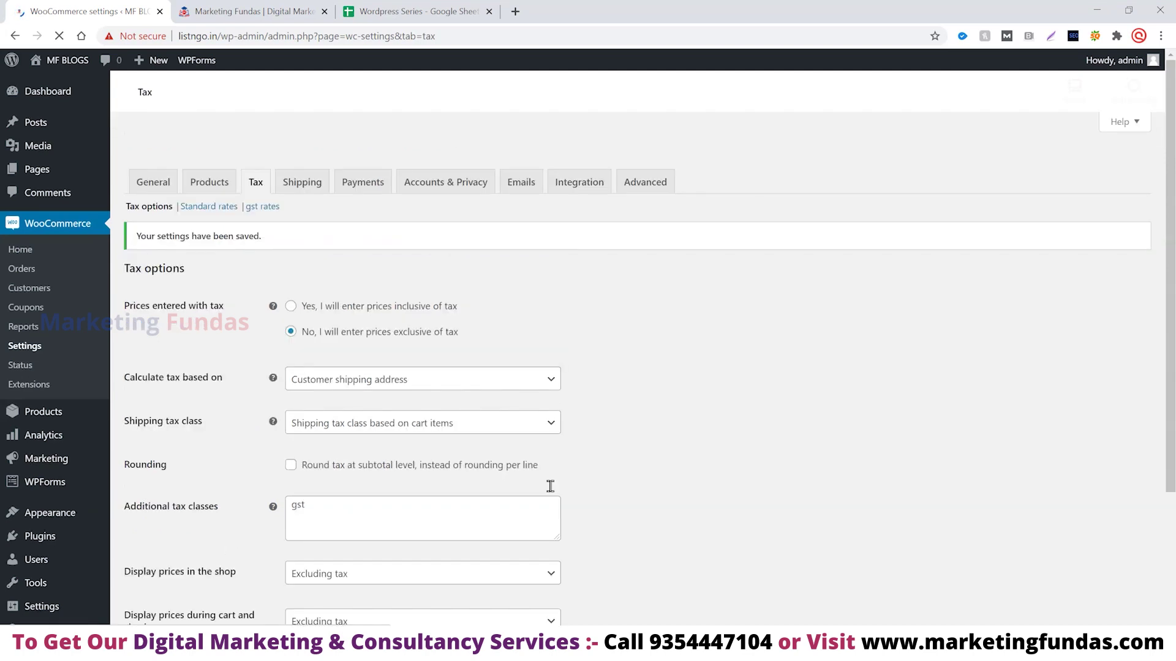
Check the shipping tax class choices for the gst class without changing the selection
scroll(612, 428, down, 1)
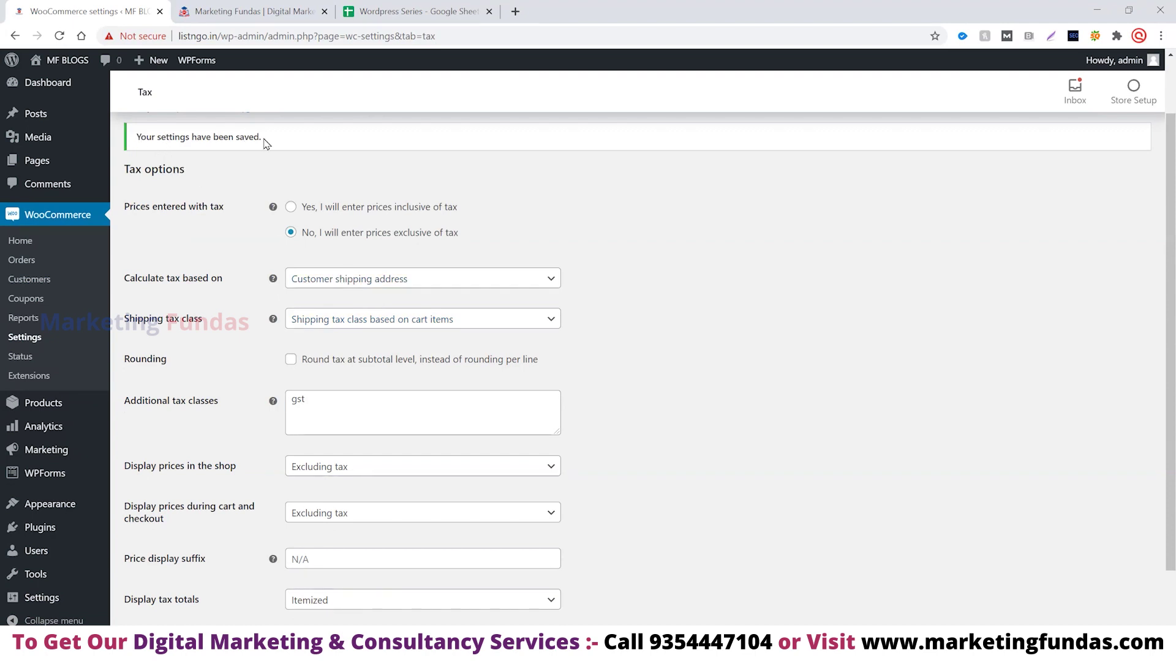
scroll(374, 212, up, 1)
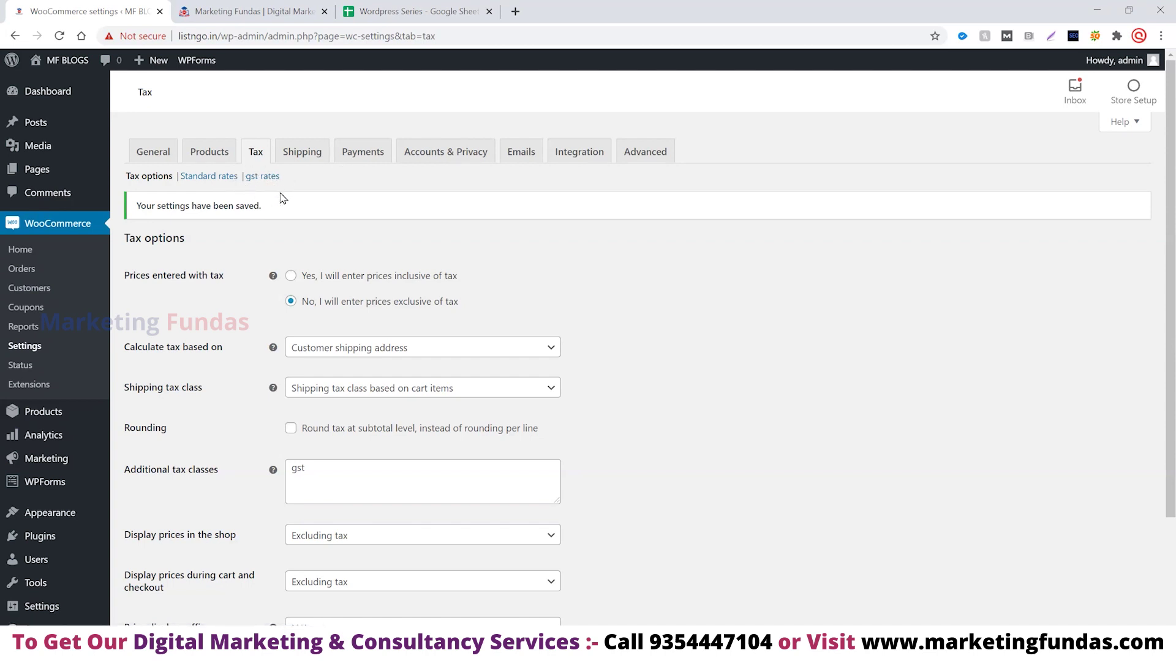
click(551, 392)
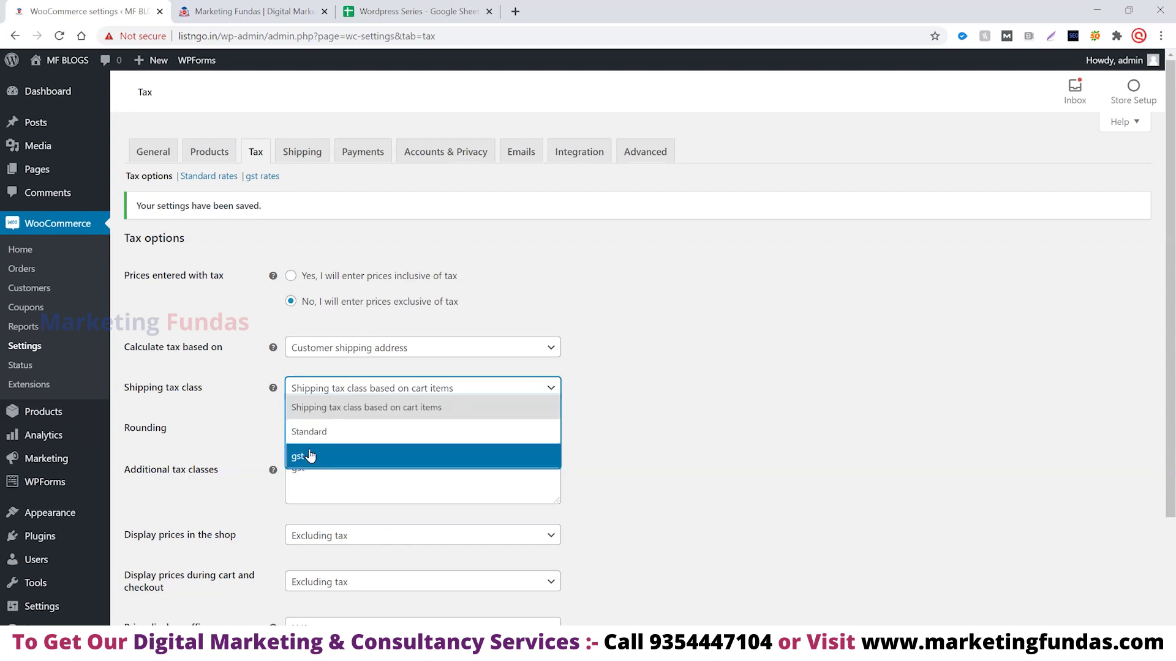
click(674, 446)
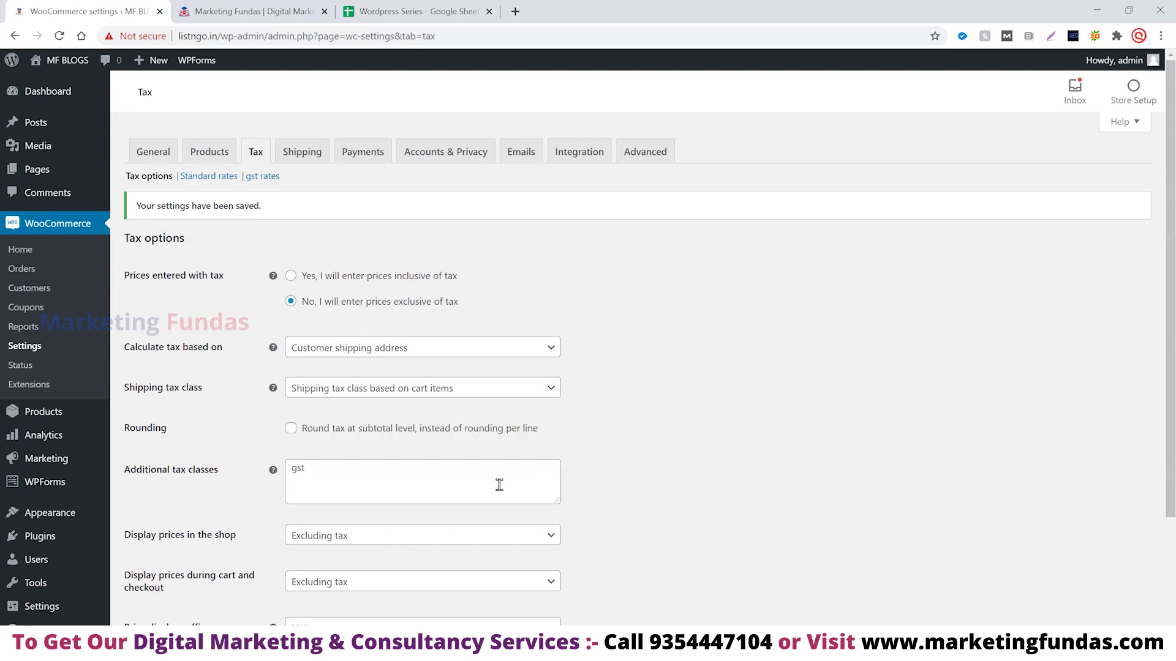
Open the gst tax rates and insert a row with India as the country and Delhi as the state
scroll(493, 477, down, 3)
click(271, 178)
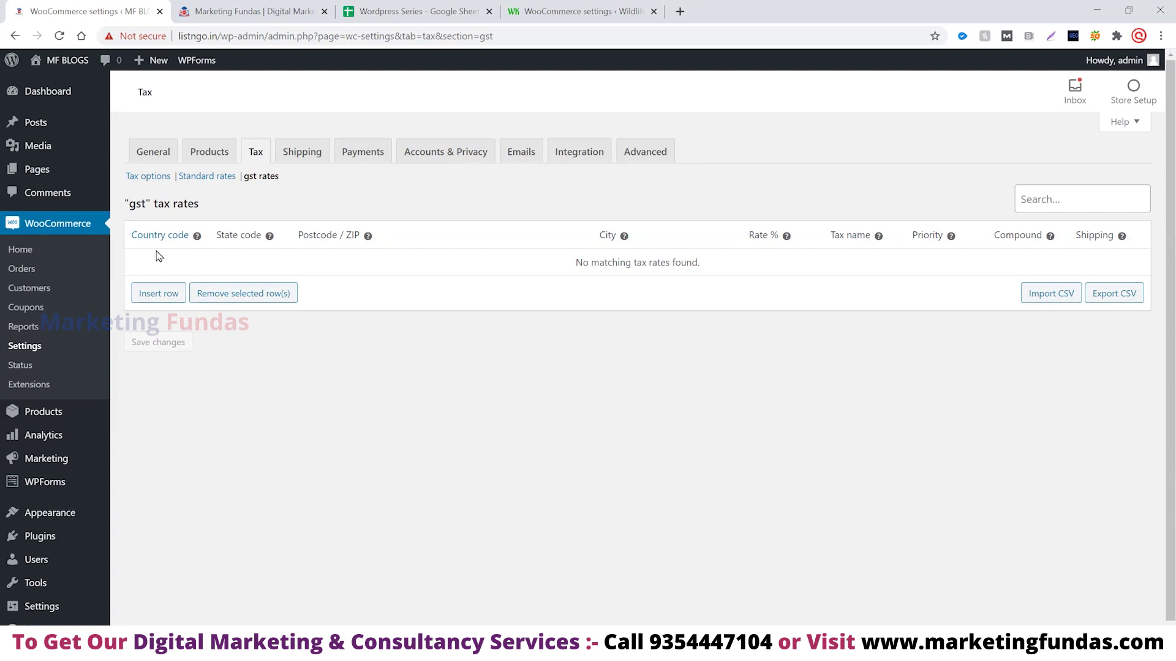
click(171, 300)
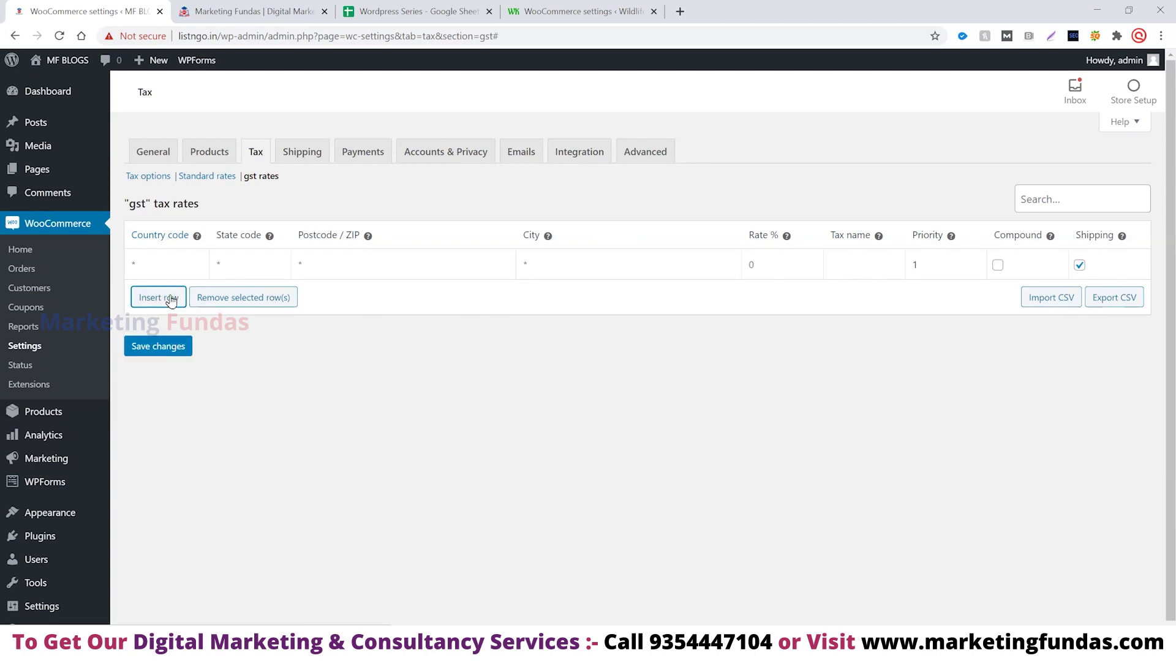
click(153, 257)
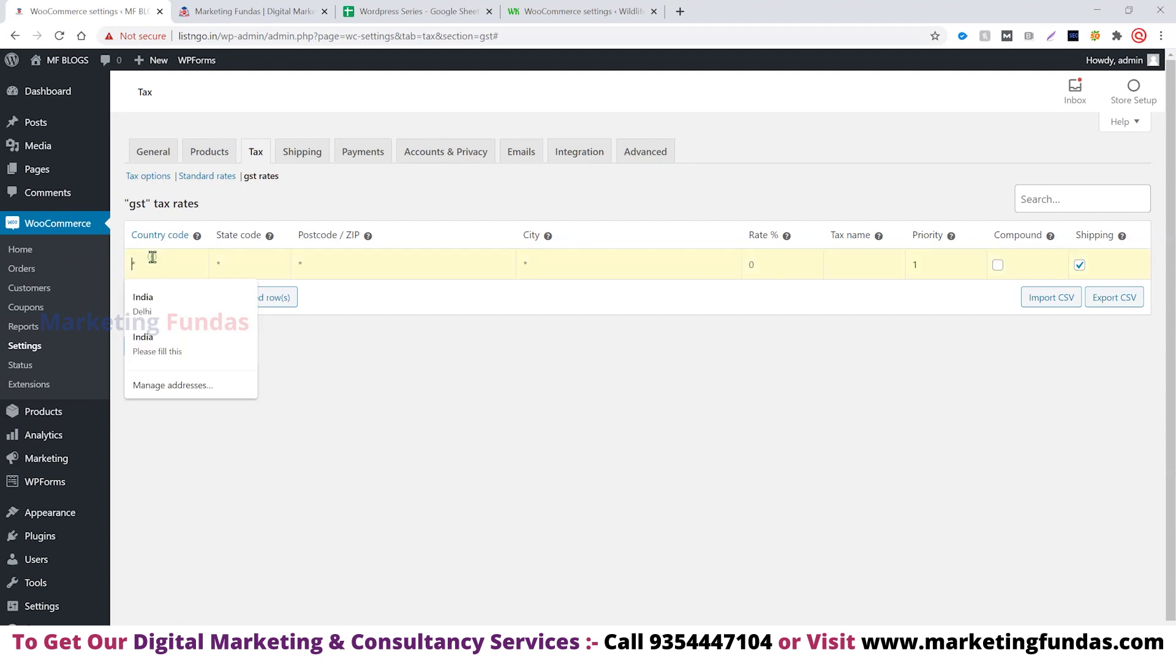
click(168, 304)
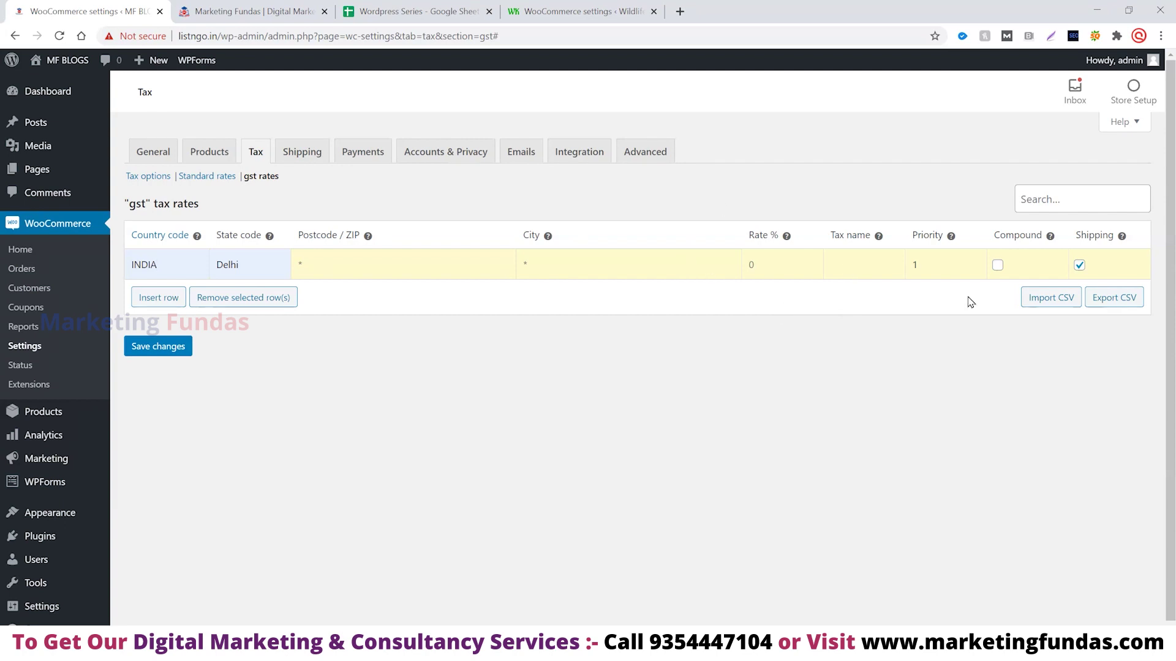
Switch to the Wildlifekart store to examine its GST tax rates as a reference, and return to the MF BLOGS settings
click(531, 19)
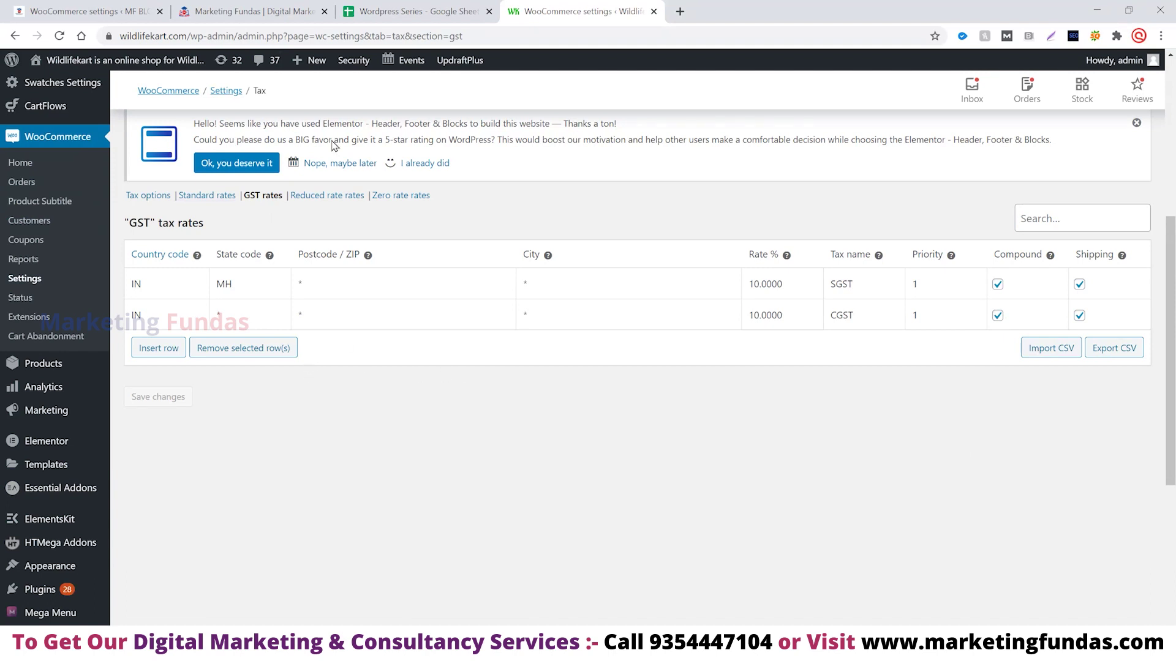
click(422, 14)
click(530, 18)
mouse_move(220, 622)
click(96, 8)
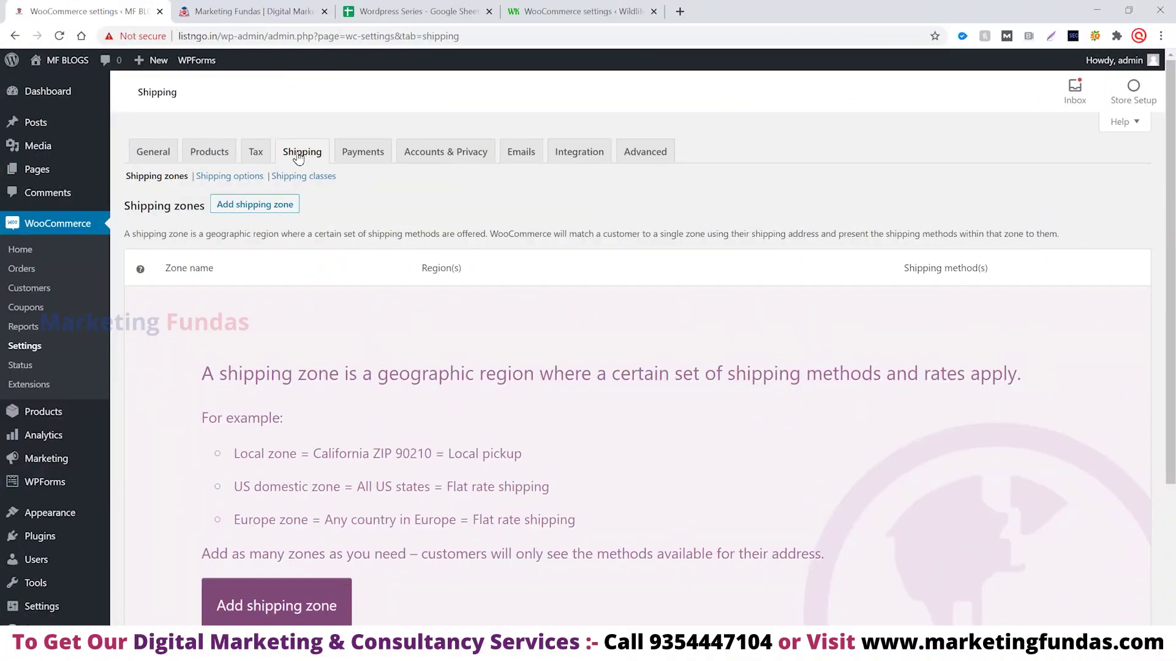
Add a shipping zone named "North India" in the shipping settings
click(233, 213)
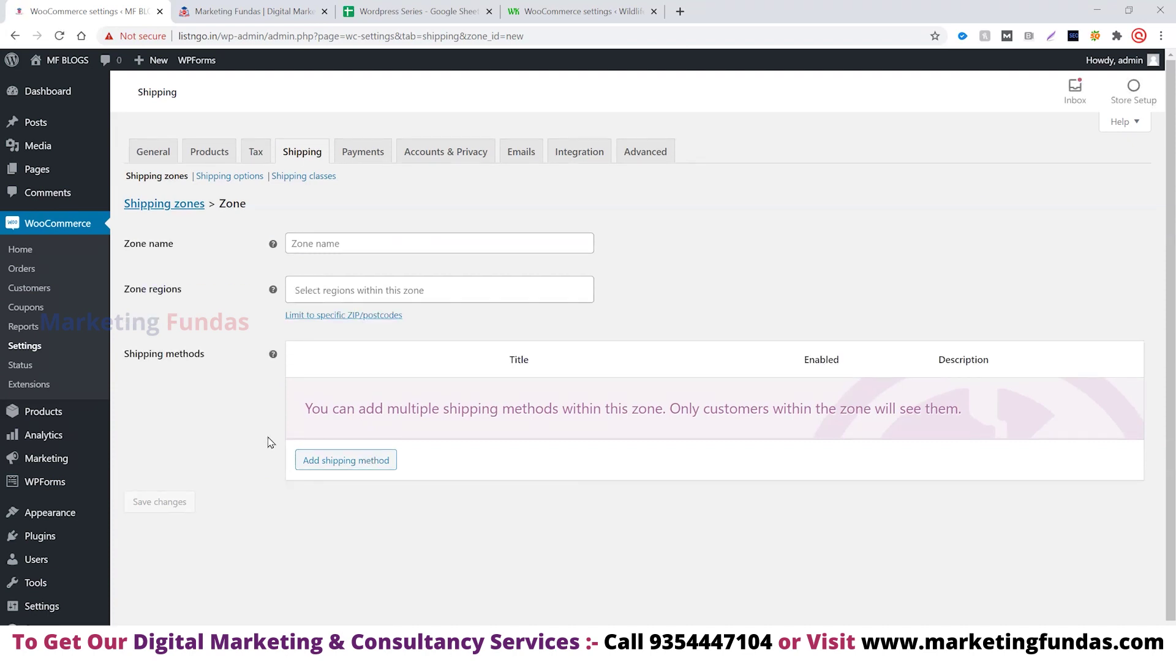
click(306, 246)
click(314, 276)
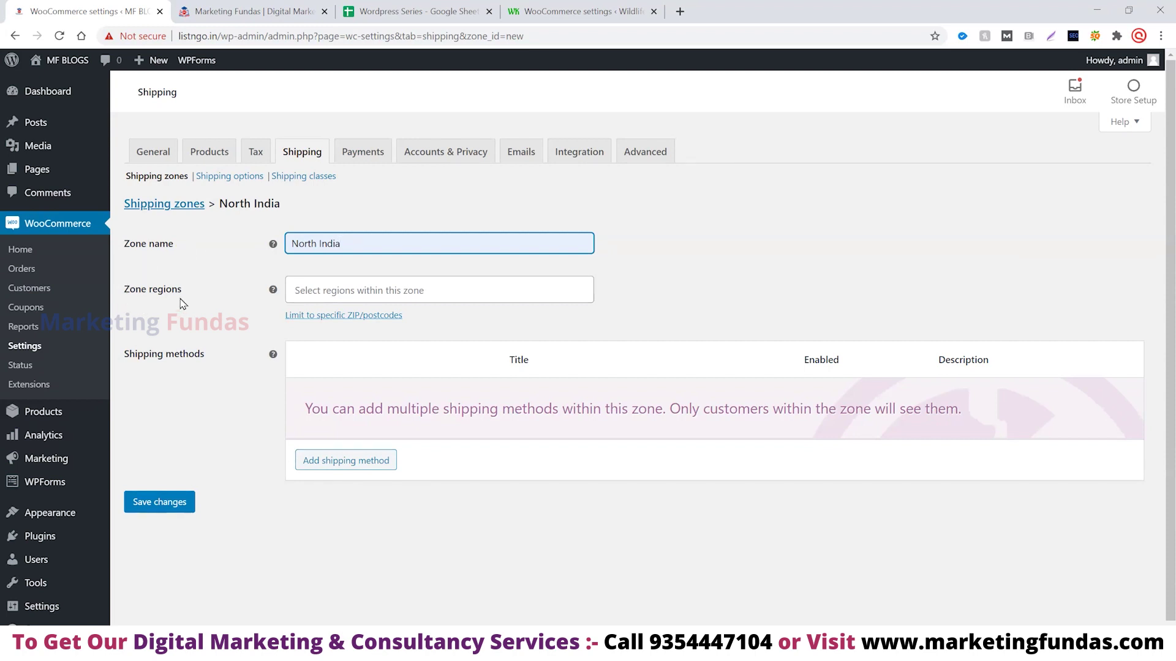
Add Delhi, Uttarakhand and Punjab in India as the regions of the North India zone
click(351, 296)
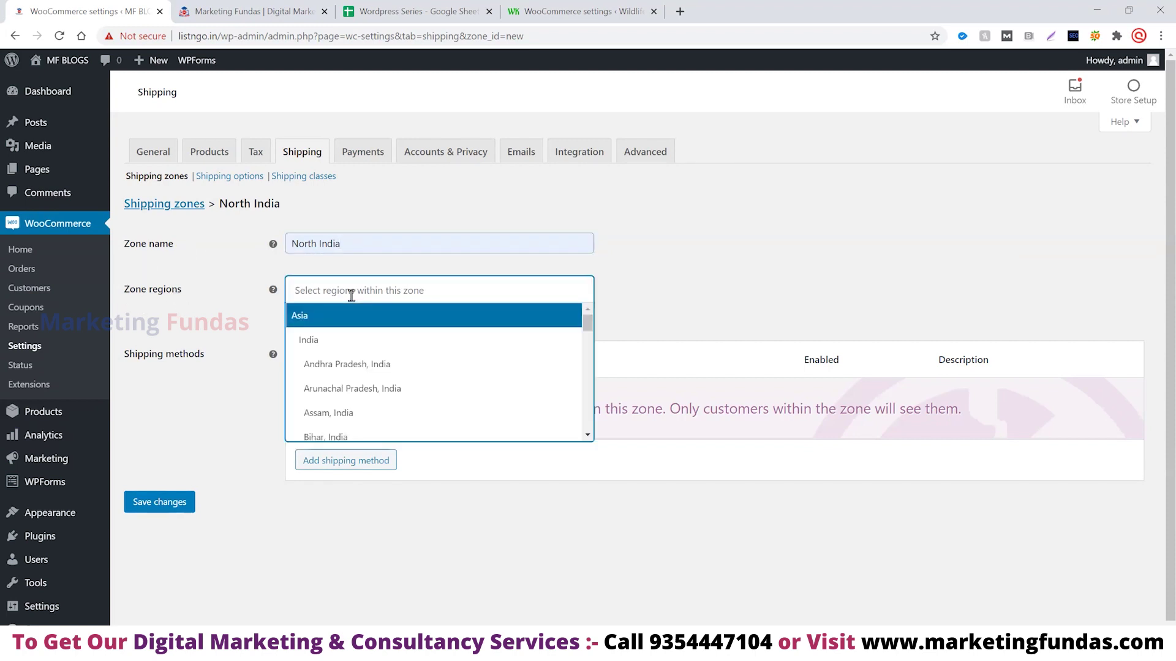
text(delho)
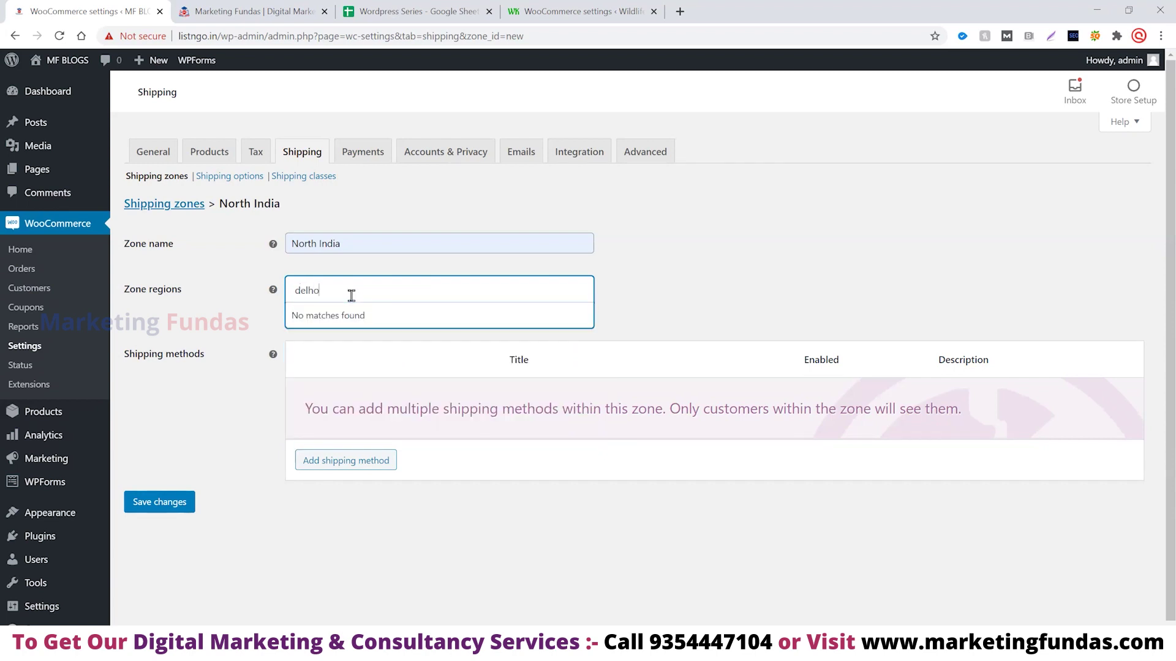
key(BackSpace)
text(i)
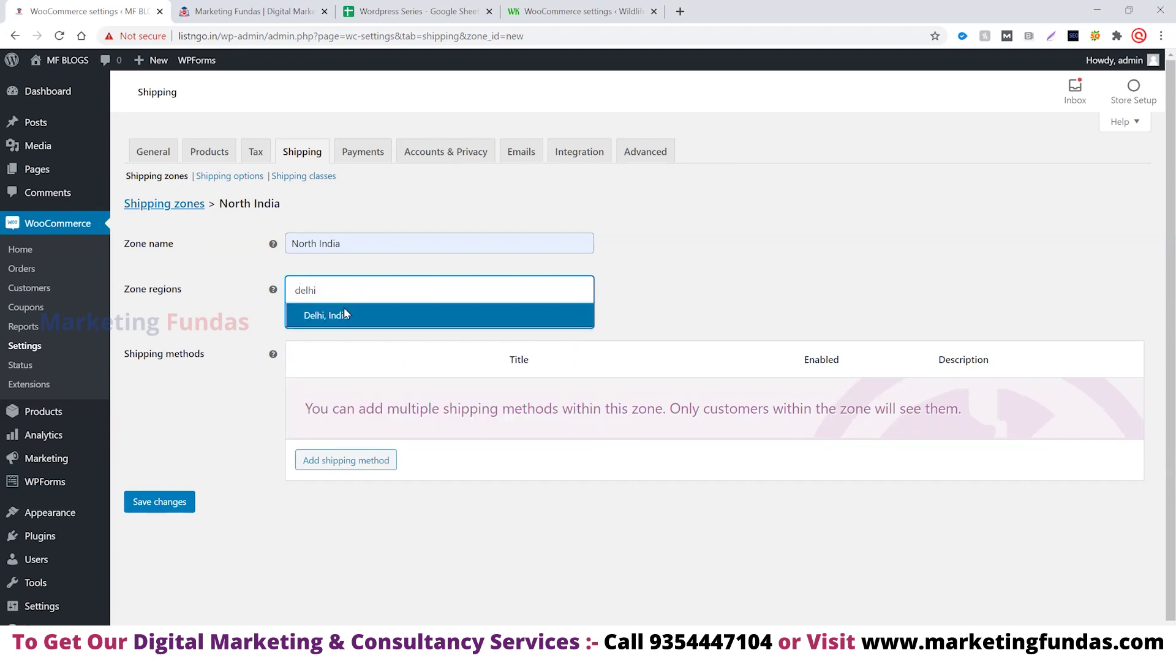
click(344, 313)
click(379, 287)
text(ut)
click(361, 316)
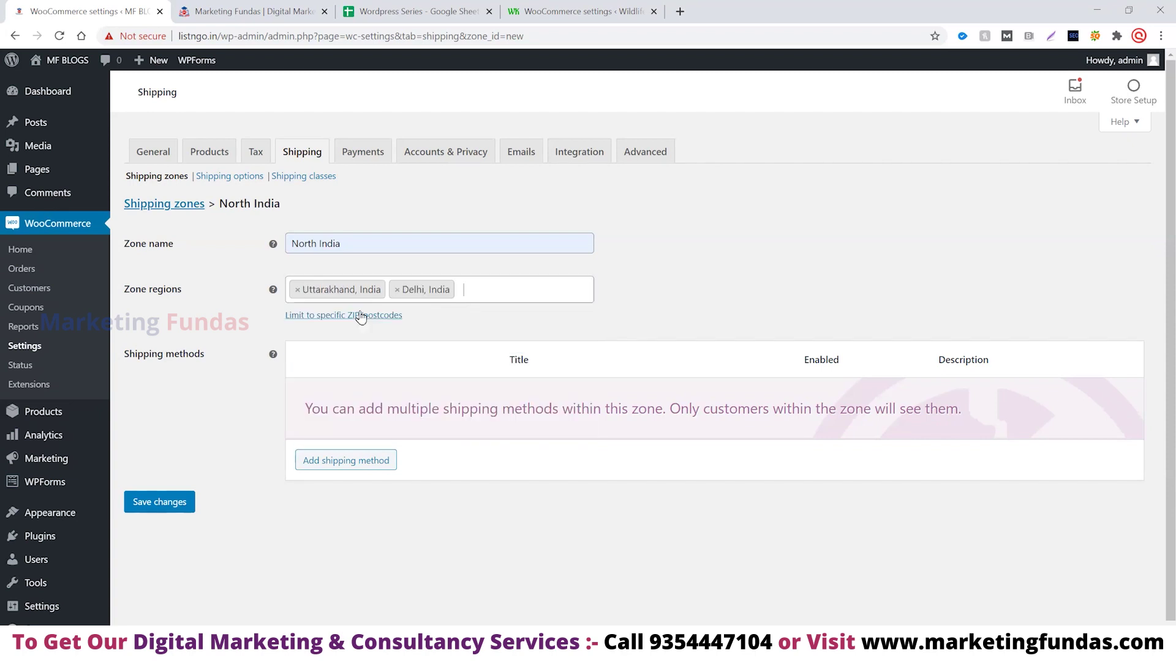
click(446, 296)
text(punj)
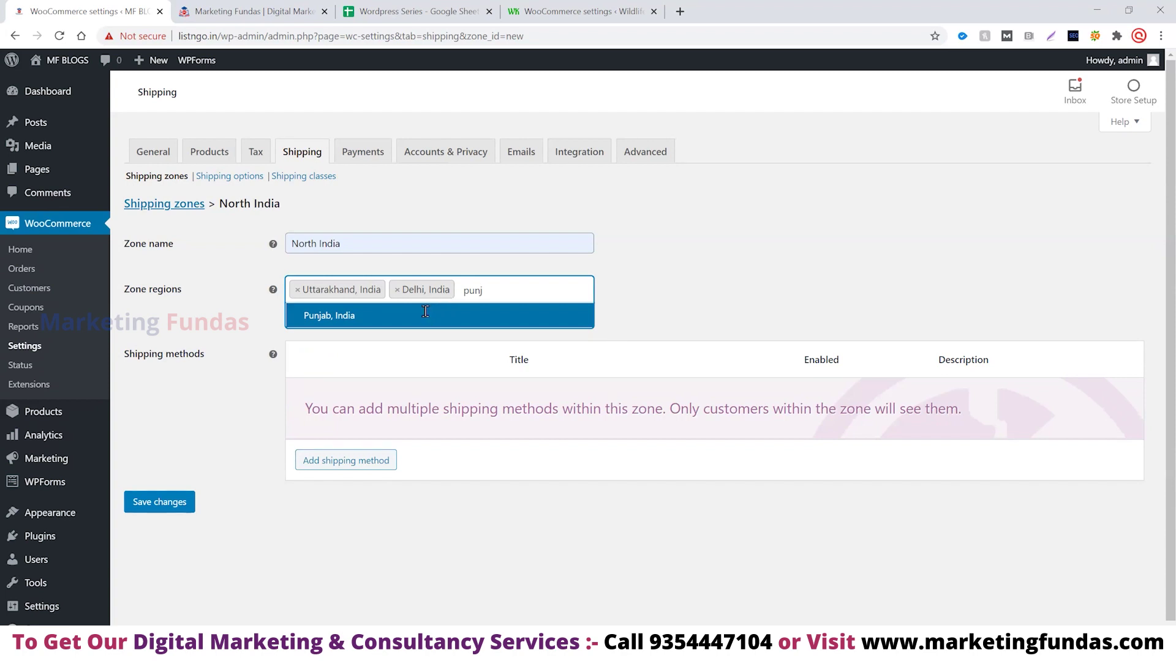
click(425, 312)
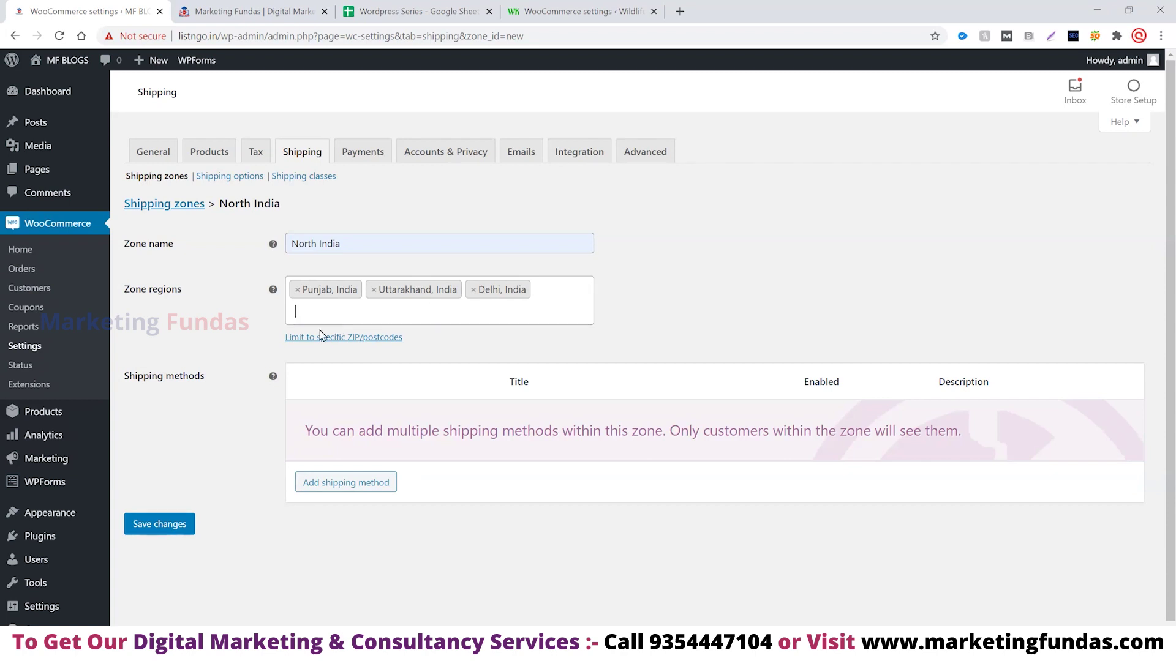
Show the option that limits the North India zone to specific ZIP/postcodes, leaving the postcode list empty
click(352, 344)
click(352, 339)
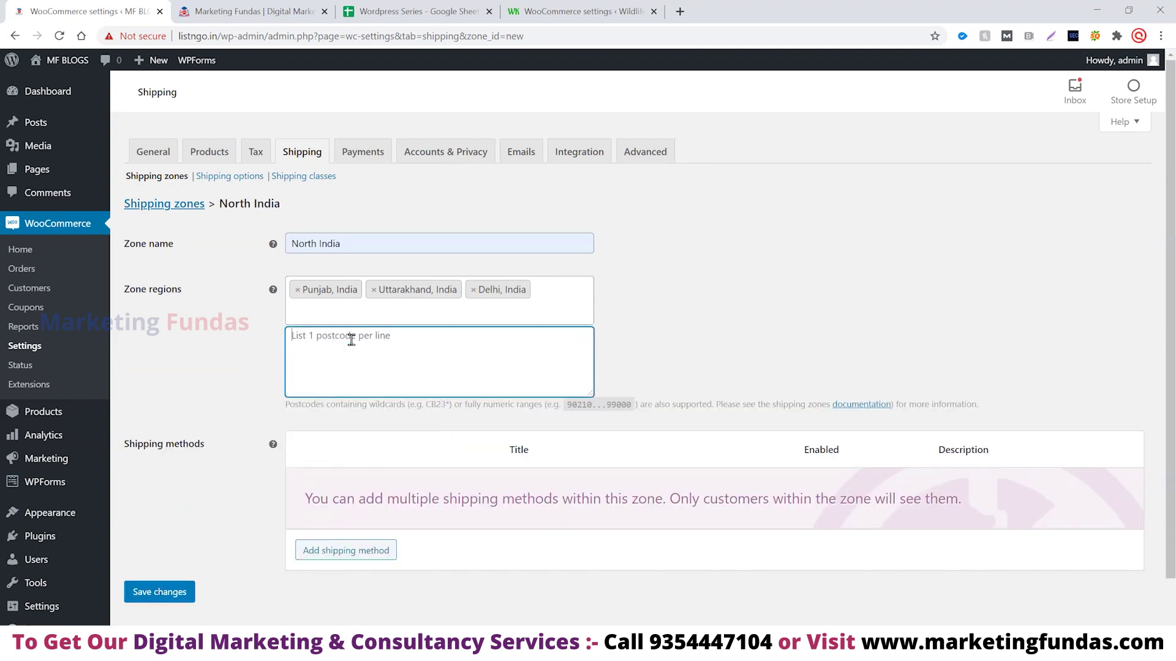
scroll(366, 420, down, 1)
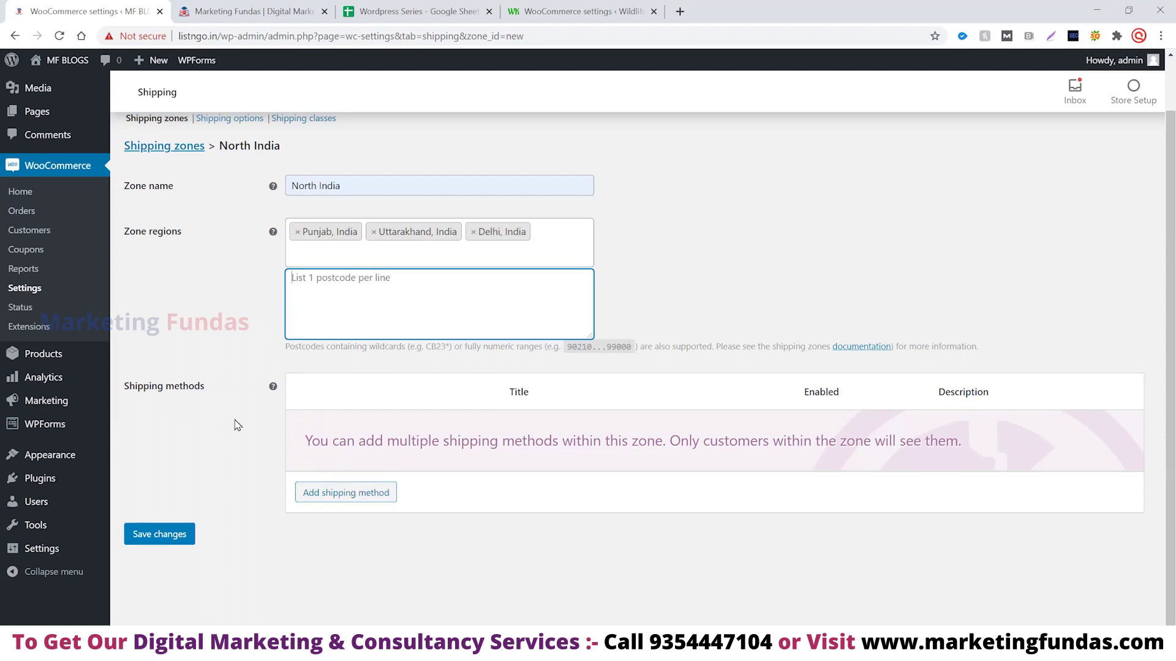
Add a Flat rate shipping method to the North India zone
click(367, 495)
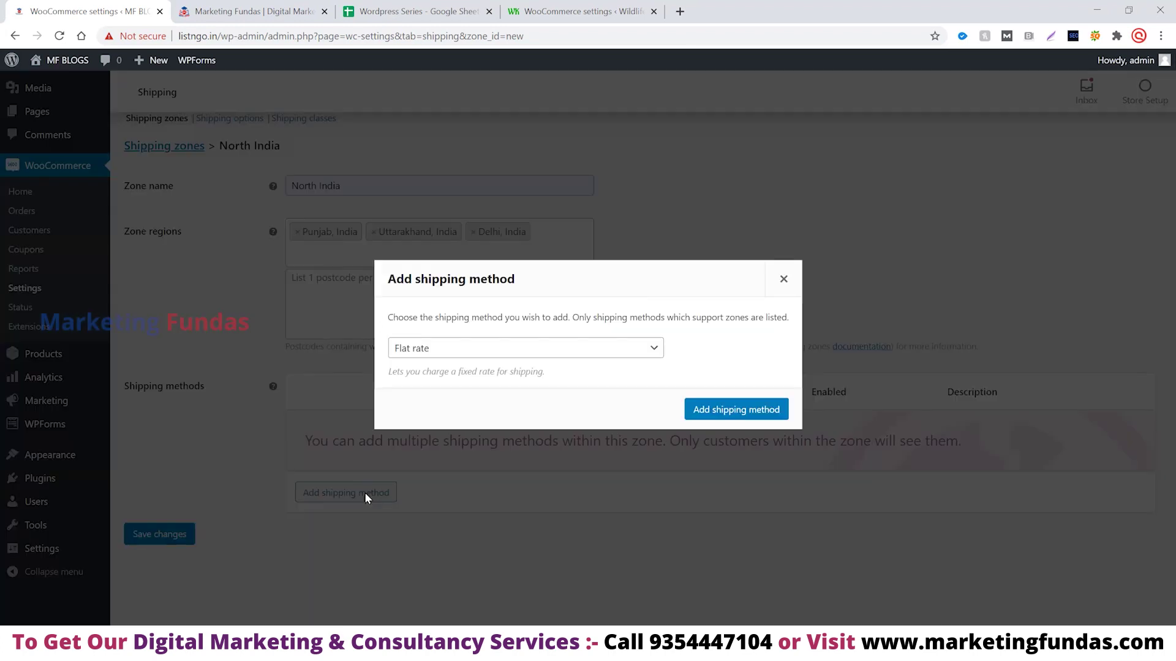
click(451, 355)
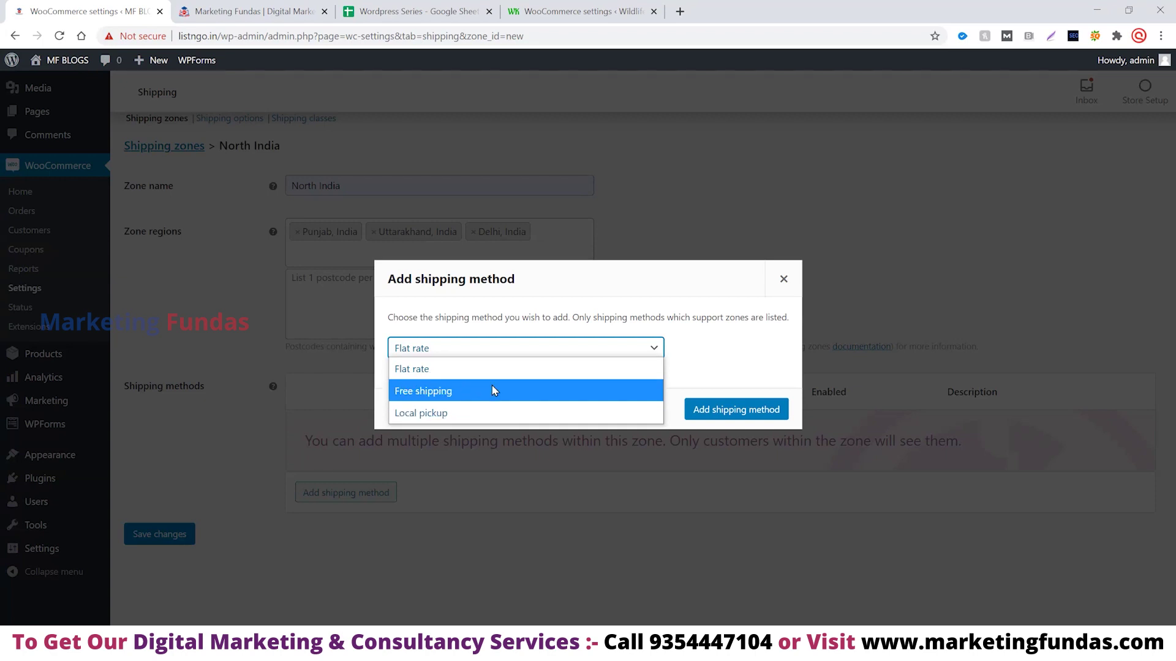
click(524, 370)
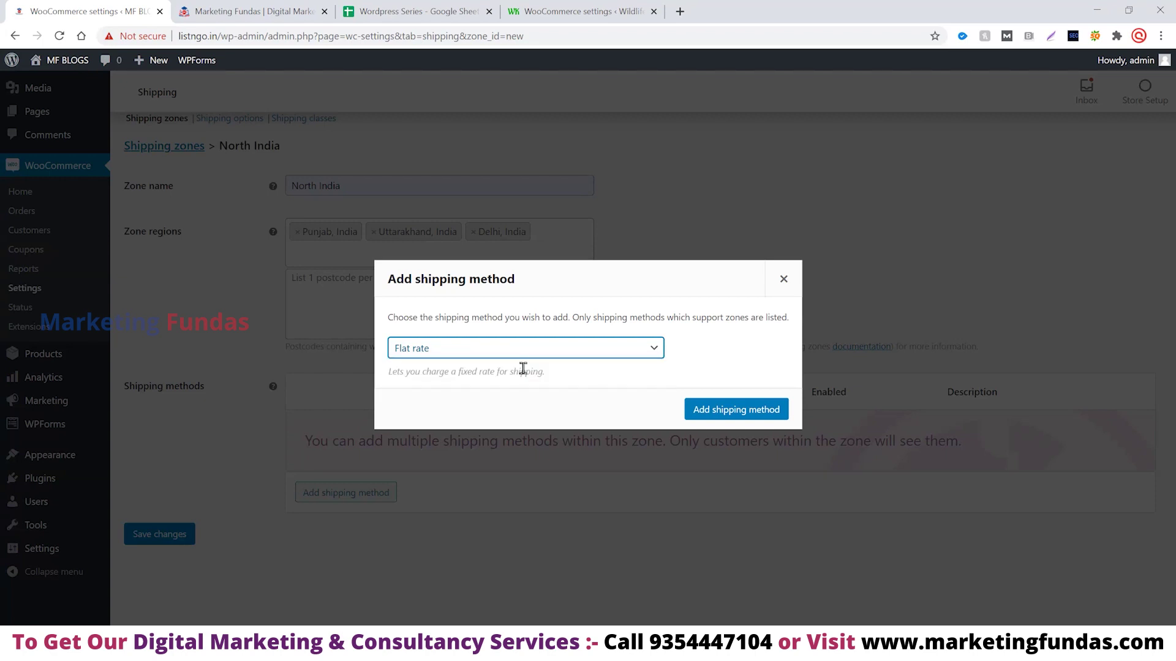
click(737, 409)
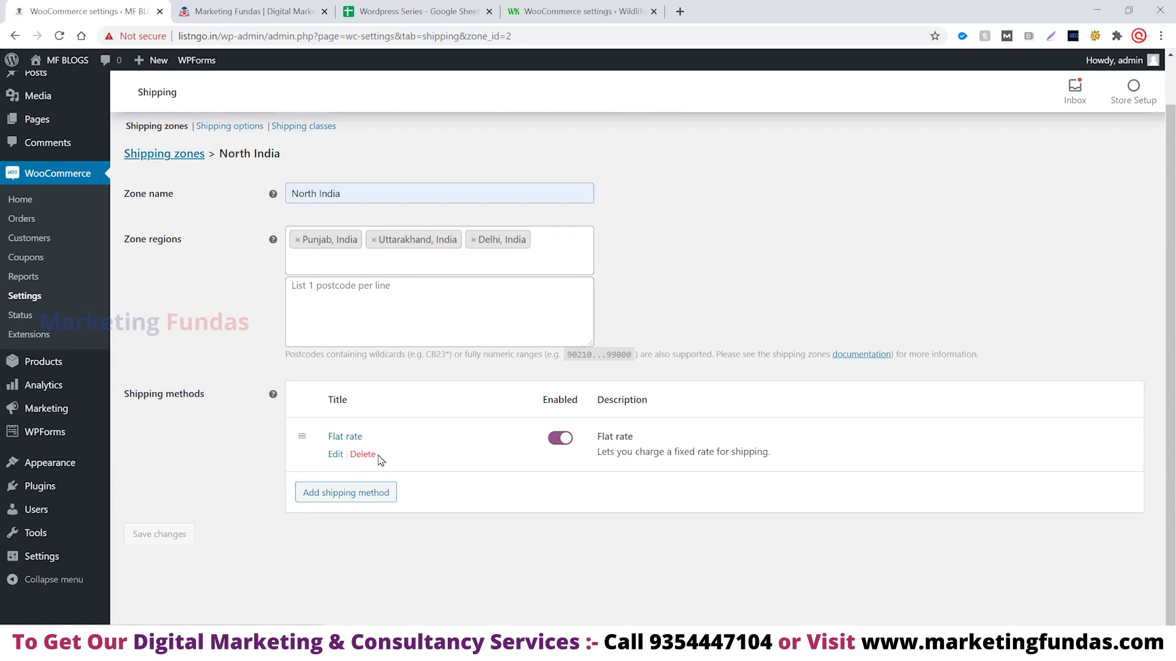
Set the North India flat rate's tax status to None and its cost to 100, and save the method
click(335, 456)
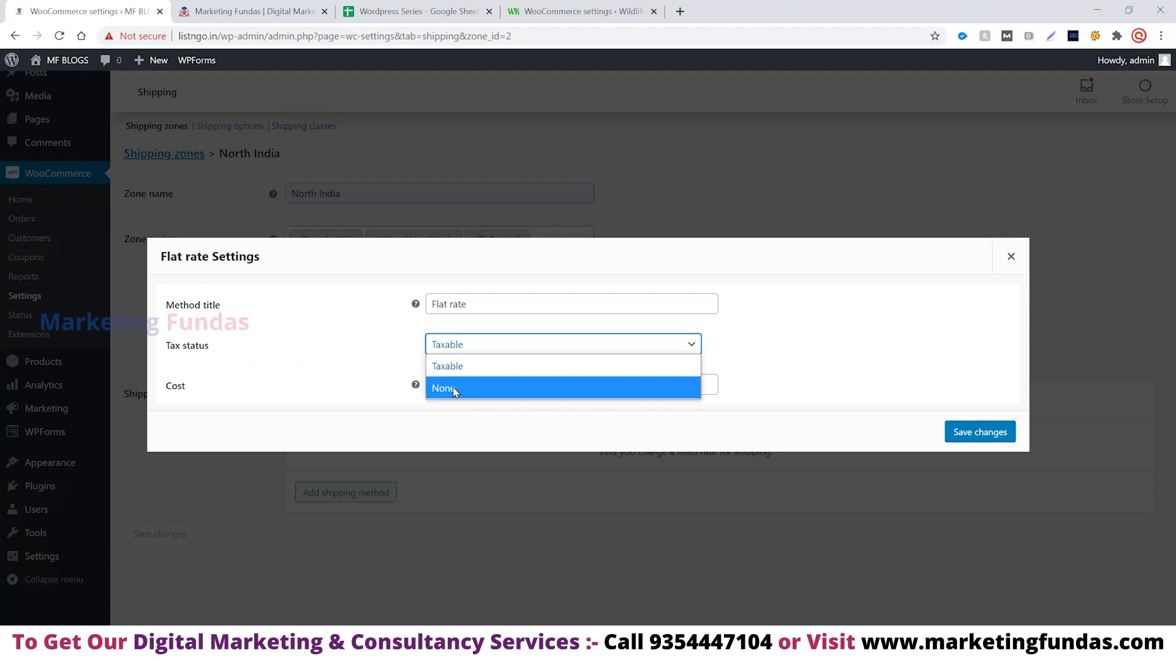
click(453, 390)
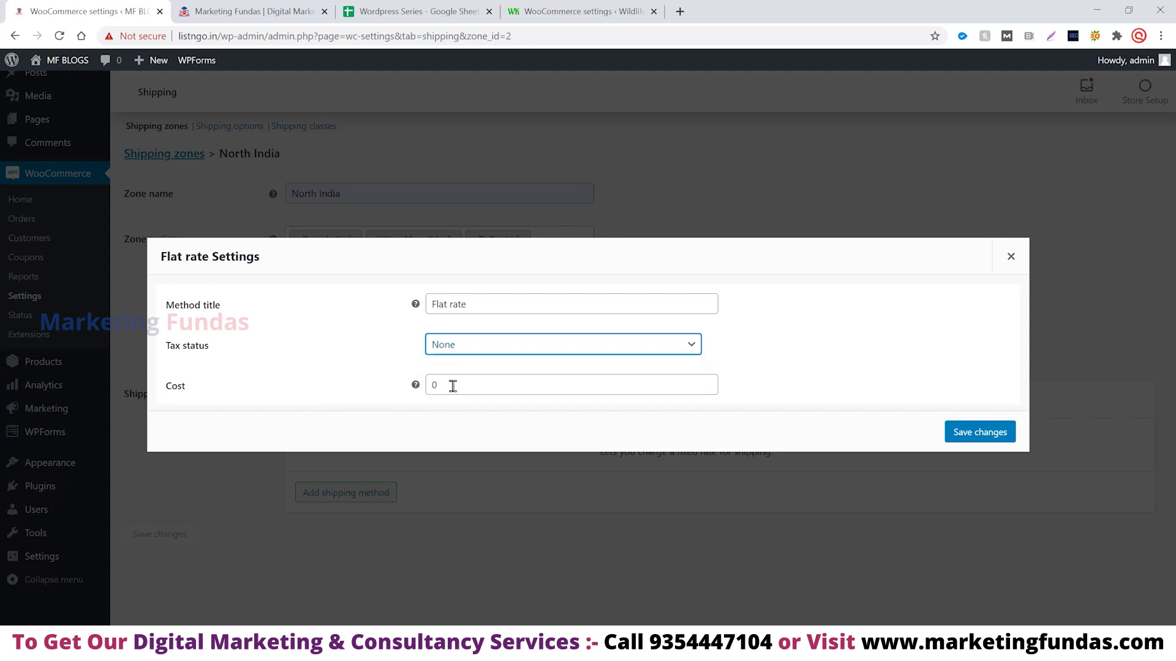
click(453, 386)
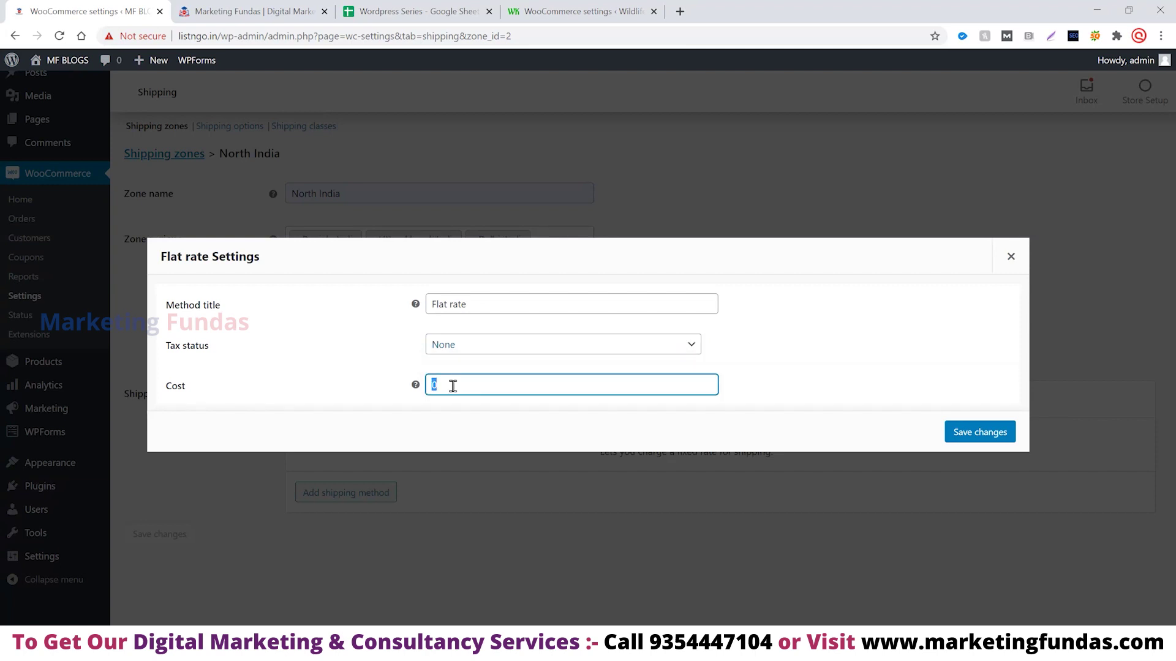
text(100)
click(745, 393)
click(979, 432)
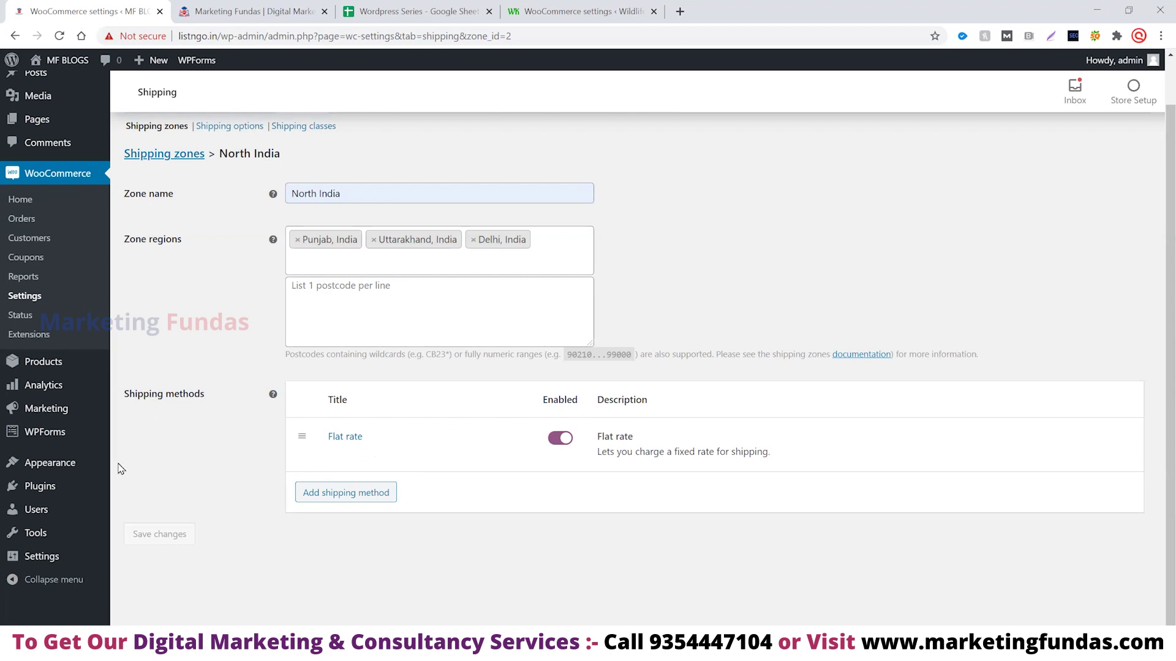
In the payment settings, enable direct bank transfer and go through its title, description and instructions
scroll(299, 537, up, 2)
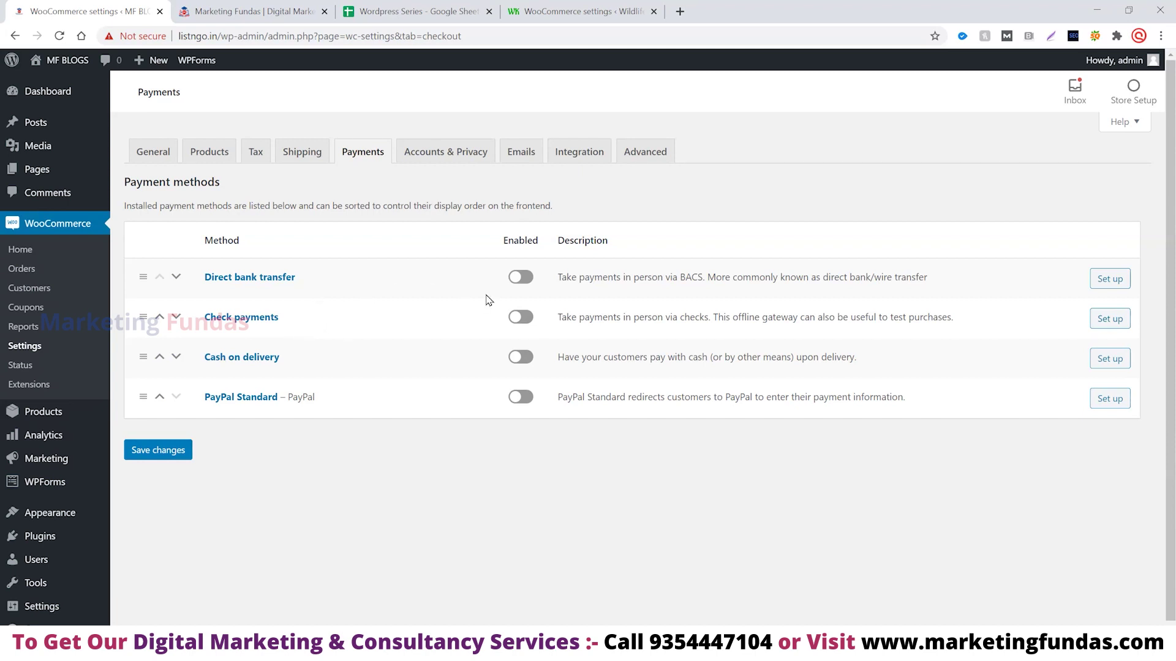
click(512, 278)
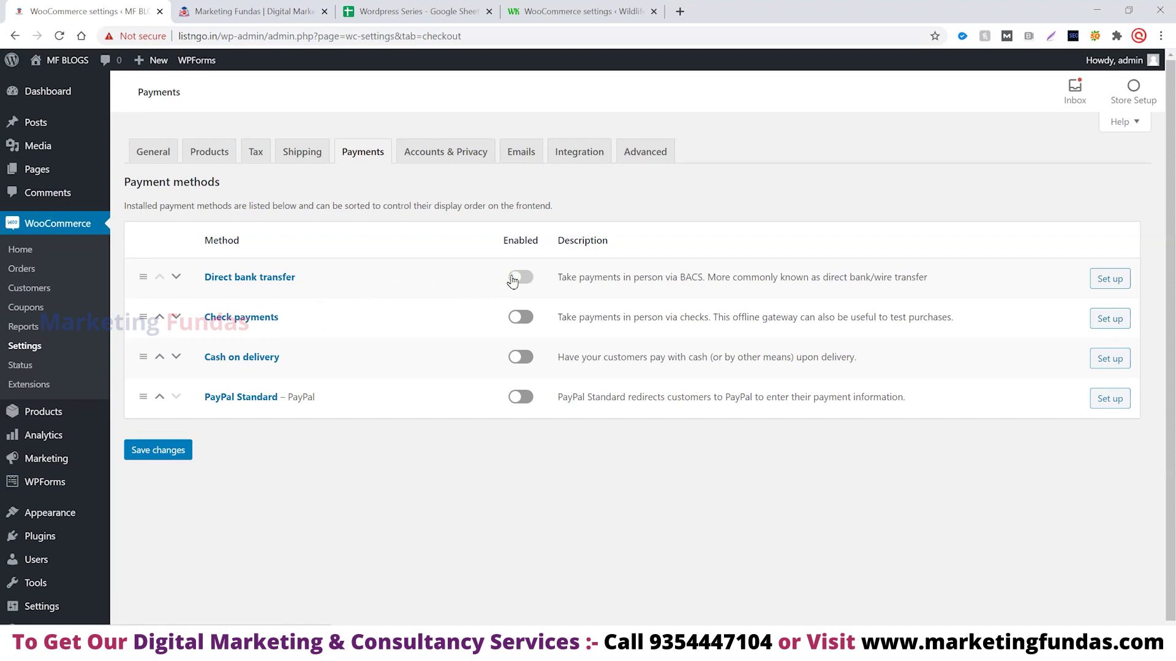
click(1102, 284)
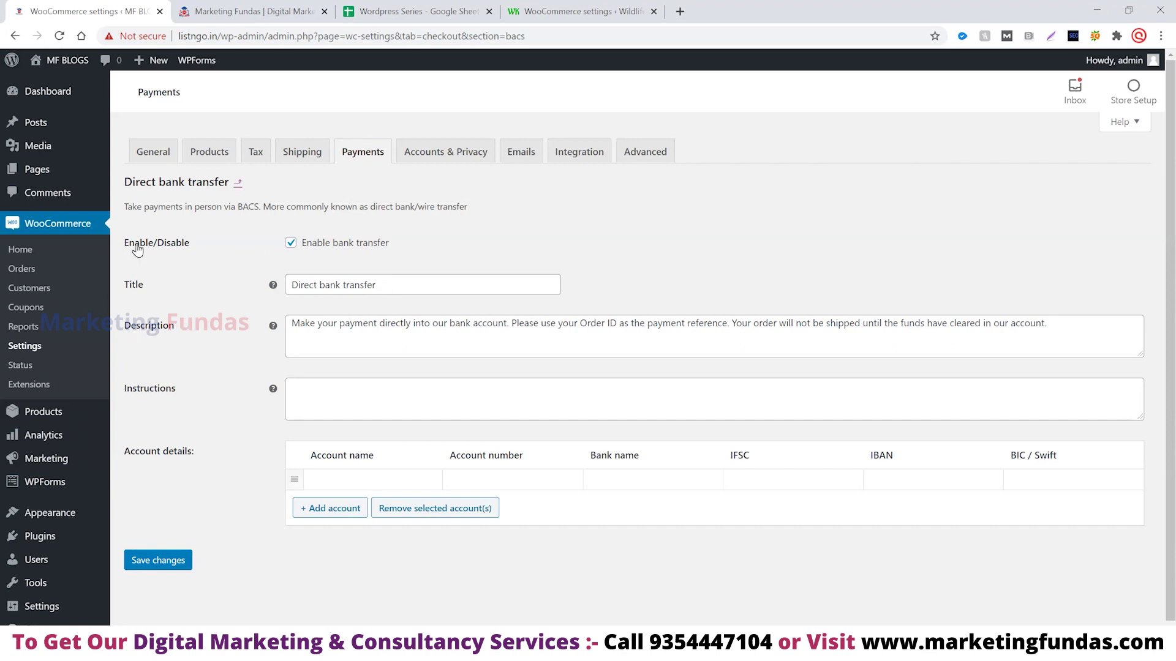
click(365, 285)
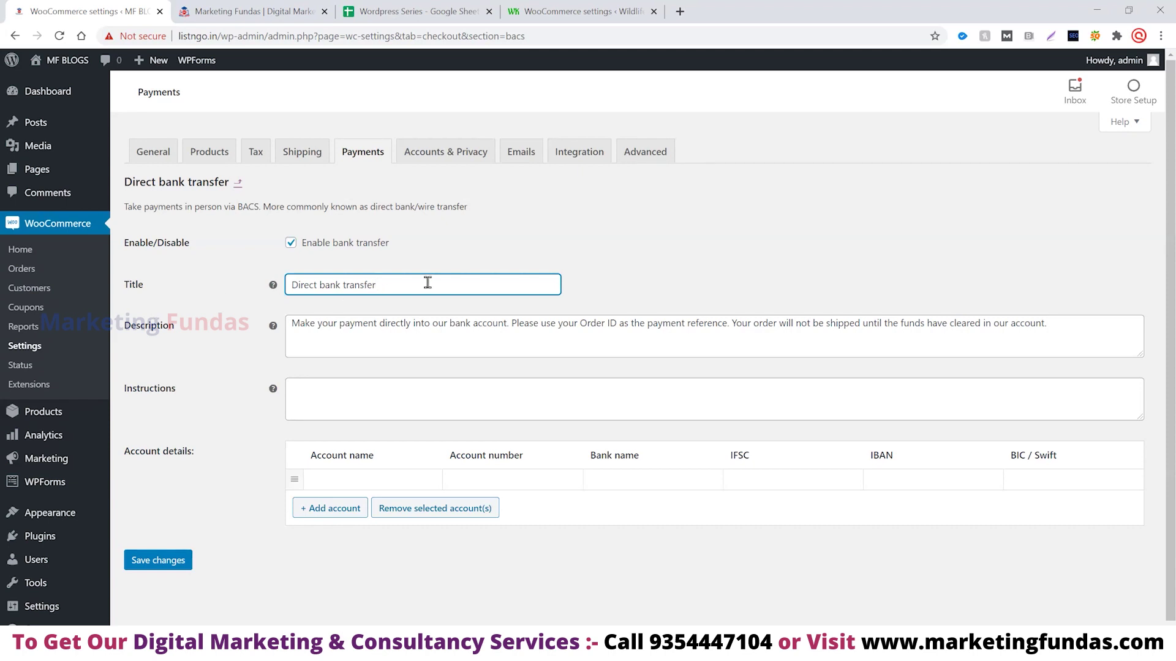
click(413, 324)
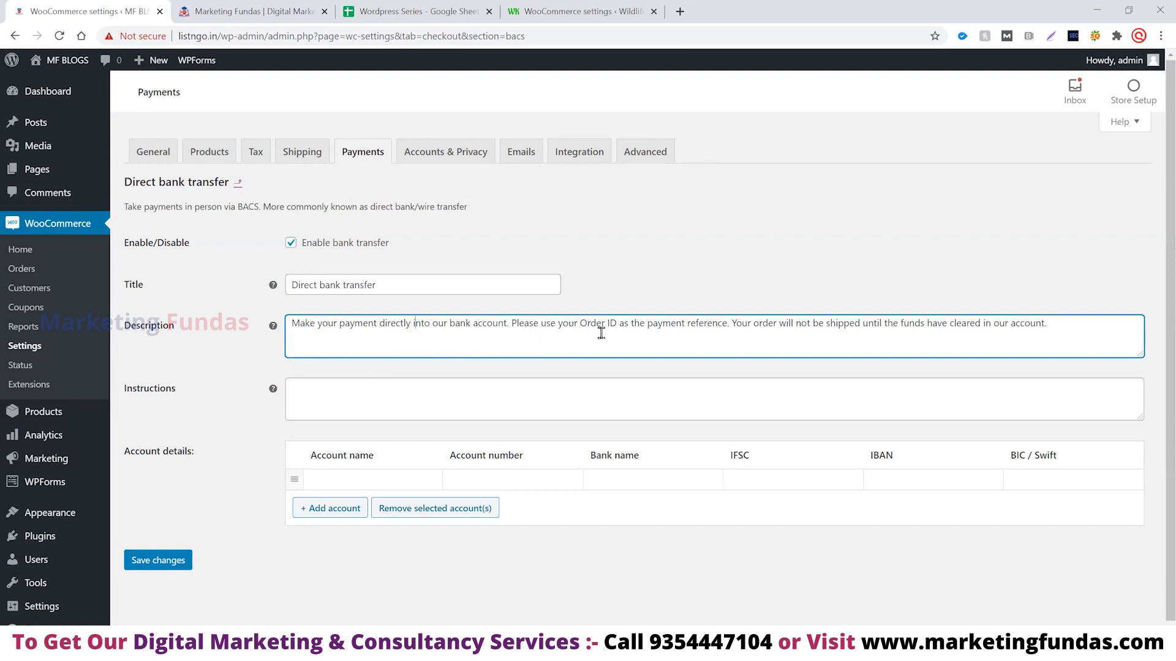
click(578, 403)
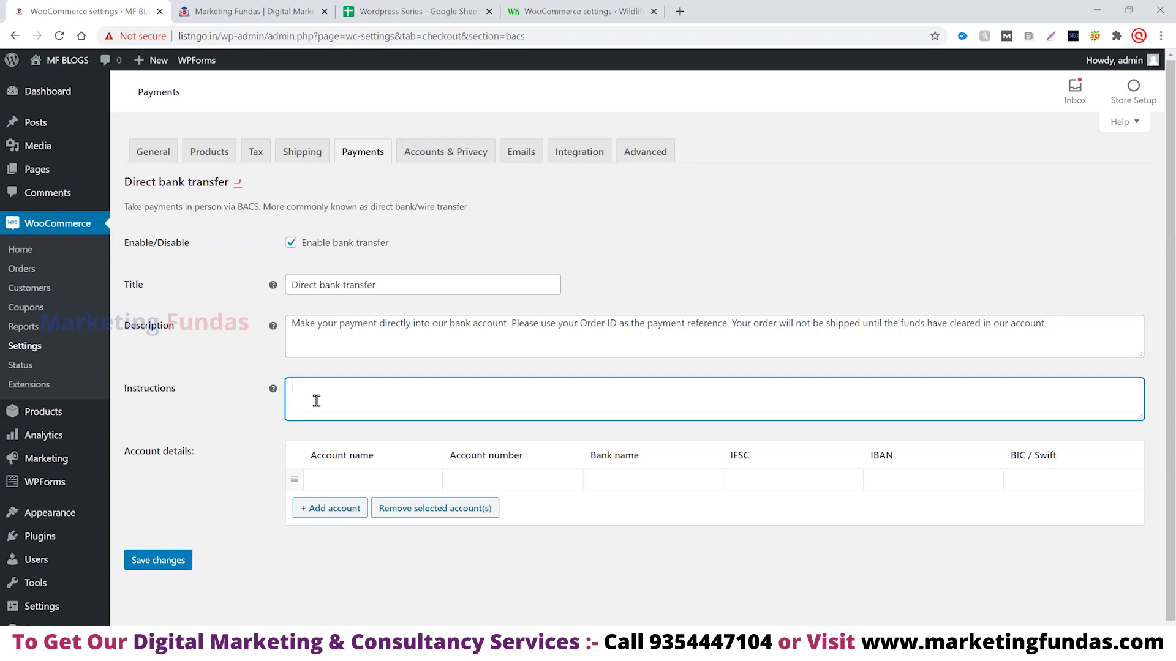
Add a blank row to the bank transfer's account details, return to the payment methods without saving, and disable direct bank transfer
click(312, 479)
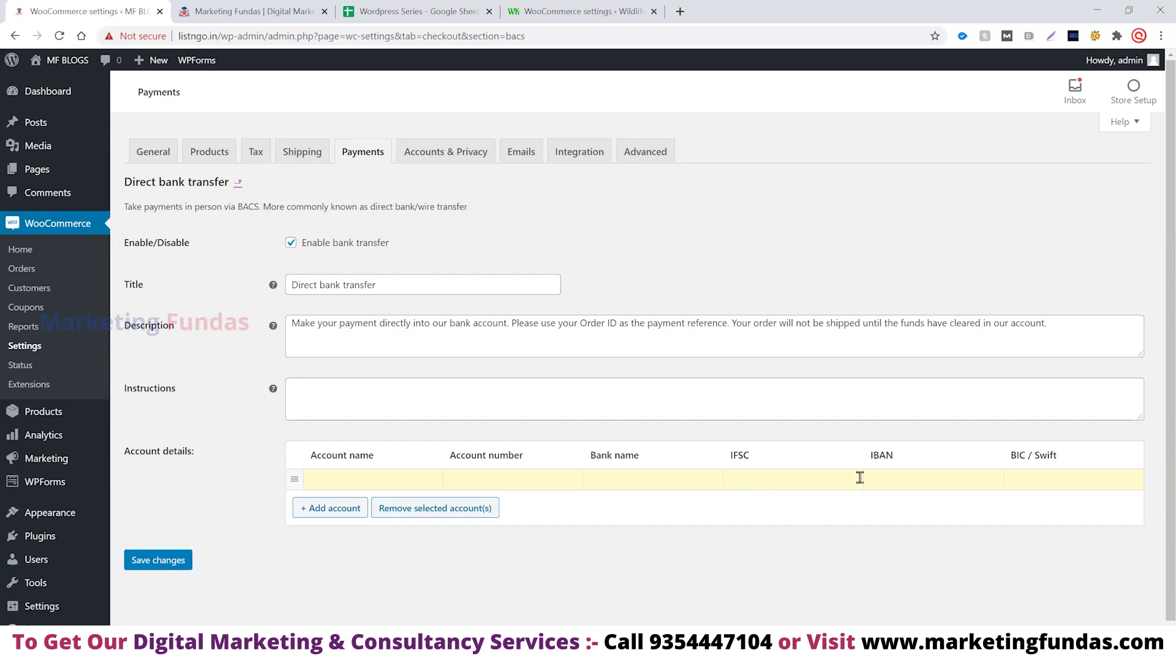
click(1020, 476)
click(333, 510)
click(334, 510)
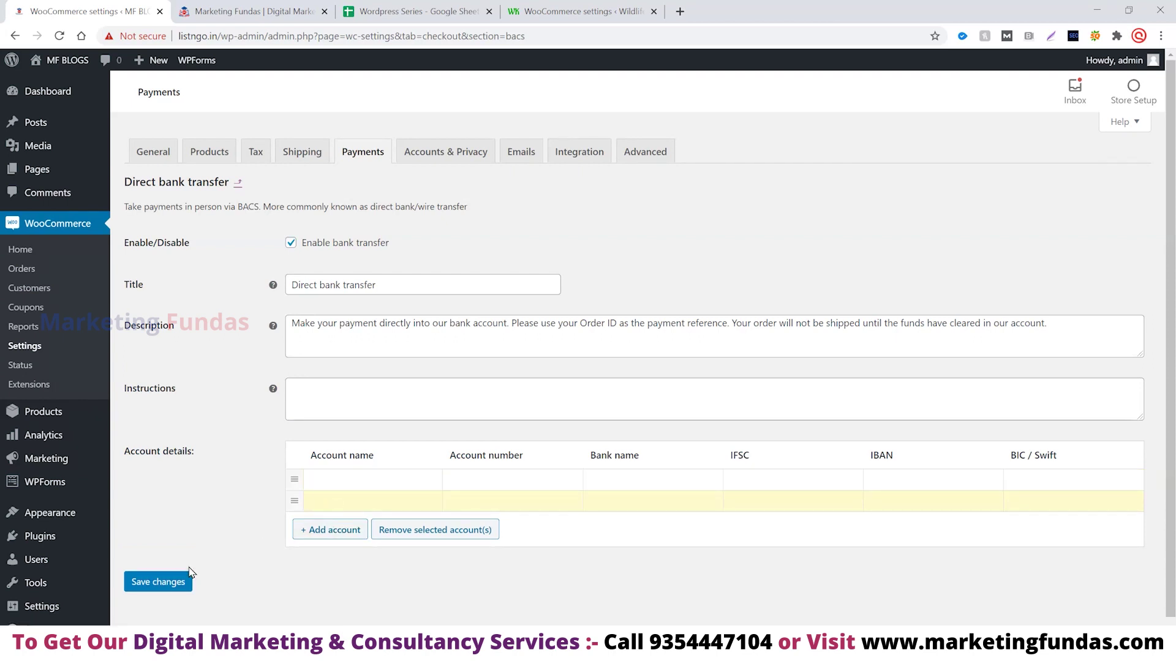
click(239, 182)
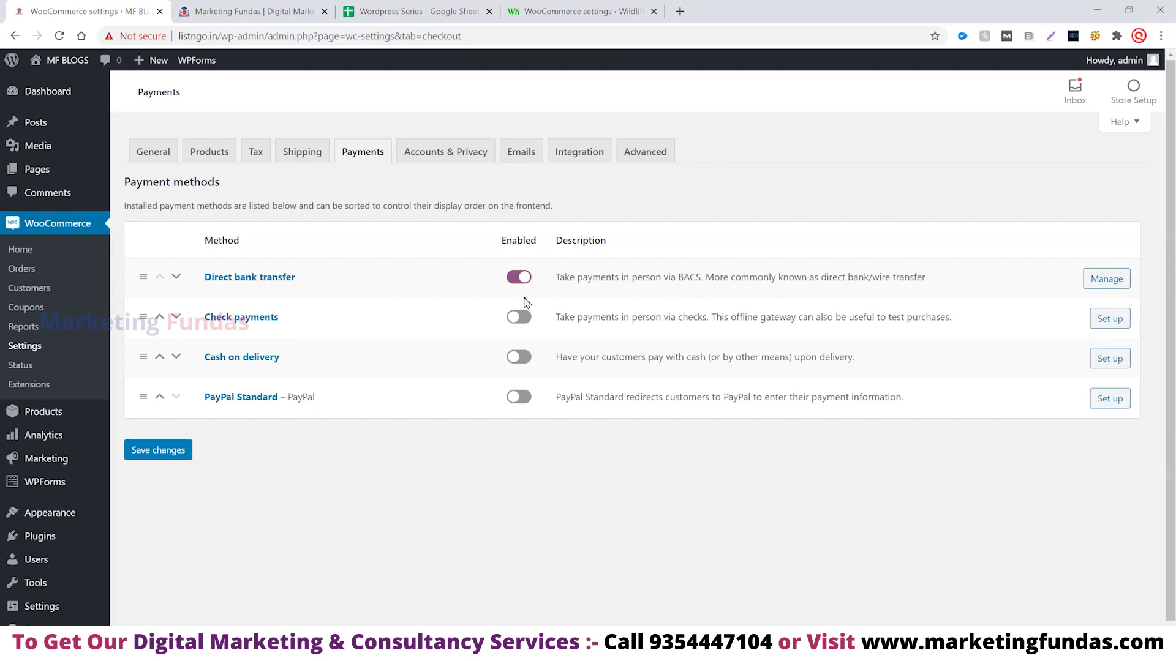
click(521, 280)
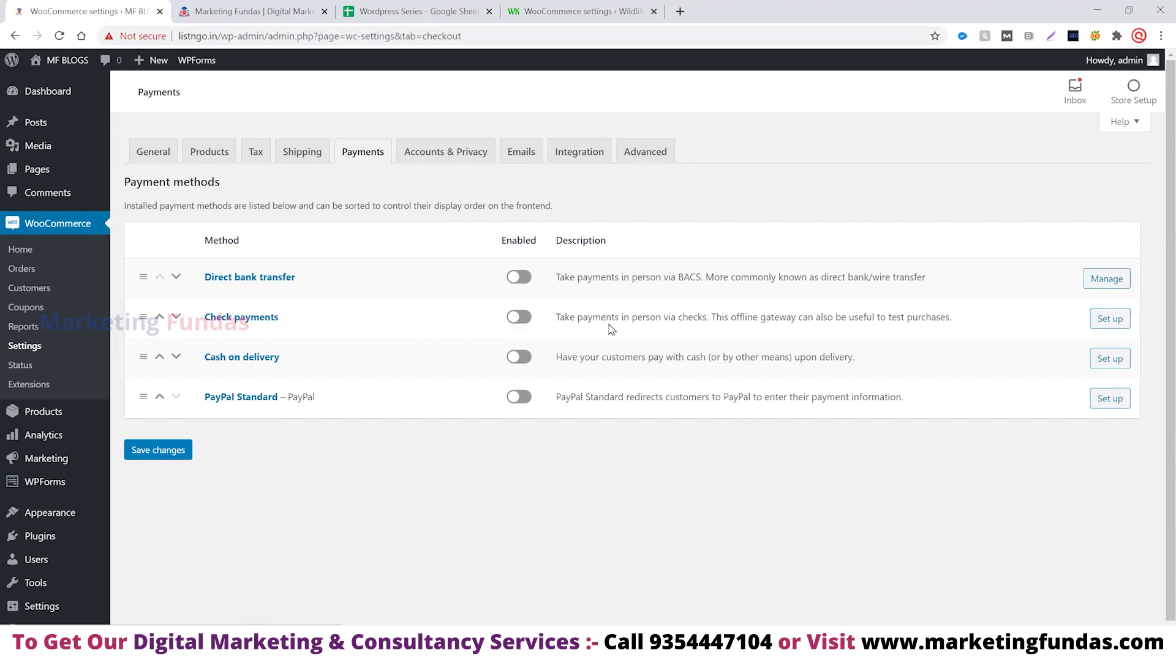
Enable check payments in their setup, go through the title, description and instructions, and leave without saving
click(1113, 321)
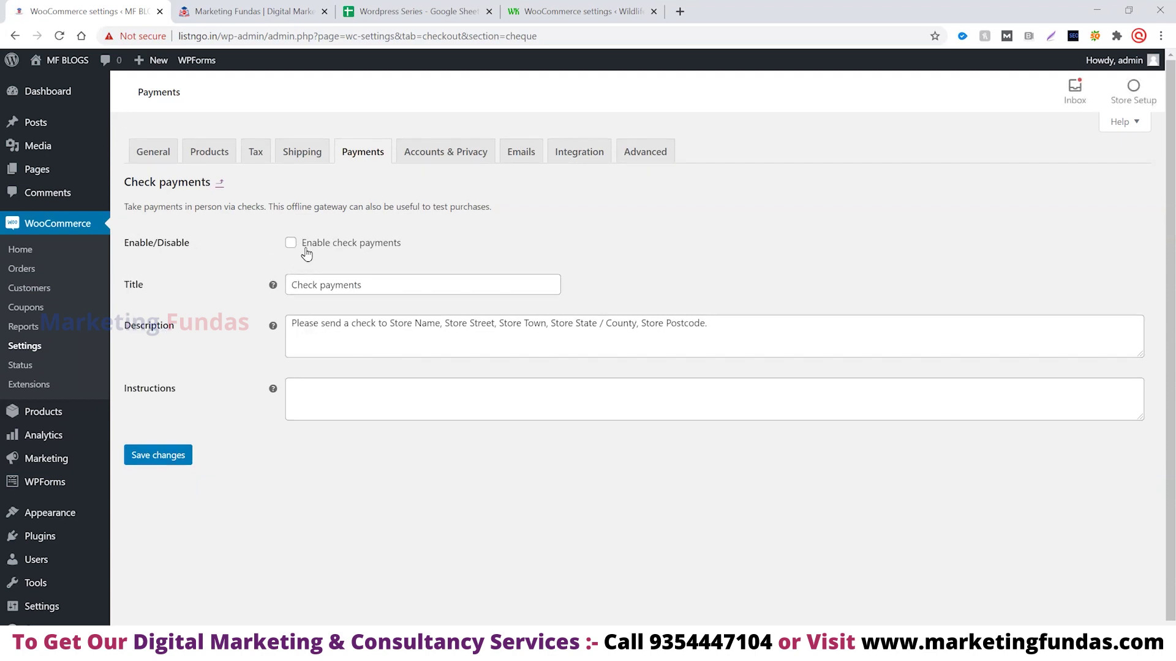
click(318, 246)
click(419, 287)
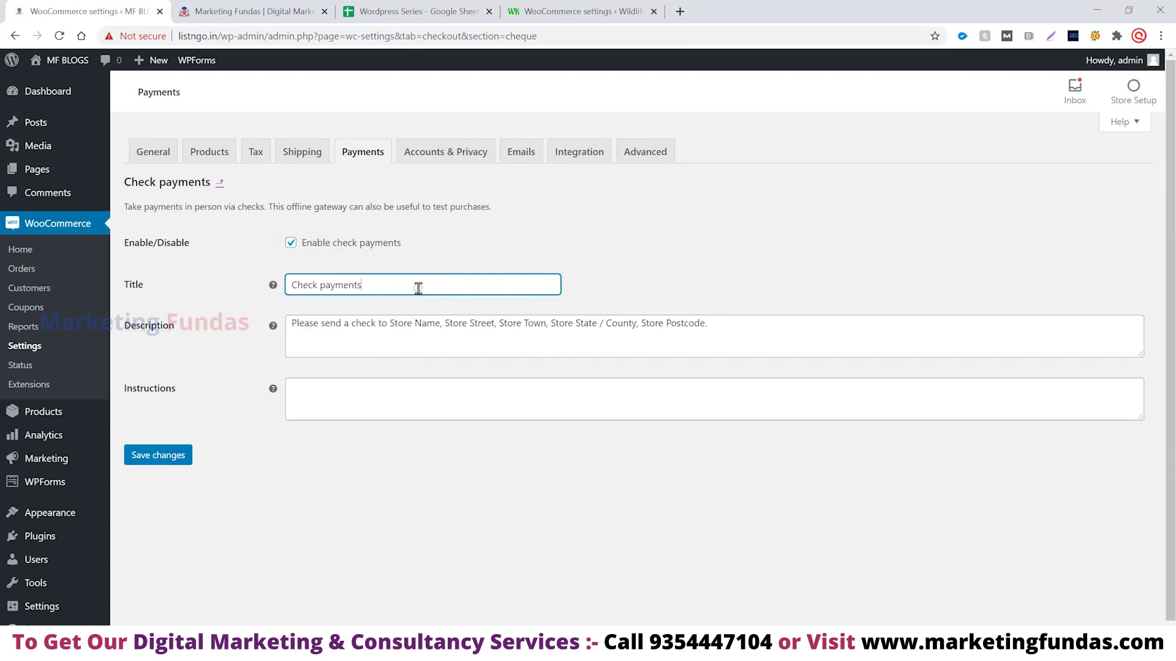
click(415, 324)
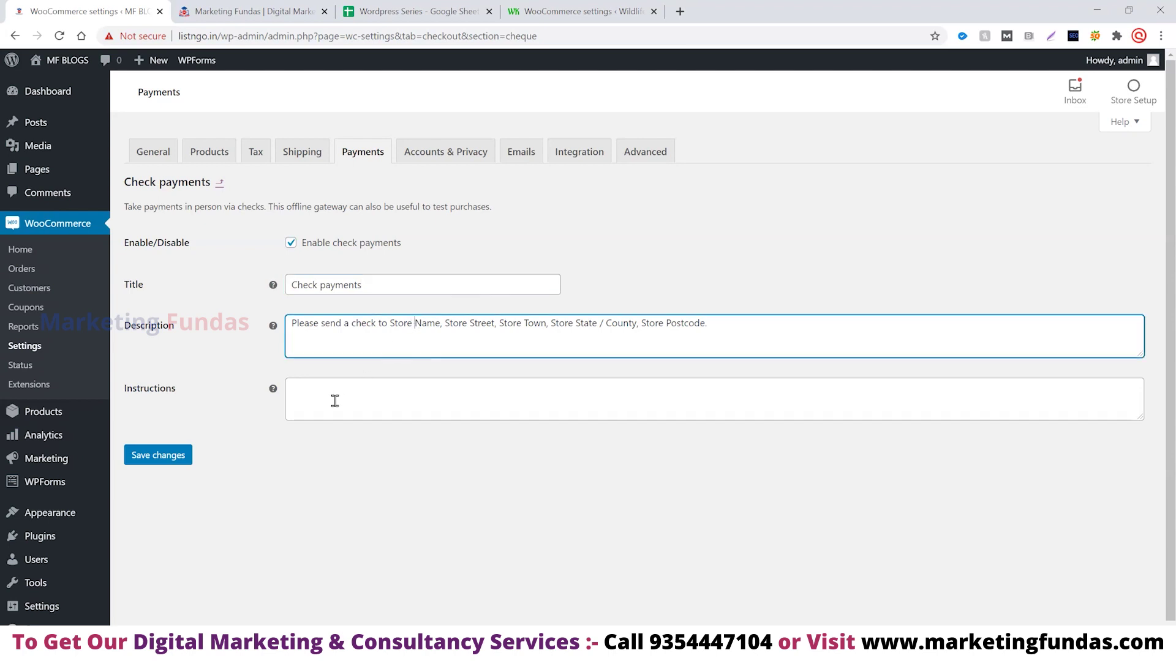
click(335, 401)
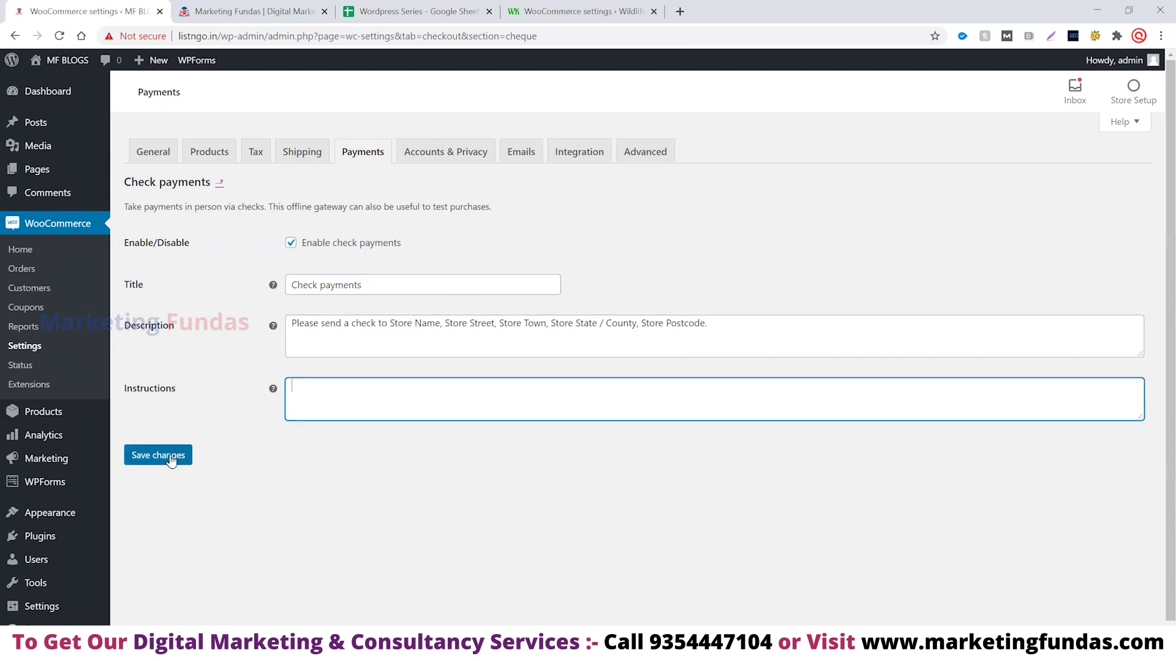
click(220, 183)
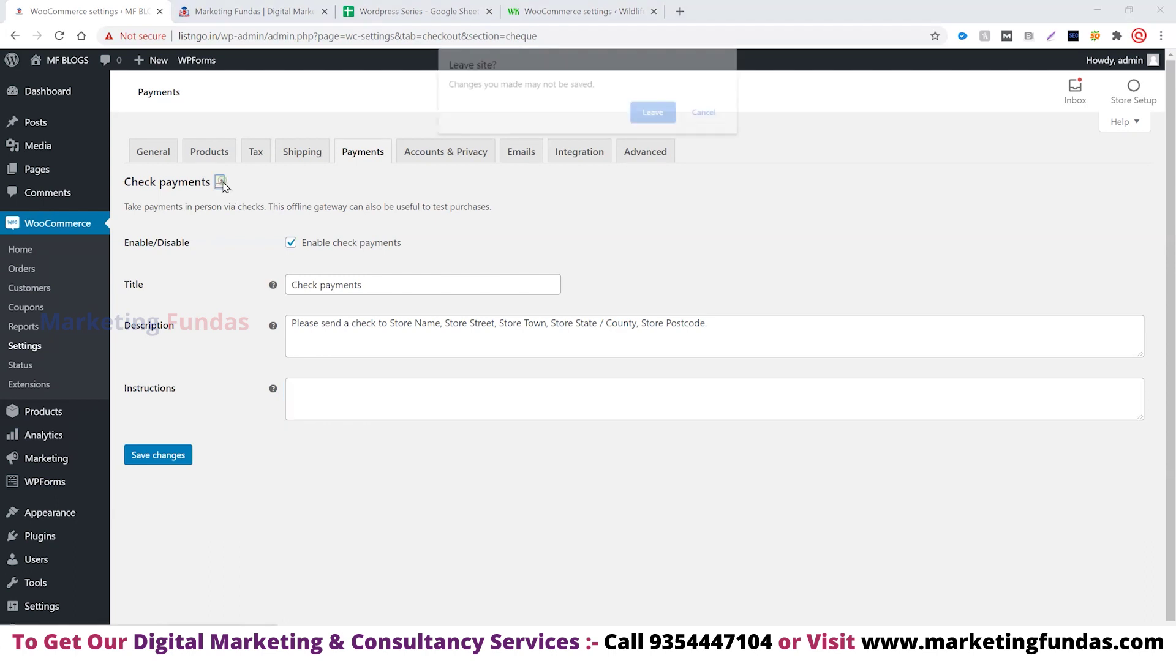
click(640, 113)
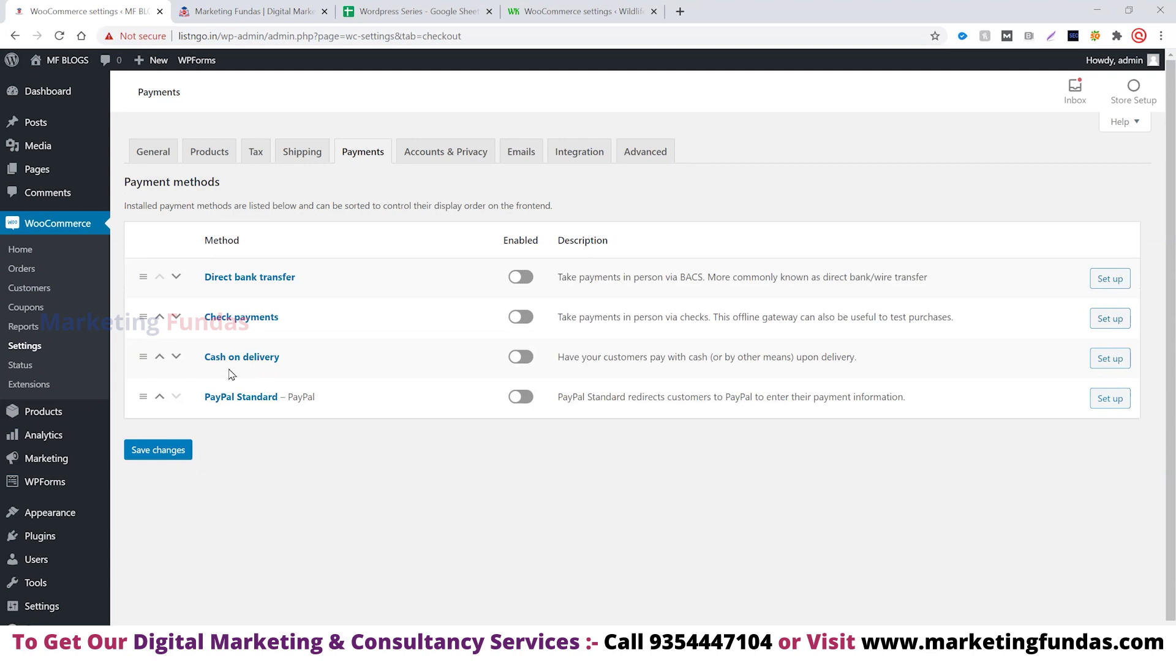
Enable cash on delivery in its setup and go through its title, description and instructions
click(519, 362)
click(1116, 363)
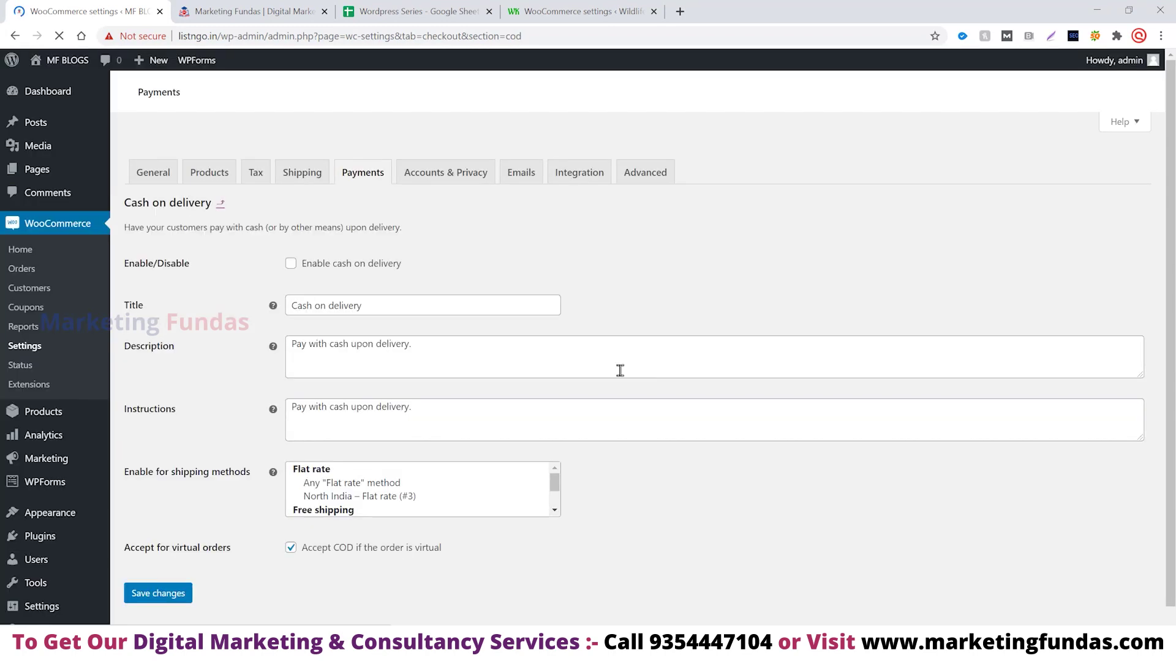
click(312, 269)
click(389, 305)
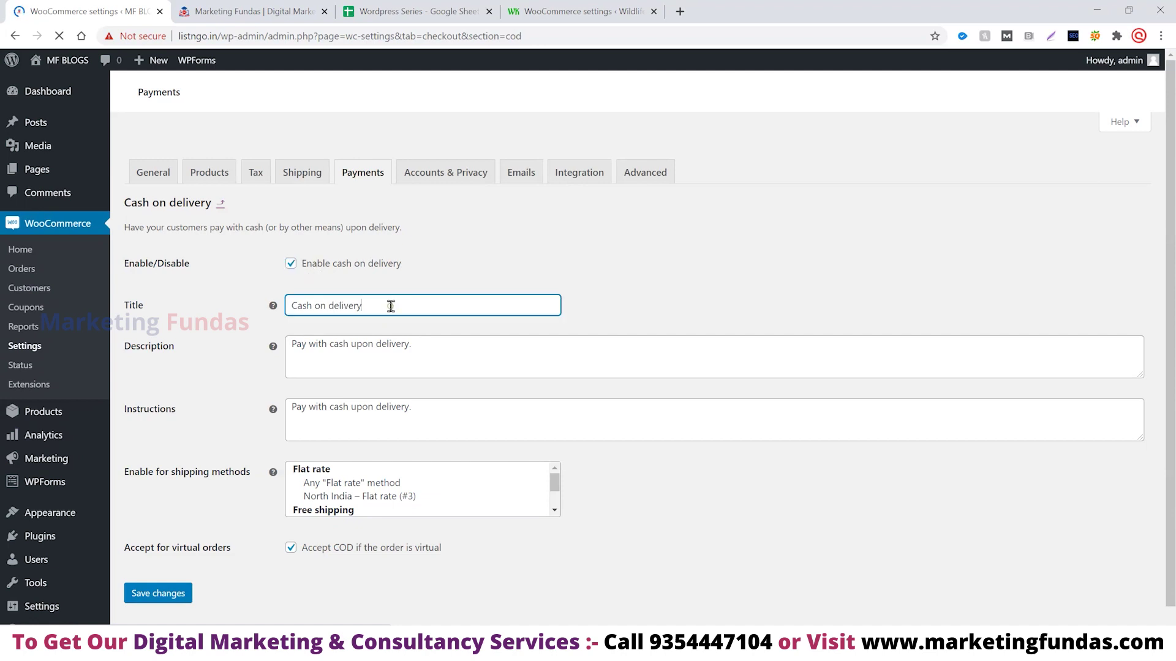
click(393, 349)
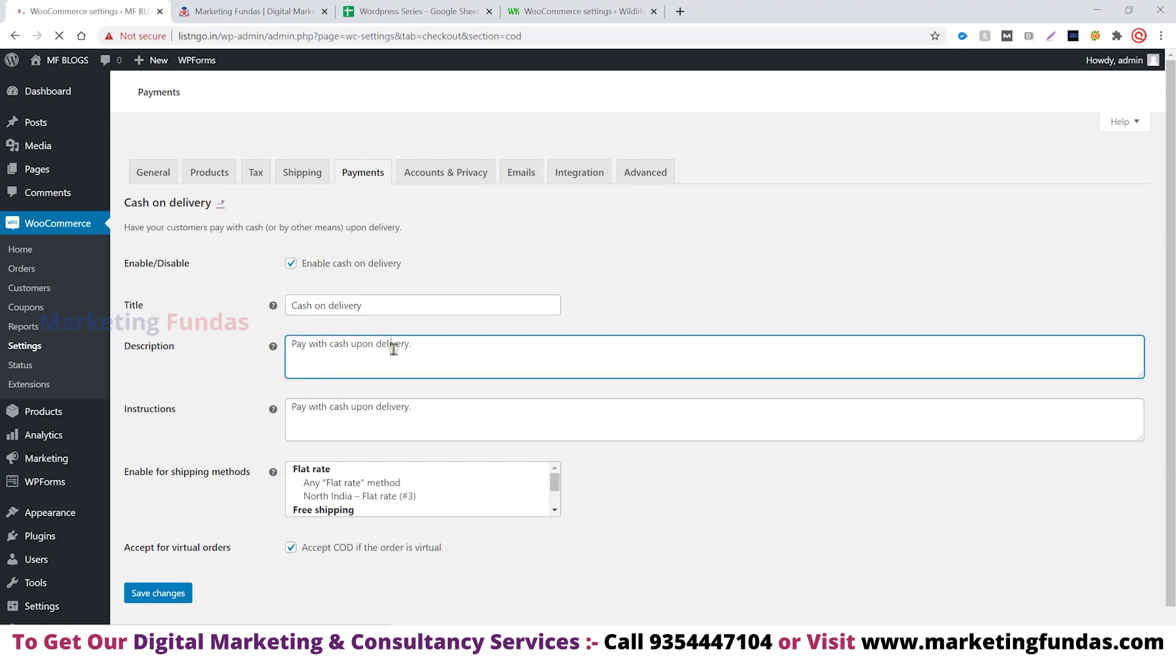
click(388, 397)
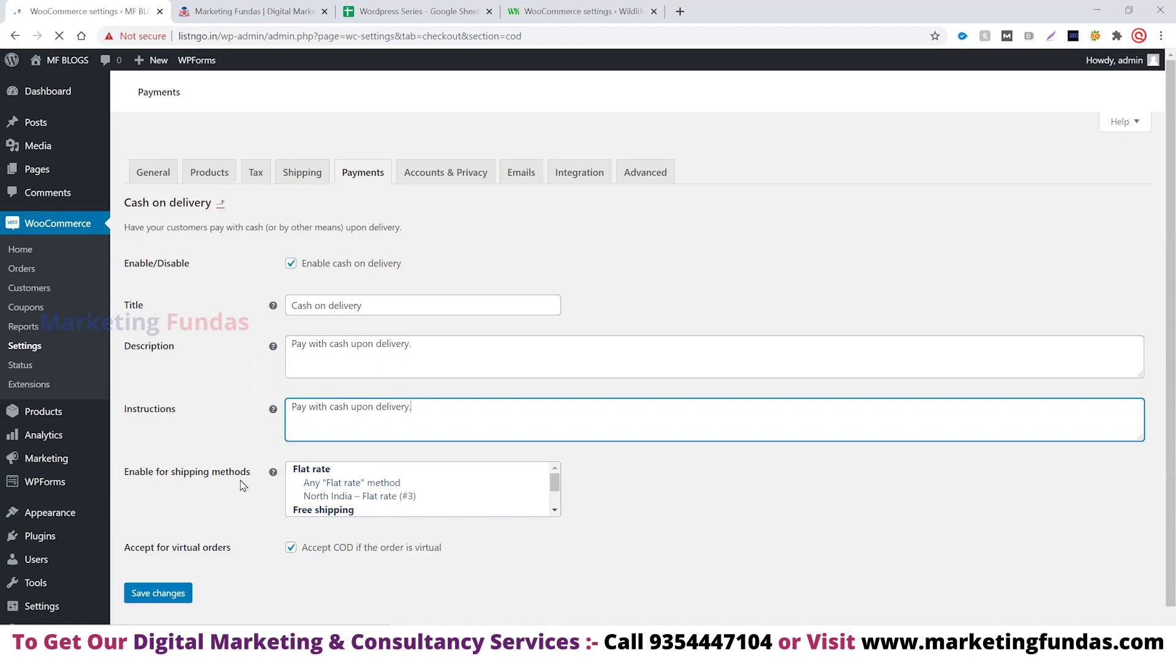
Restrict cash on delivery to any "Flat rate" shipping method, leaving the other shipping methods out
scroll(248, 478, down, 1)
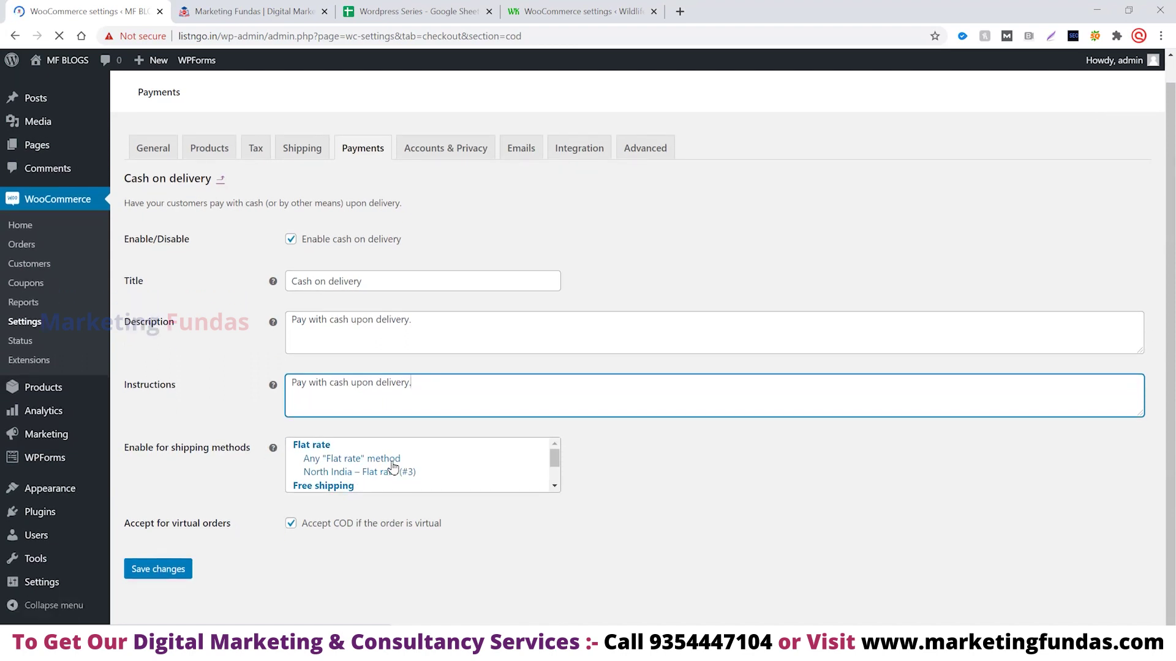
click(340, 460)
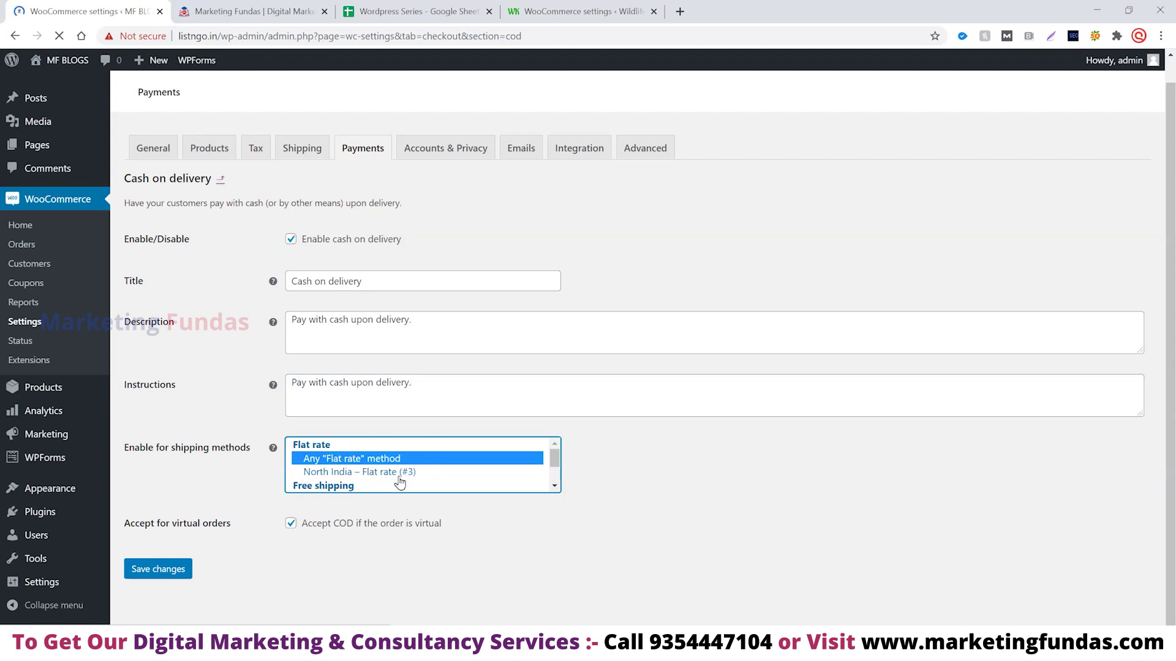
scroll(400, 481, down, 1)
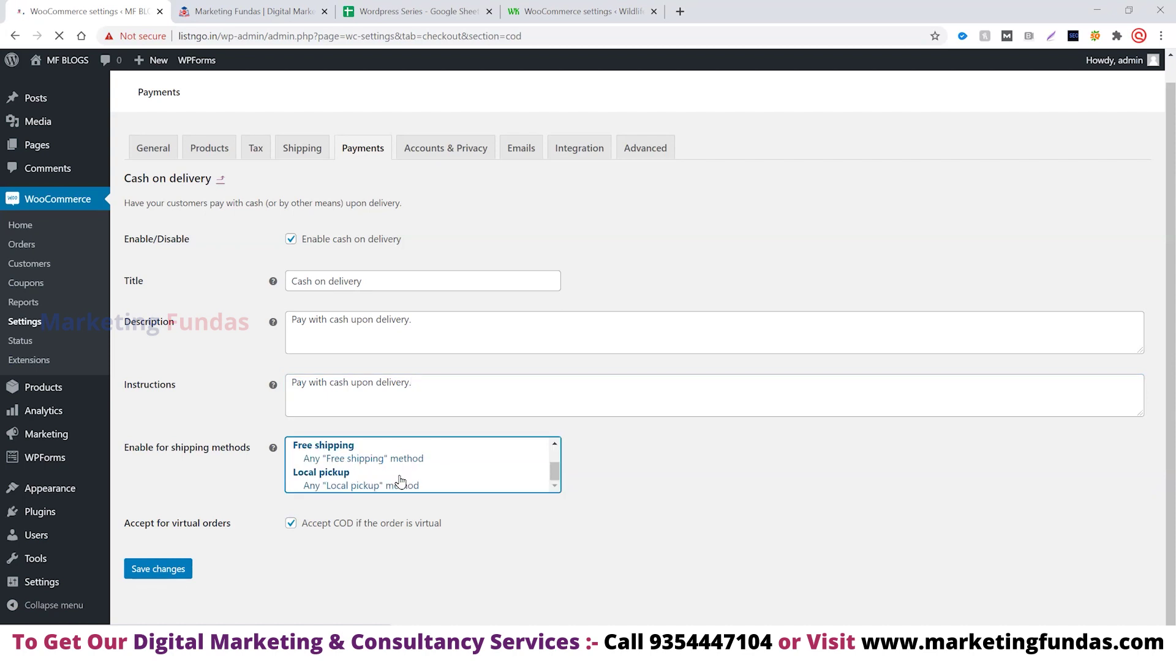
scroll(400, 470, up, 2)
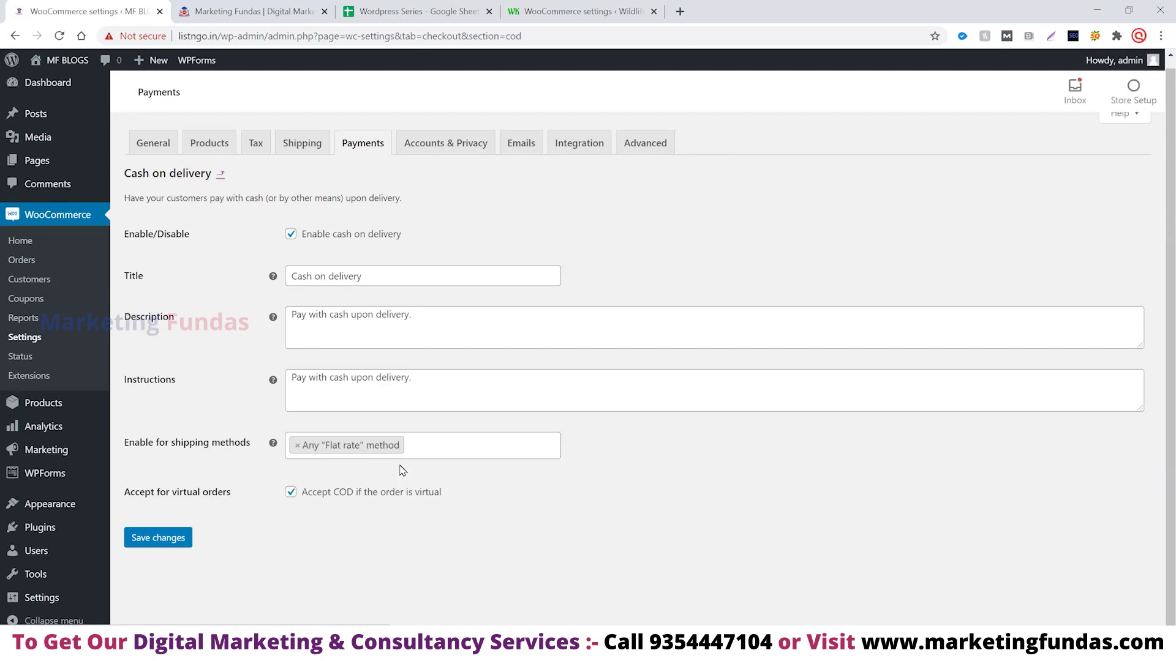
click(432, 449)
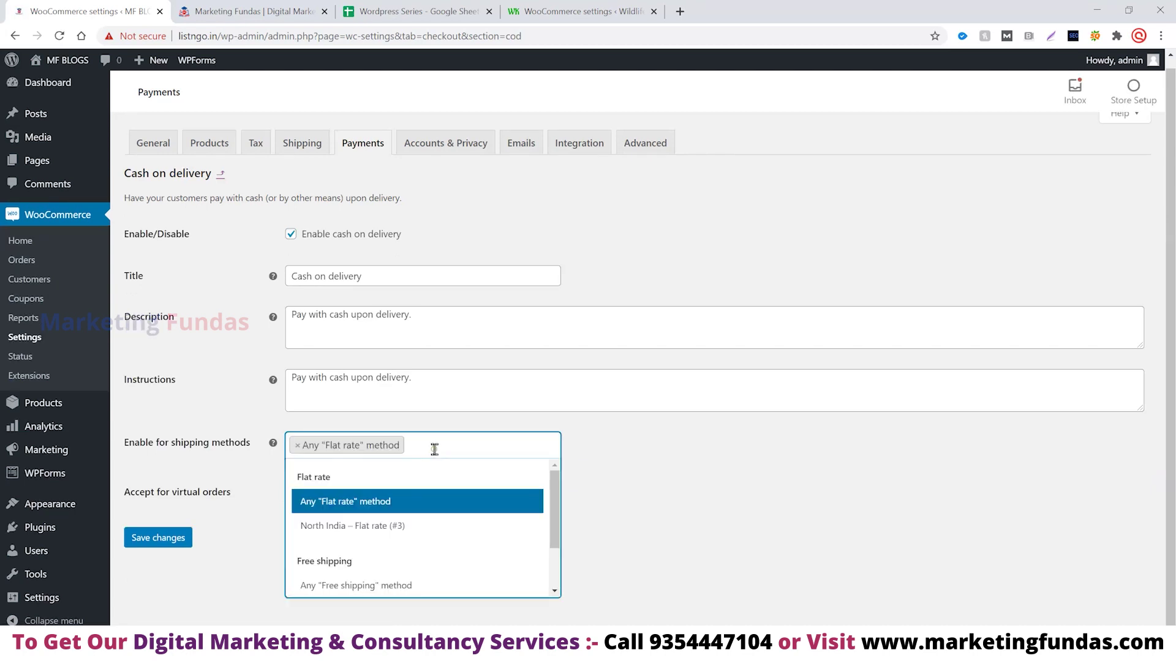
scroll(441, 538, down, 1)
click(738, 571)
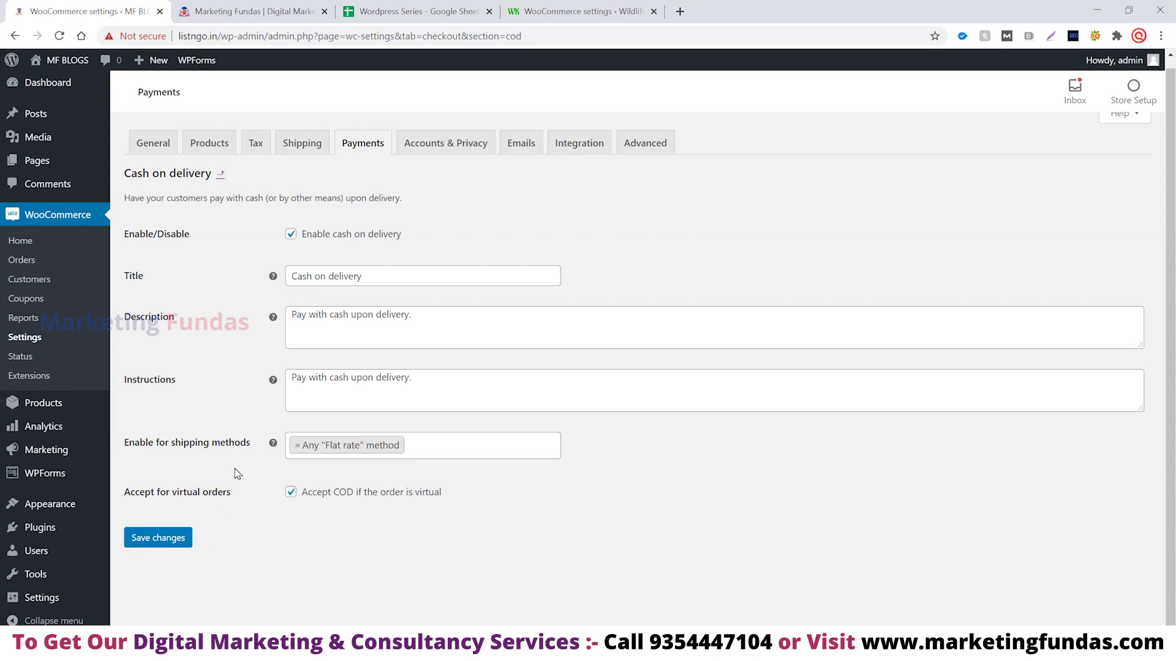
scroll(254, 256, up, 1)
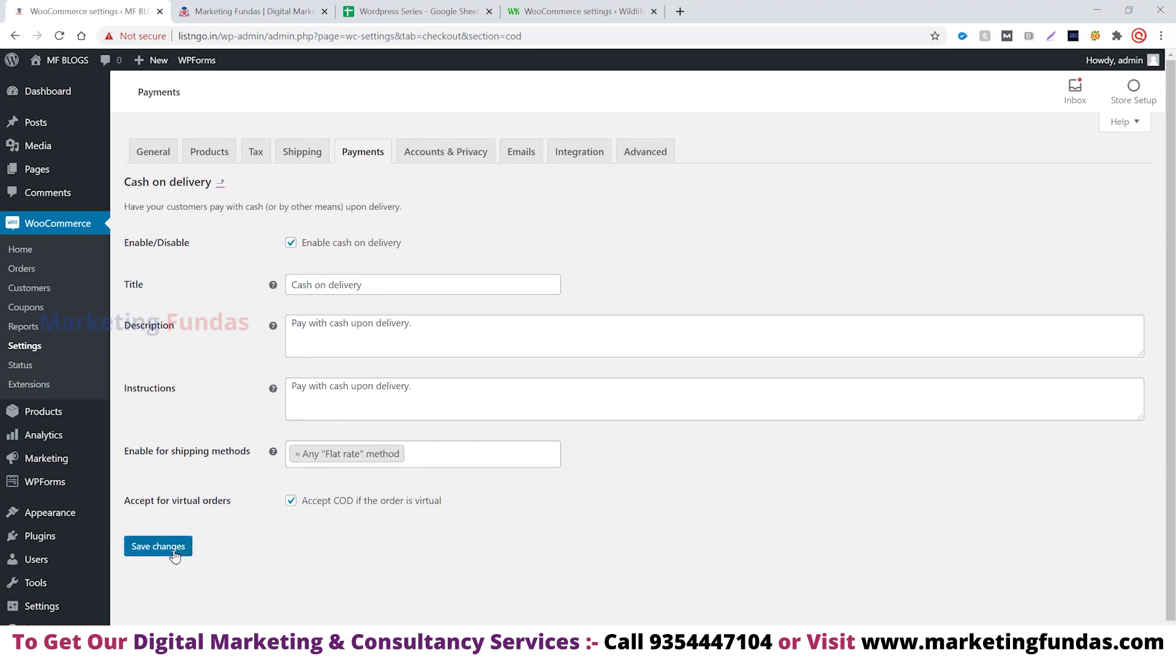
Return to the payment methods, enable PayPal Standard and open its setup
click(219, 183)
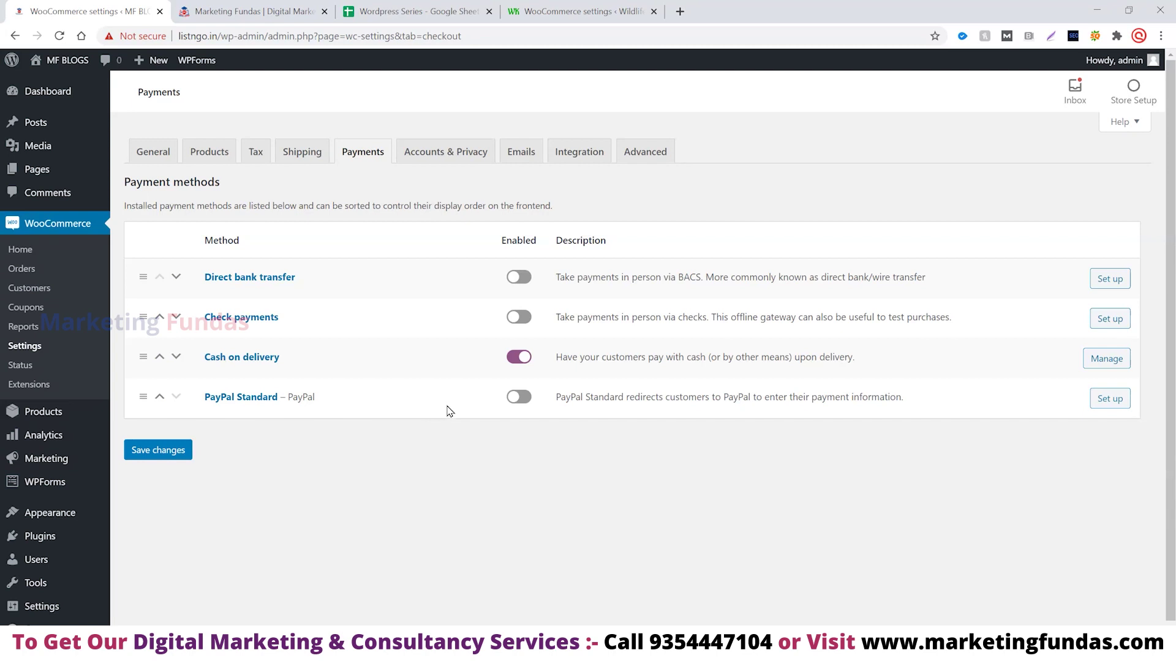
click(516, 397)
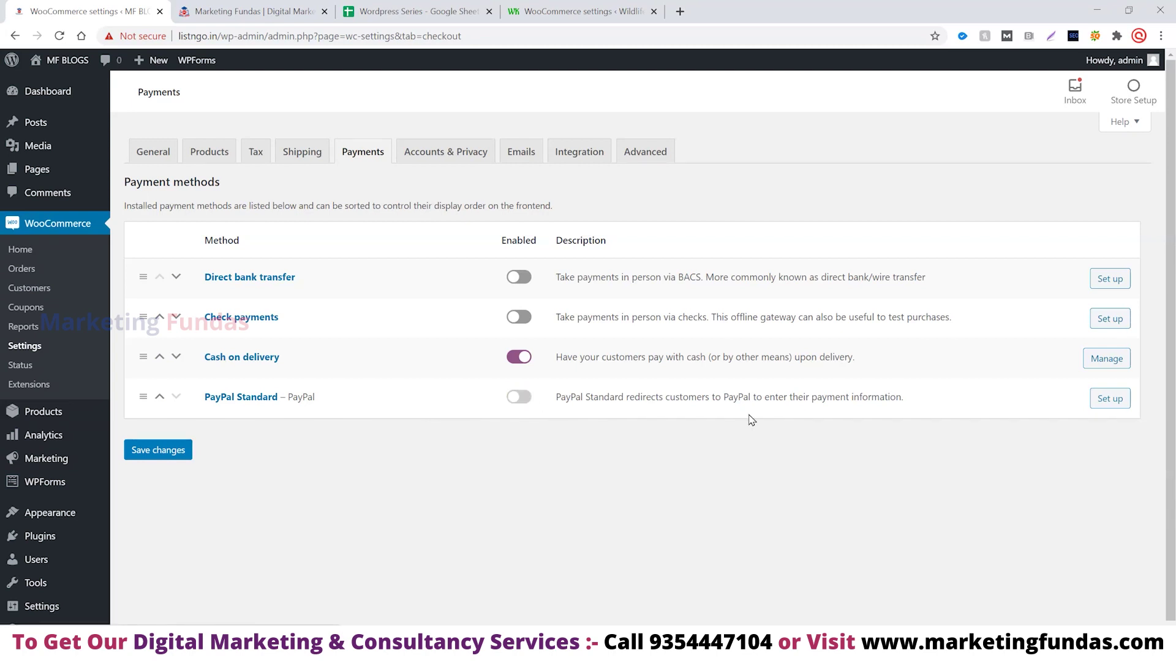
click(1111, 399)
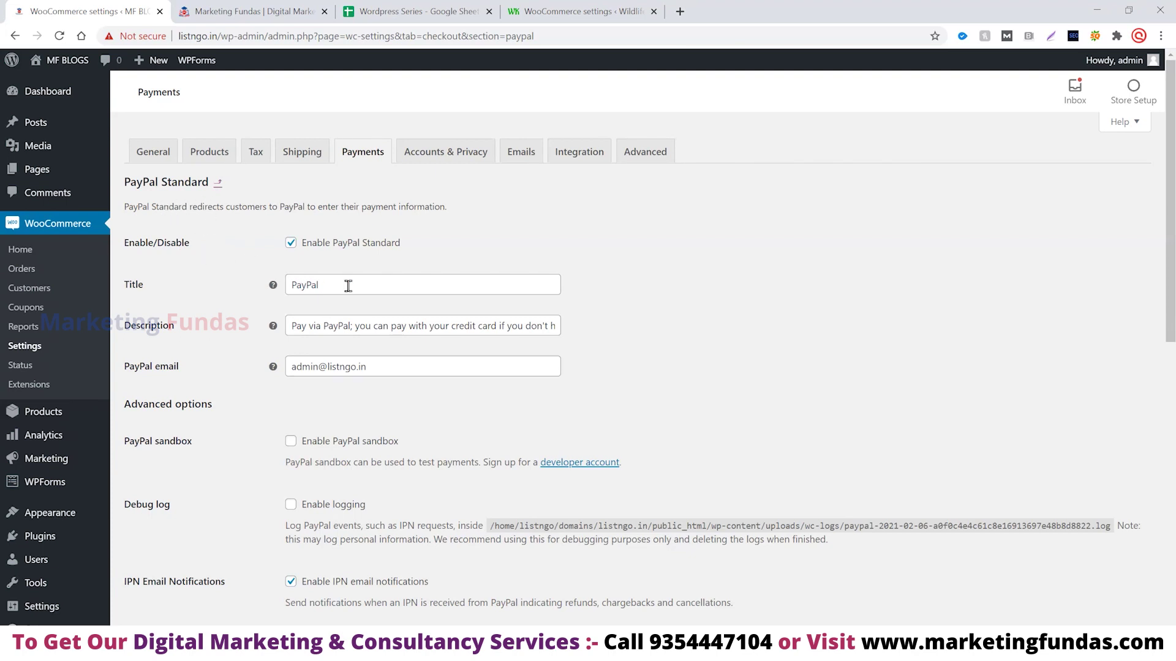
scroll(380, 333, down, 1)
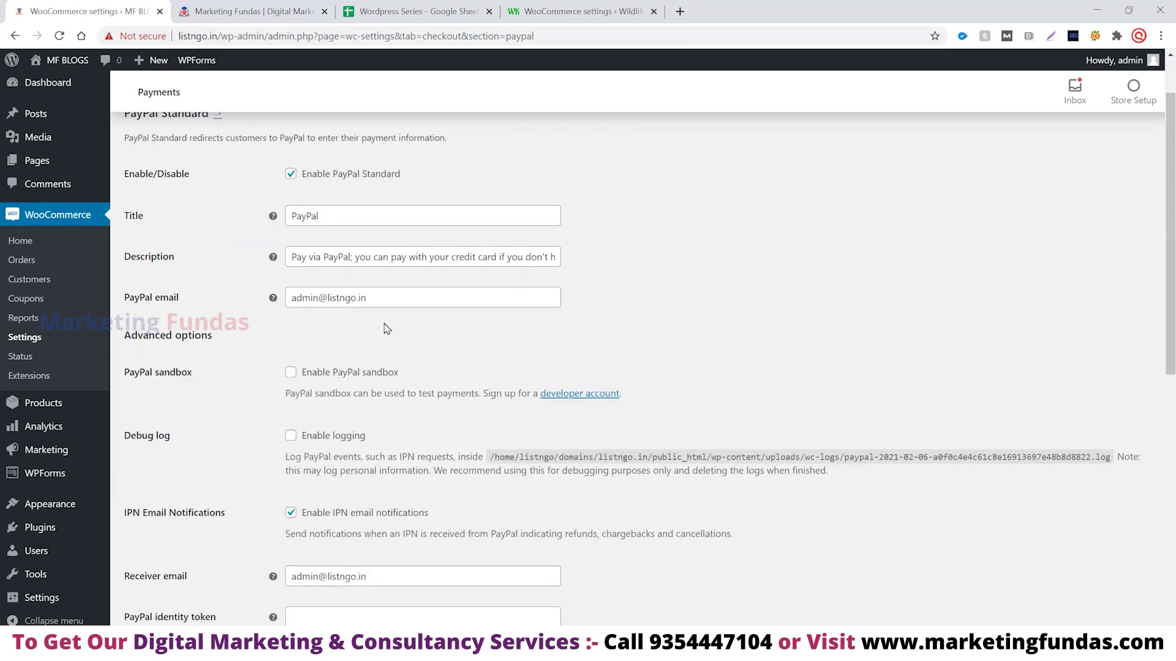
click(393, 297)
key(ctrl+a)
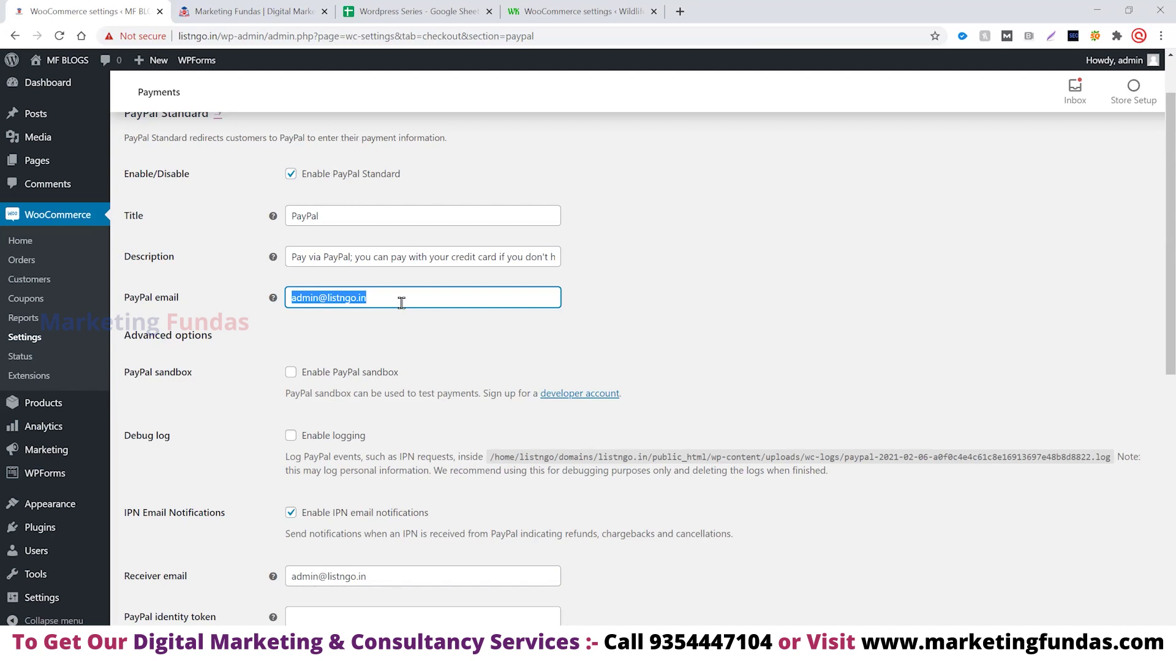
click(400, 318)
scroll(389, 318, down, 1)
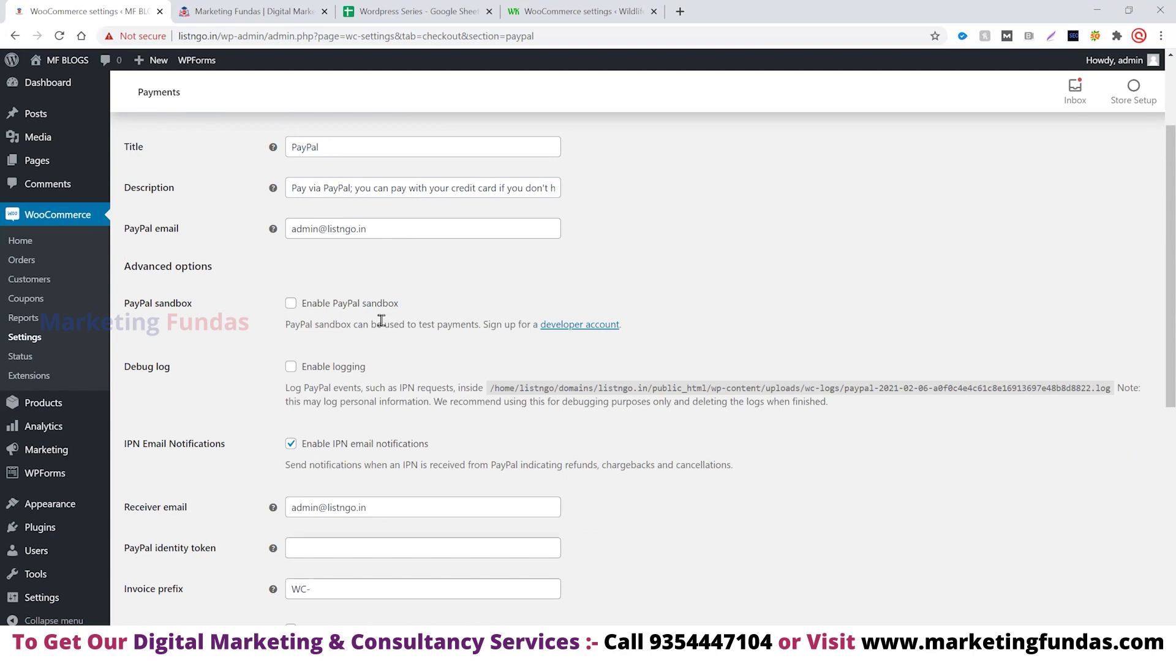
scroll(273, 327, down, 1)
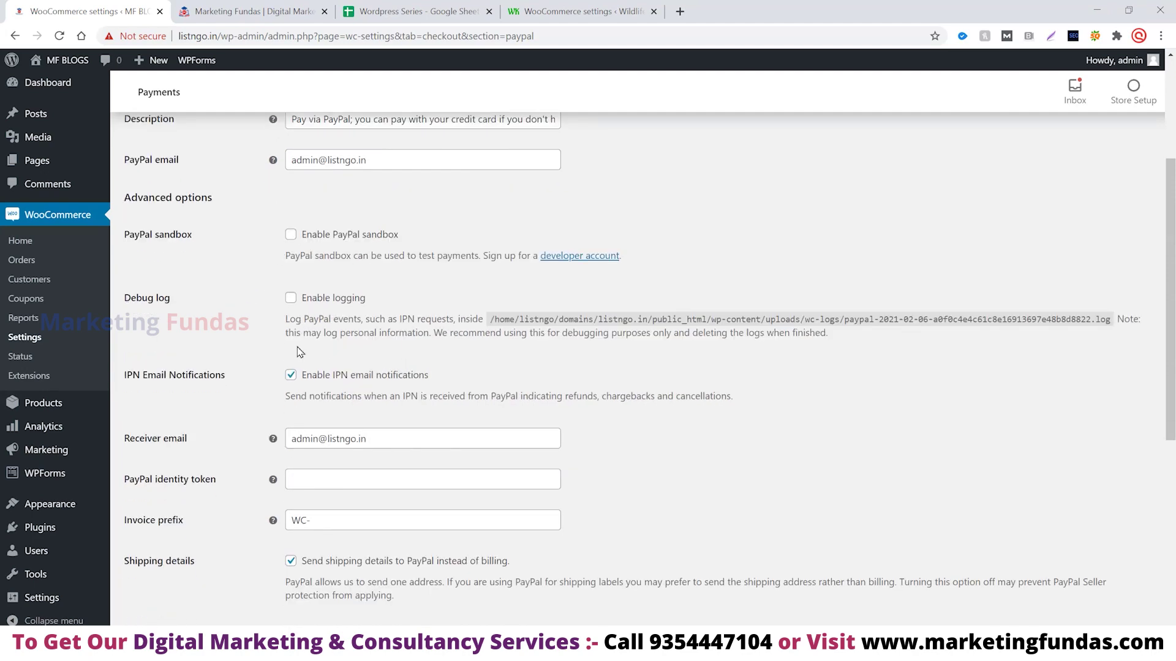
scroll(344, 305, down, 1)
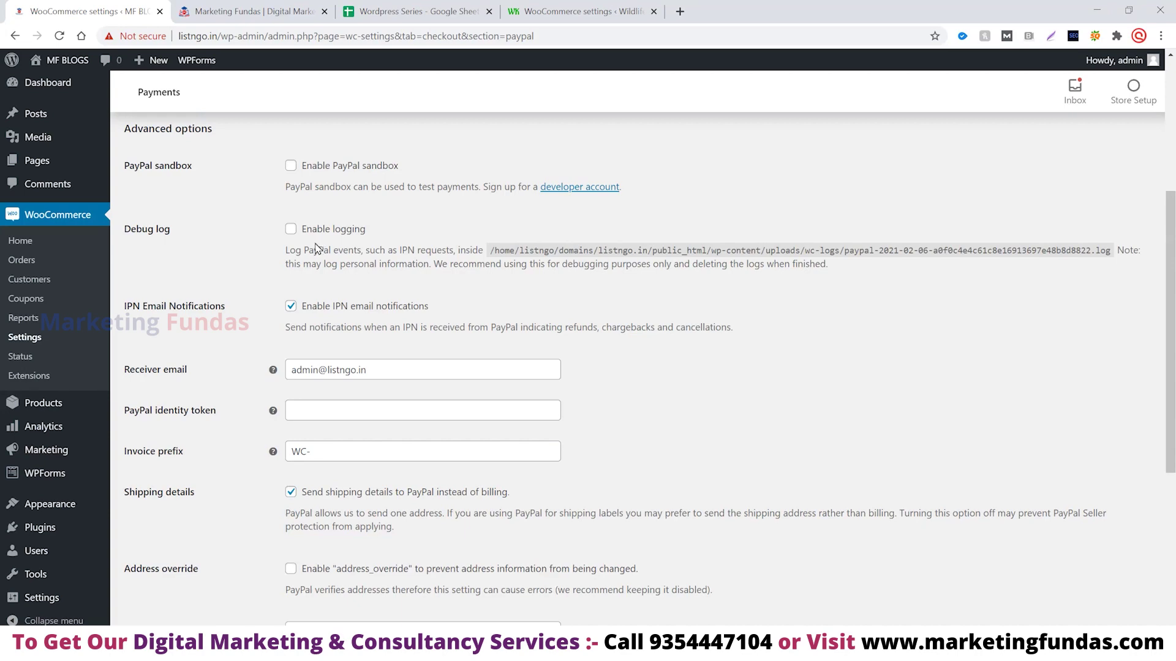
scroll(313, 275, down, 1)
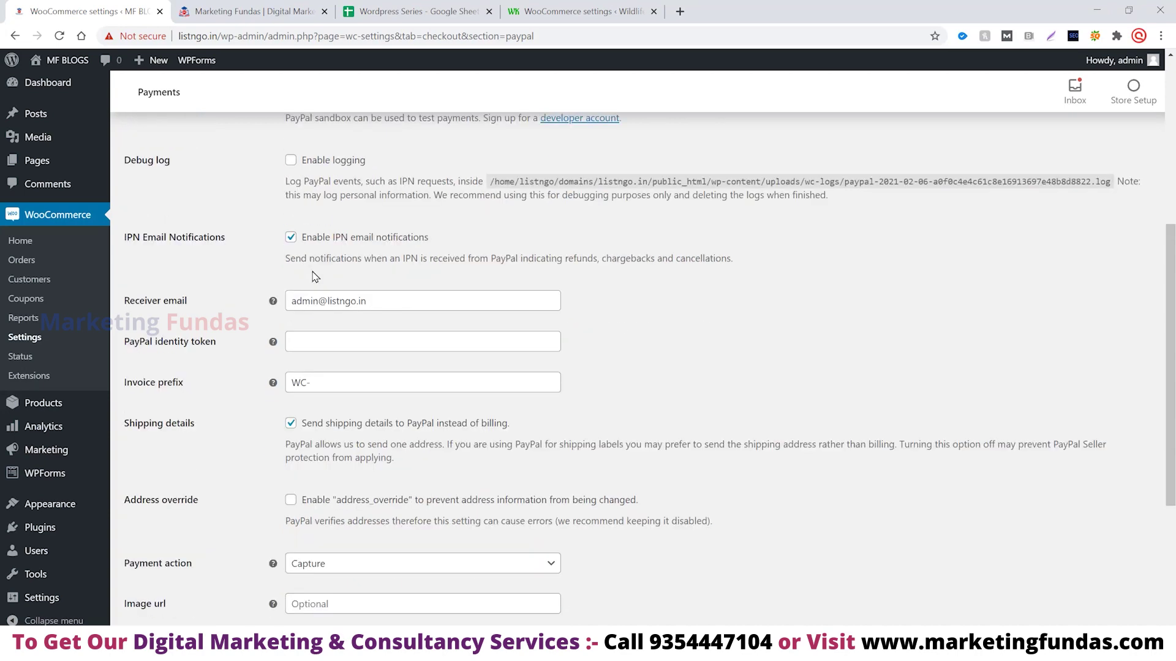
scroll(313, 276, up, 1)
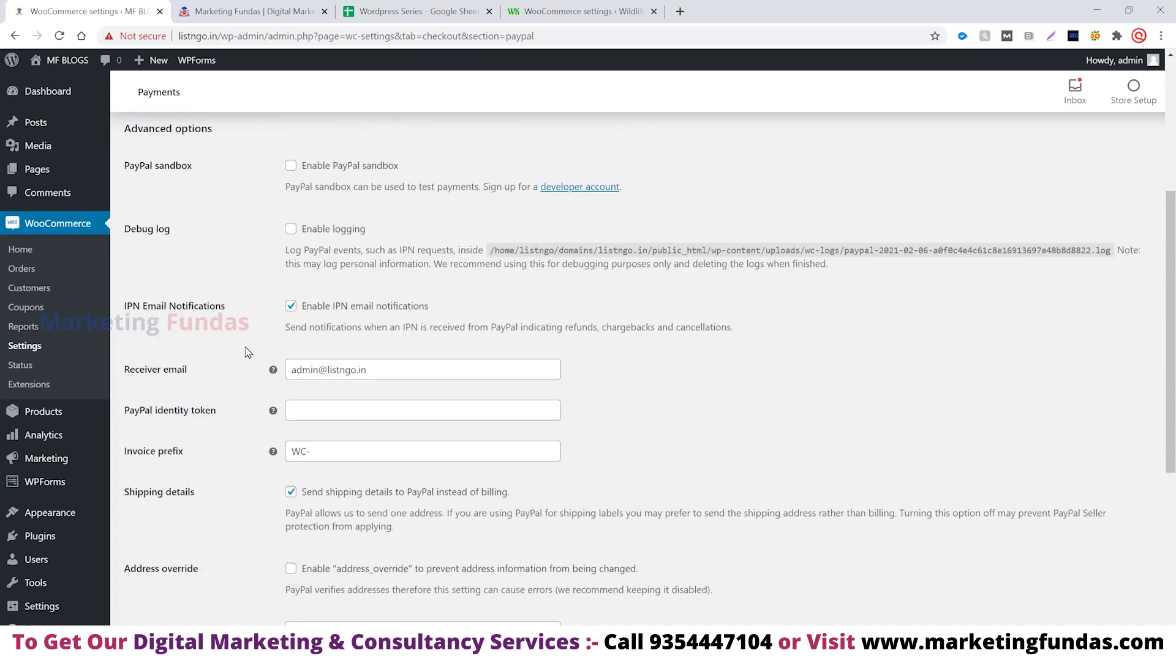
scroll(465, 390, down, 1)
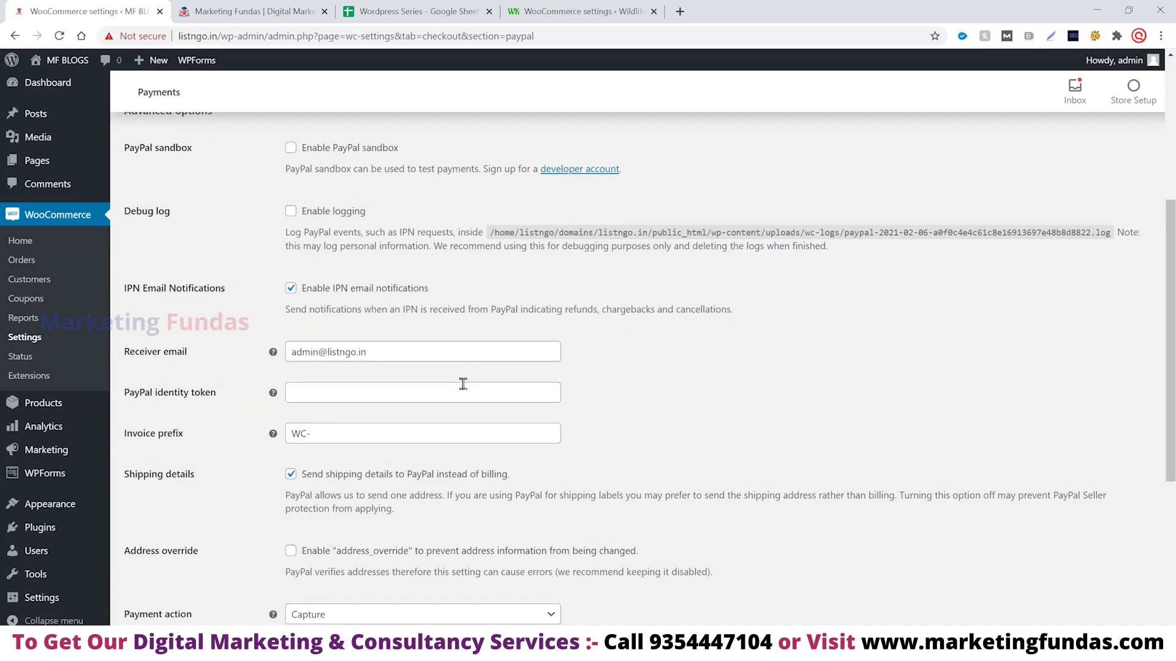
click(419, 301)
click(408, 329)
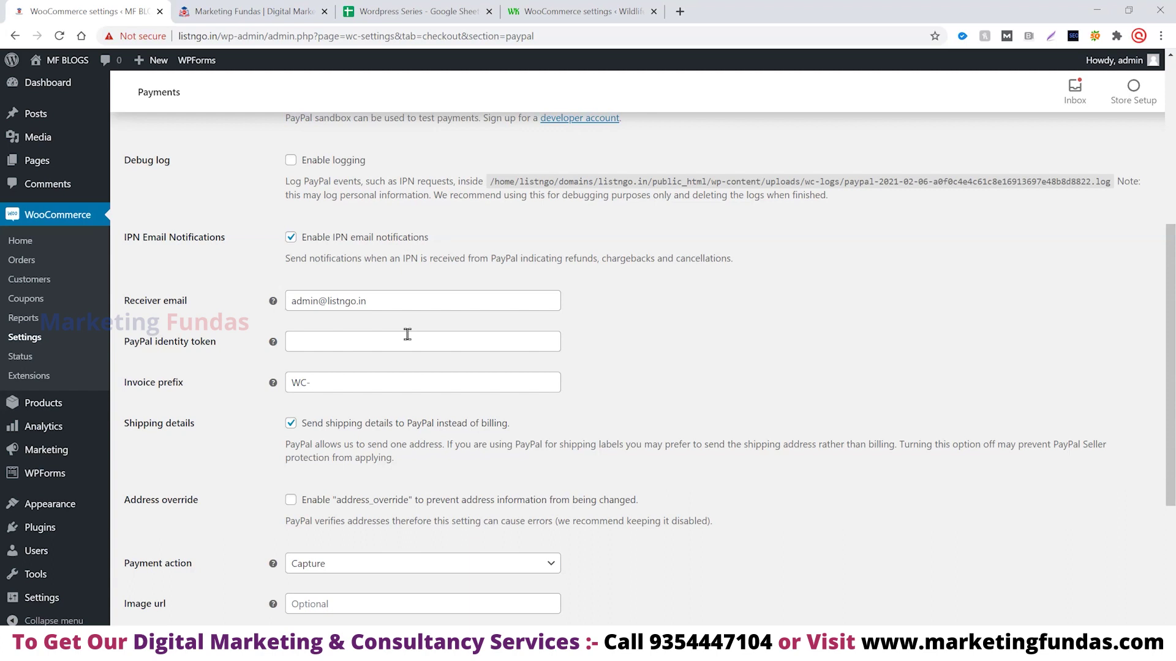
Examine PayPal's identity token, invoice prefix, shipping, payment action and API credential options, and return to the payment methods
scroll(407, 334, down, 1)
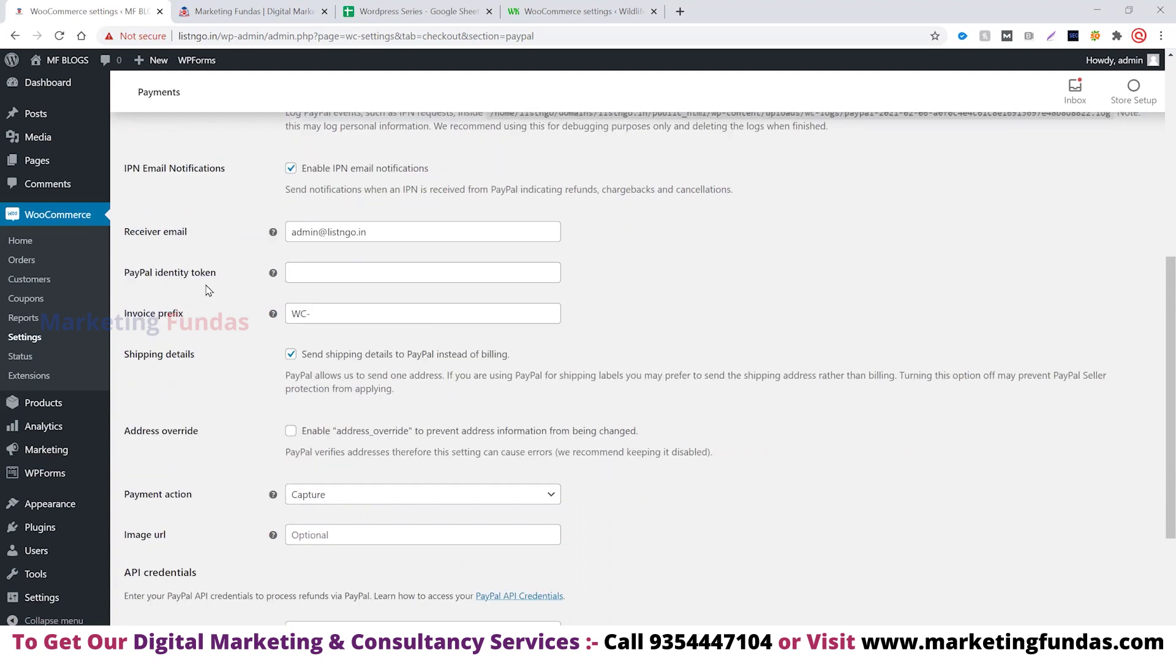
click(327, 273)
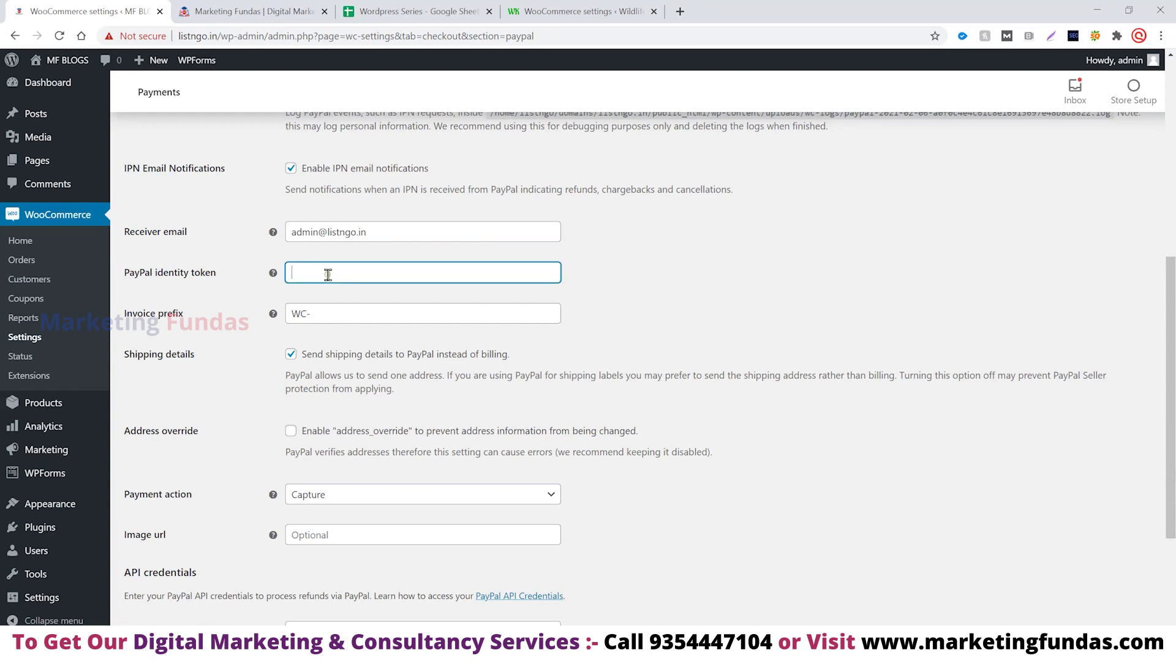
click(312, 305)
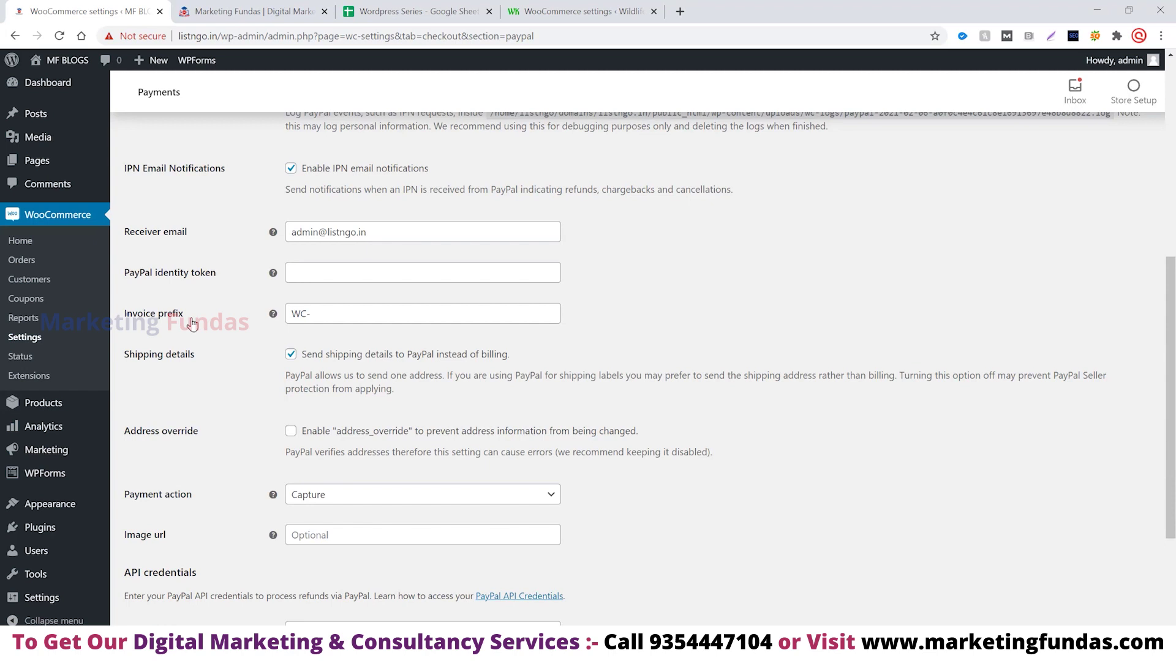
click(320, 314)
scroll(316, 340, down, 1)
scroll(315, 338, down, 2)
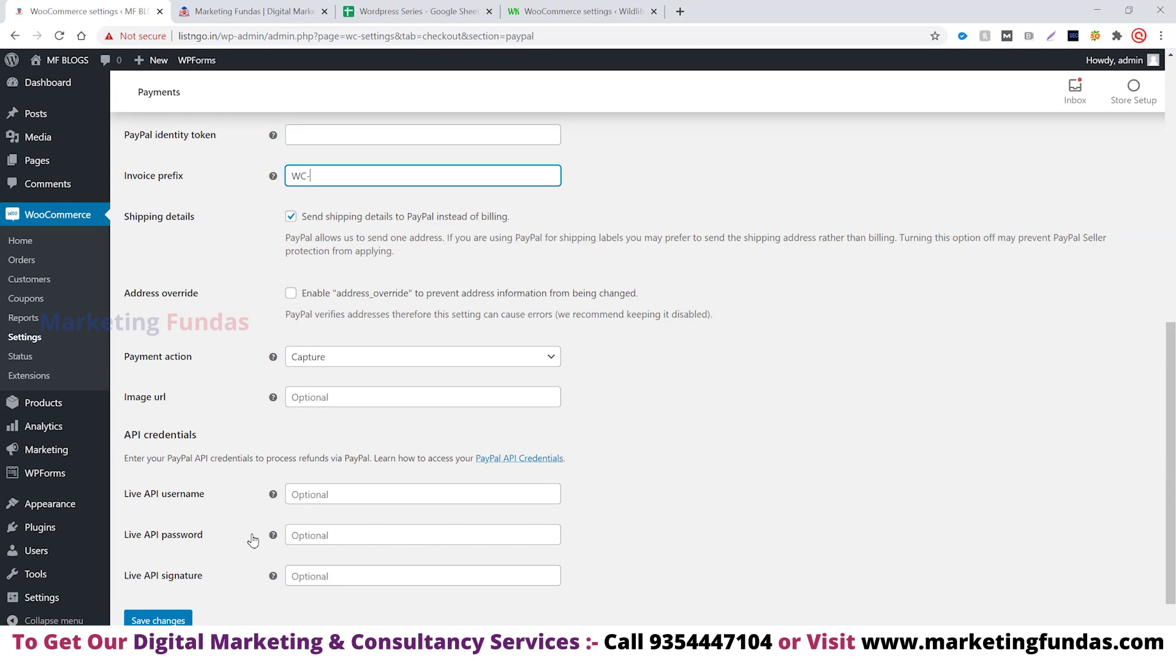
scroll(253, 541, up, 2)
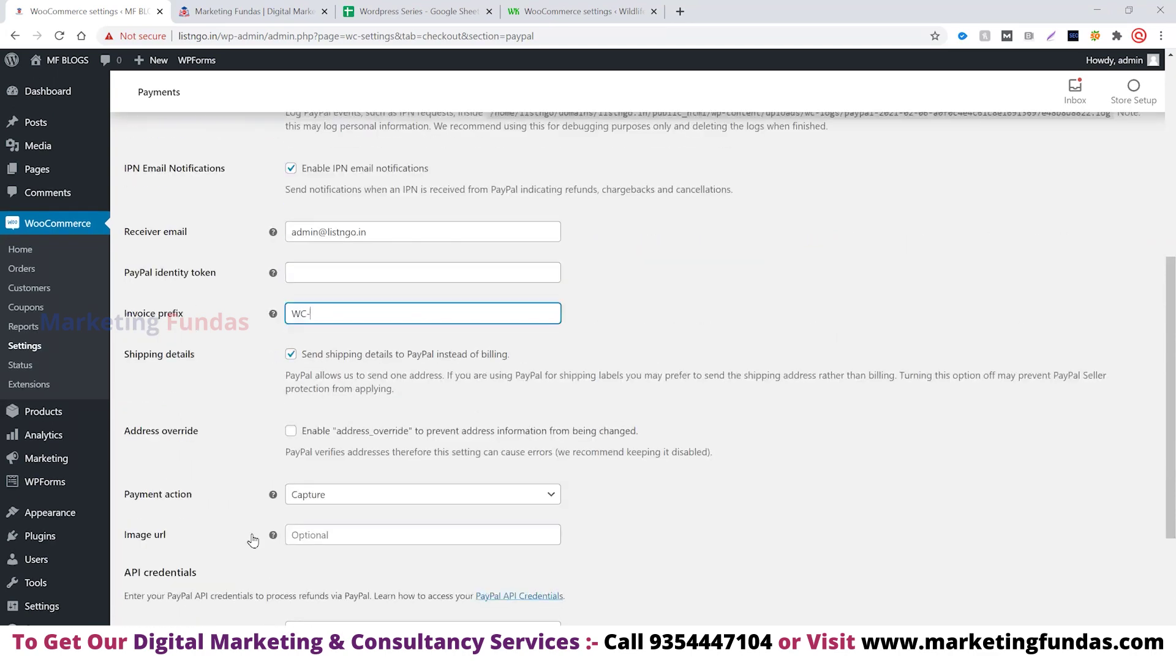
scroll(253, 540, down, 3)
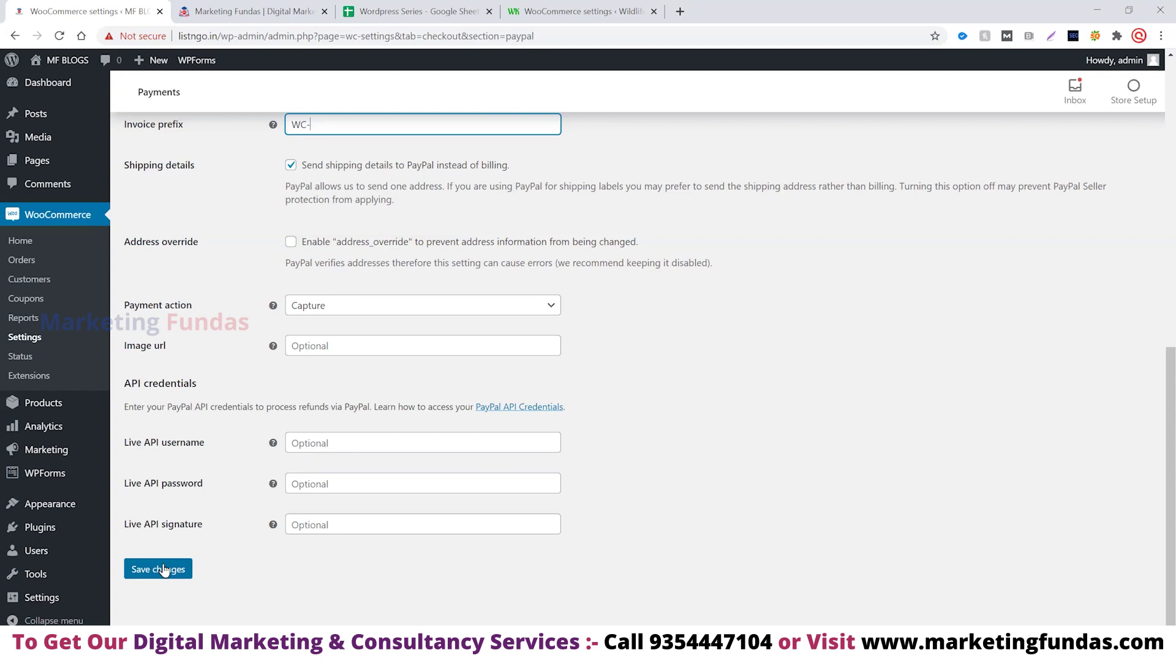
scroll(239, 612, up, 1)
scroll(239, 559, down, 1)
scroll(238, 554, up, 9)
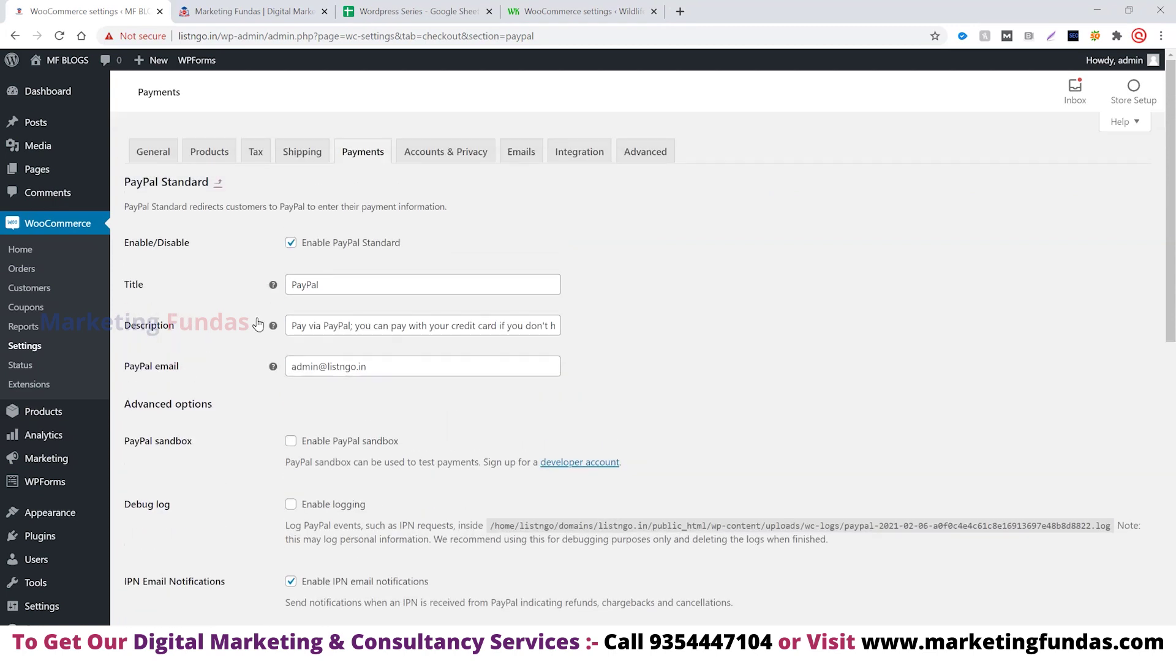
click(216, 183)
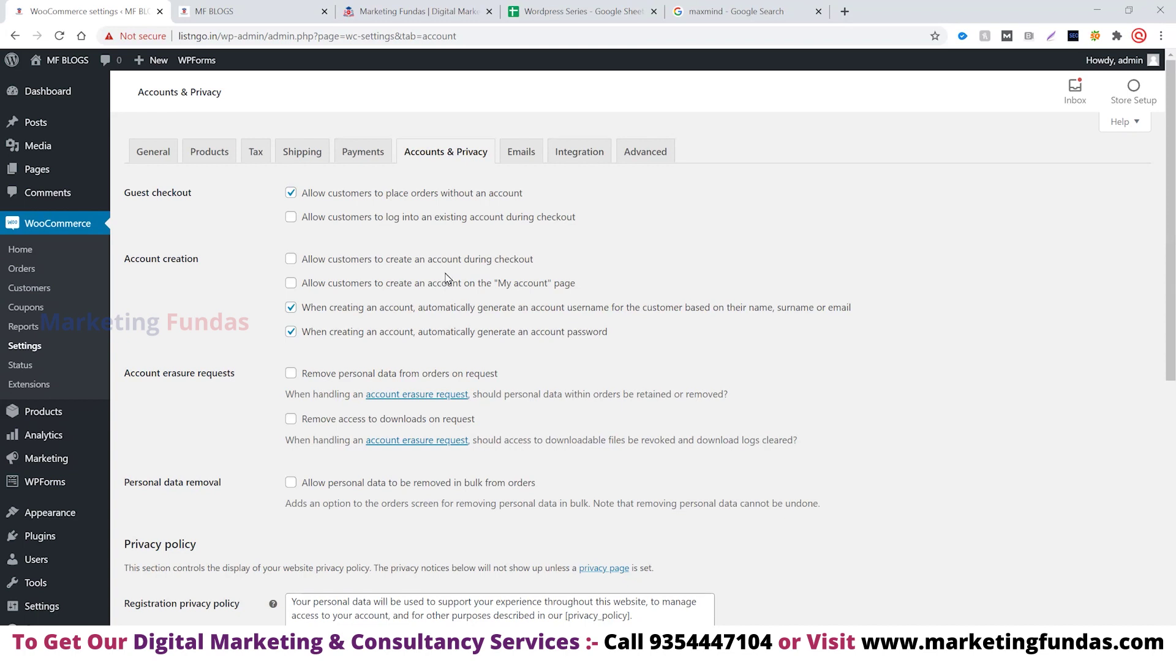
Allow customers to create an account during checkout and on the "My account" page, and review the account erasure and data removal options
click(464, 267)
click(516, 292)
scroll(423, 327, down, 2)
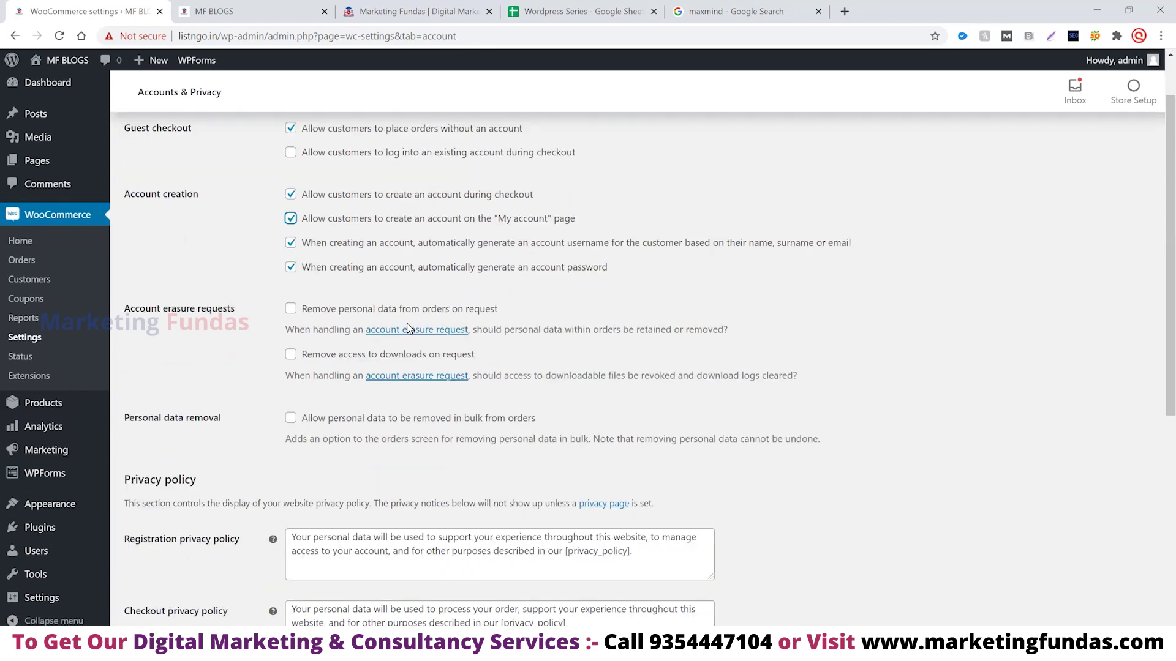
scroll(331, 281, up, 1)
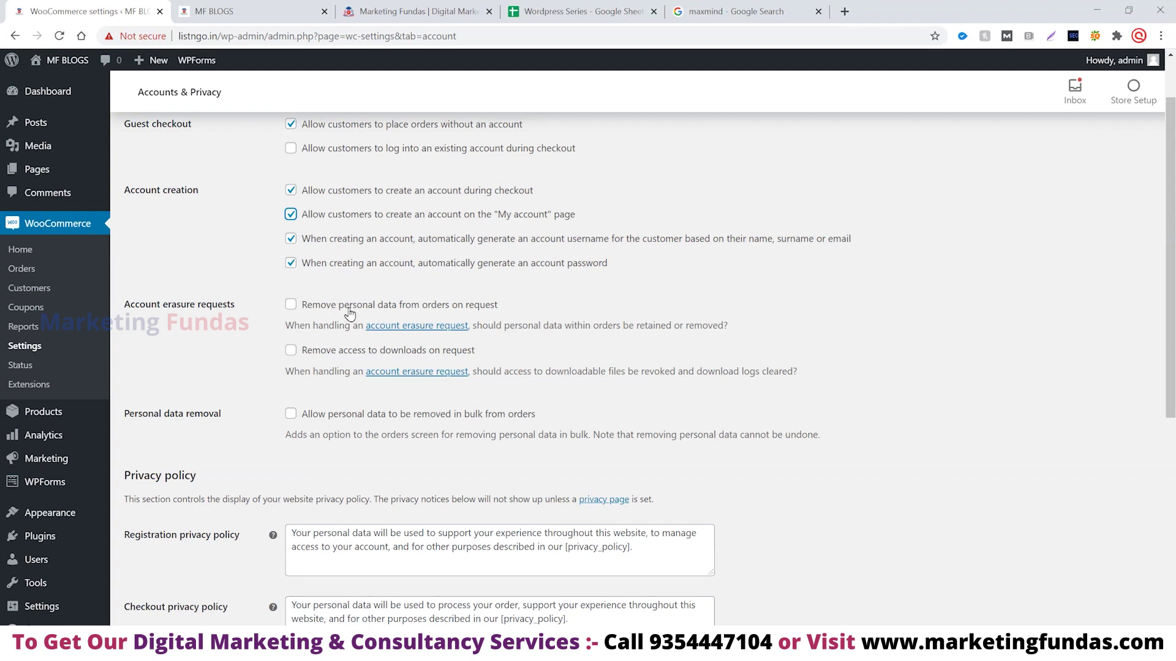
scroll(349, 314, down, 1)
scroll(281, 309, up, 1)
scroll(331, 442, down, 1)
scroll(330, 442, down, 2)
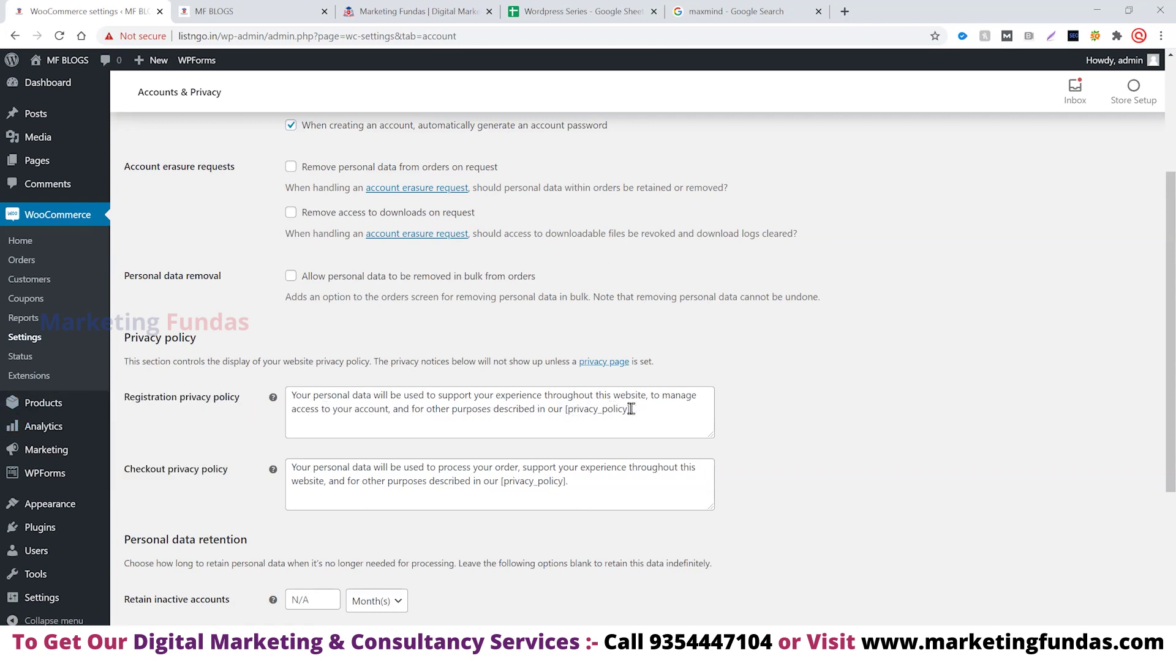
Examine the checkout privacy policy text and the personal data retention periods for inactive accounts and orders
click(503, 468)
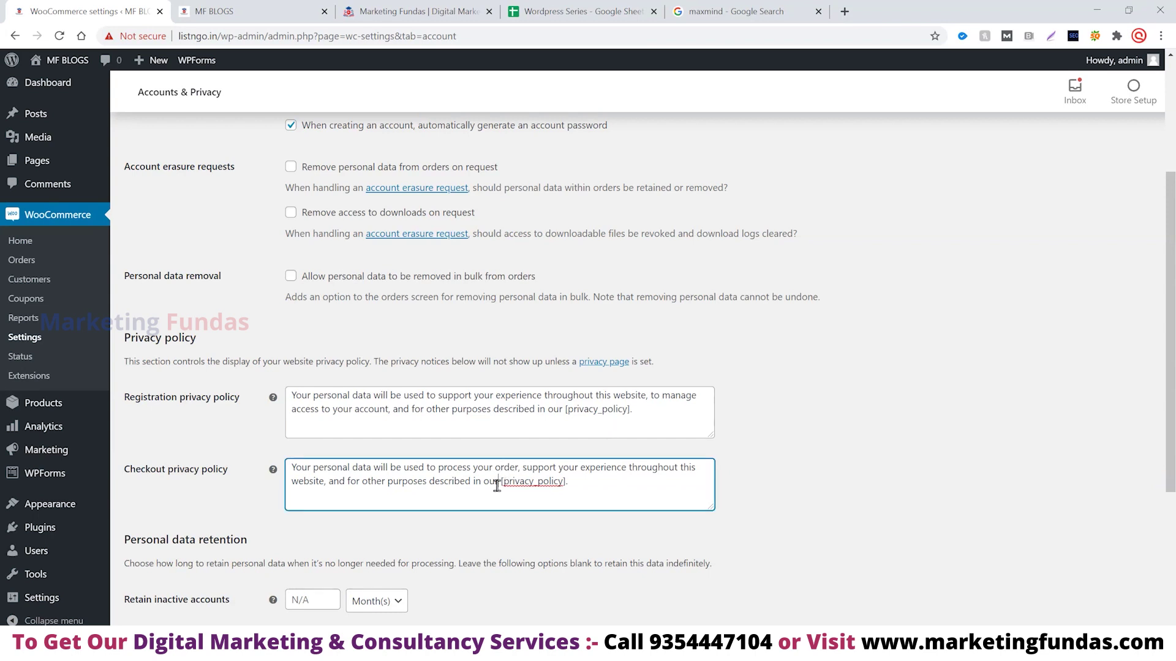
scroll(497, 485, down, 1)
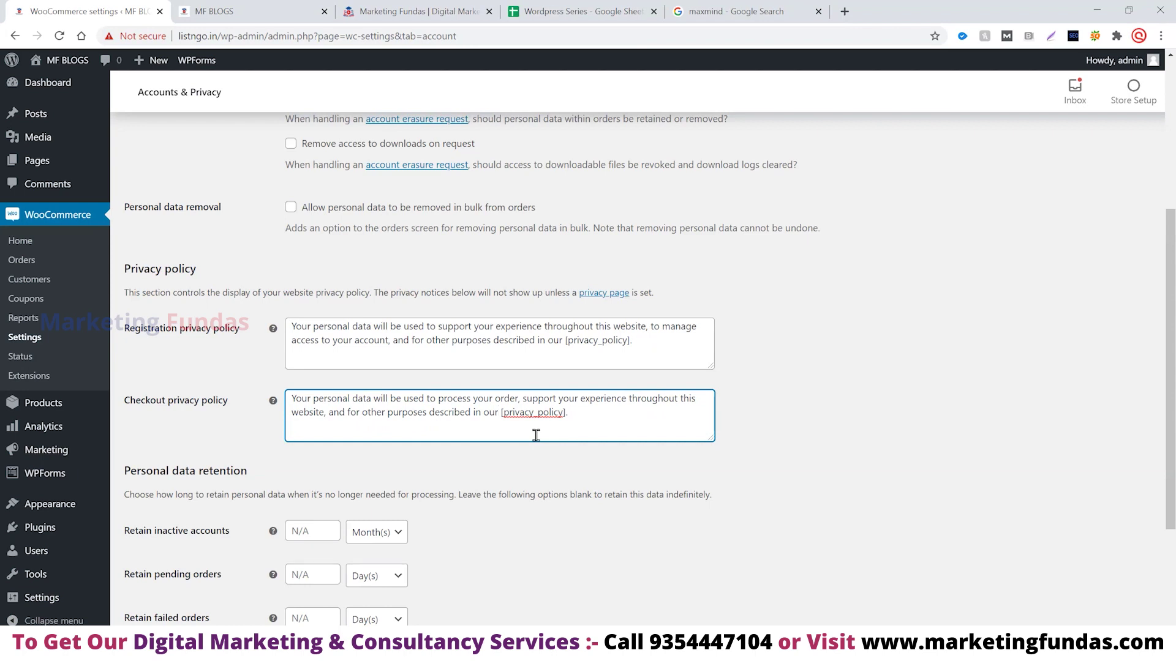
scroll(441, 459, down, 3)
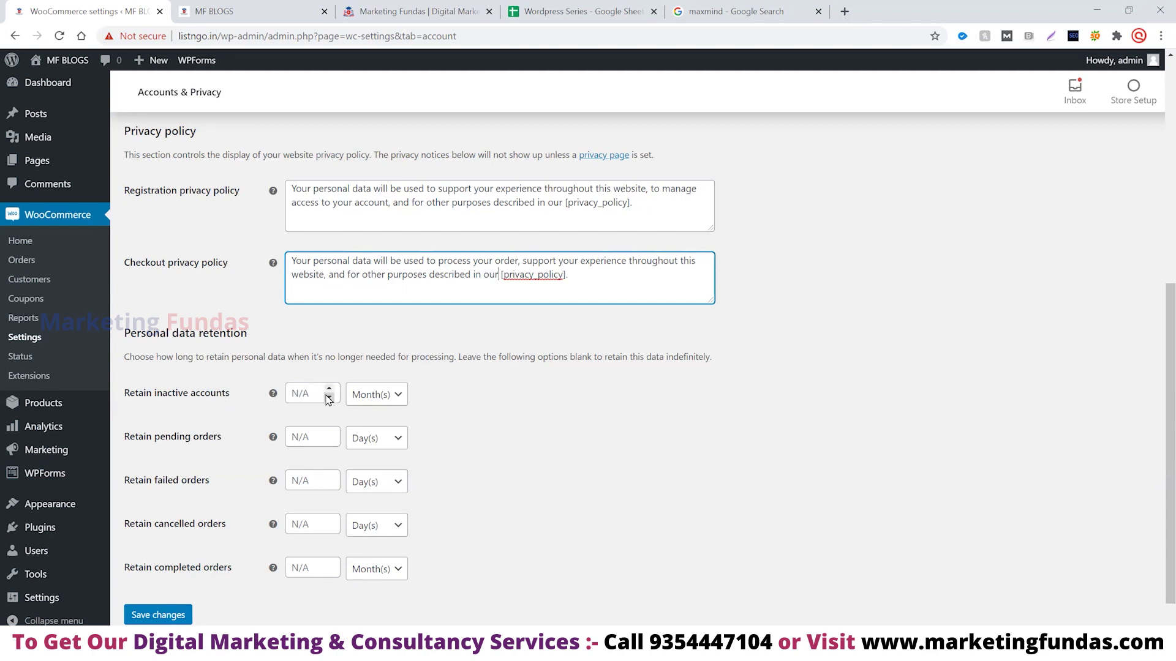
click(383, 397)
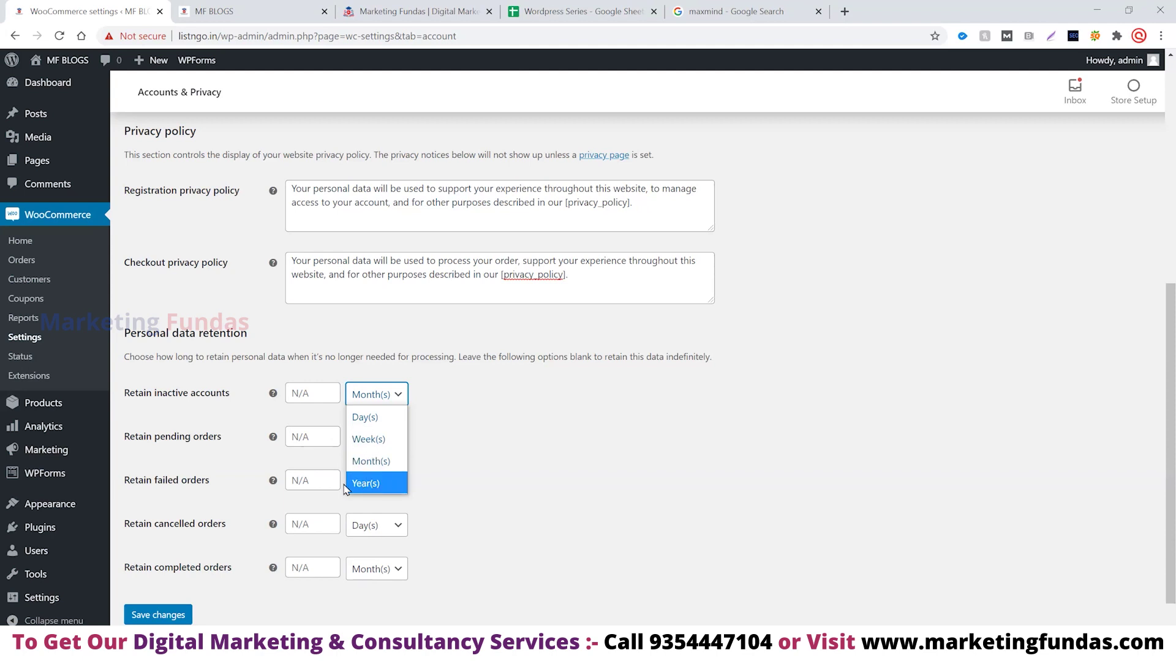
click(252, 471)
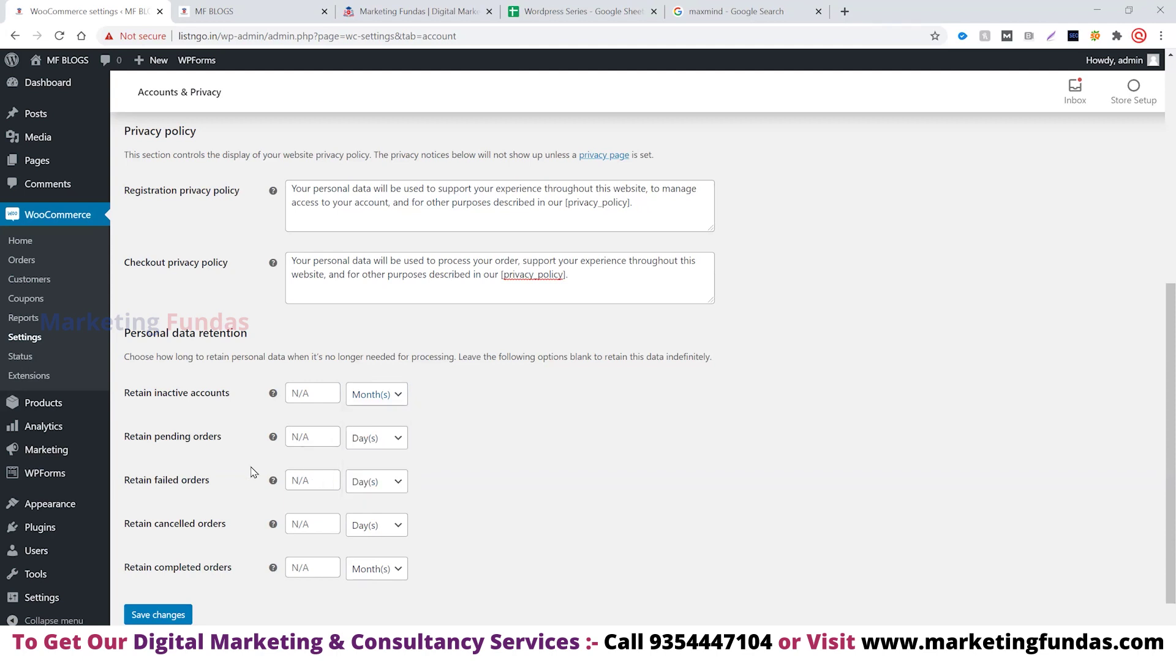
click(376, 449)
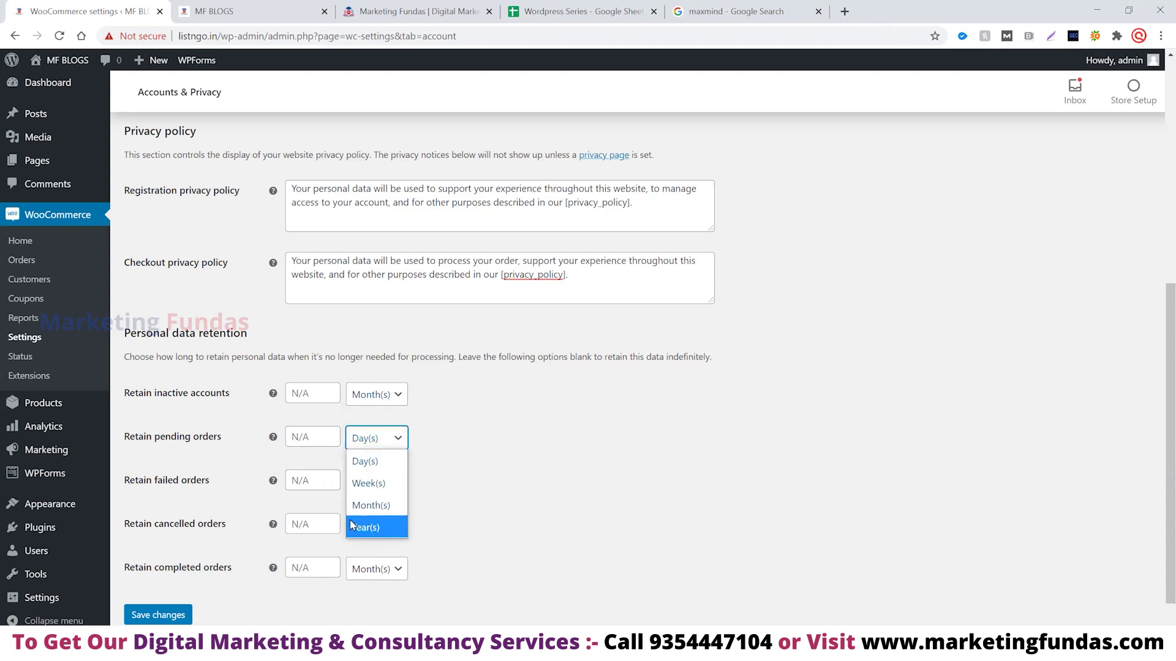
click(244, 512)
scroll(244, 524, down, 1)
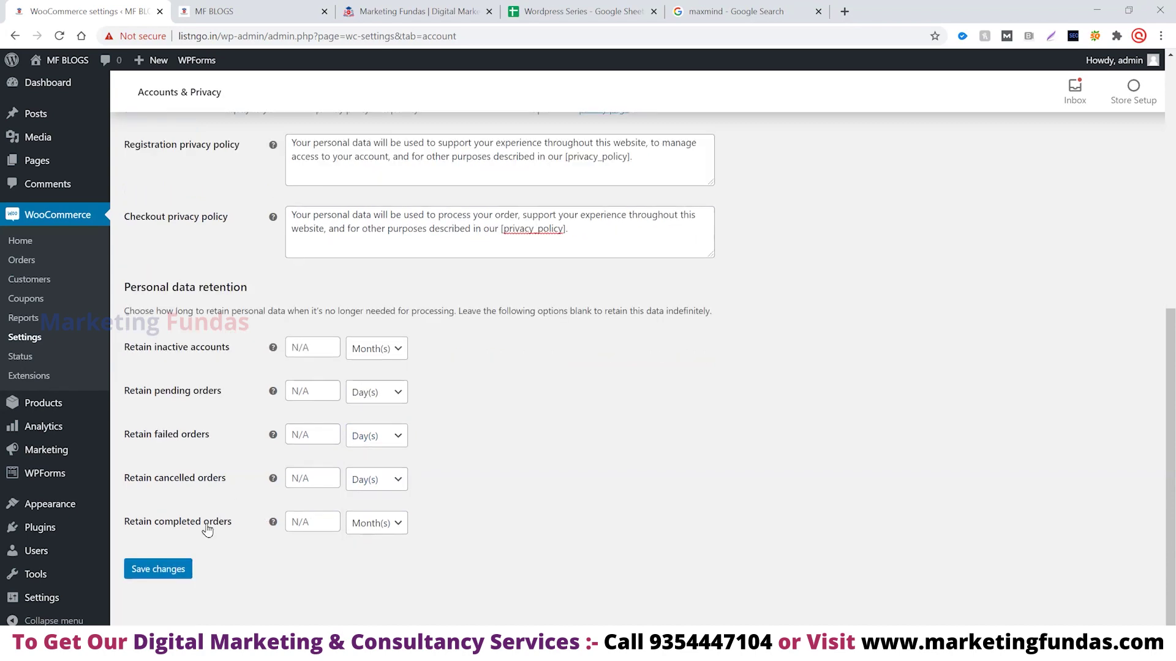
scroll(313, 572, up, 1)
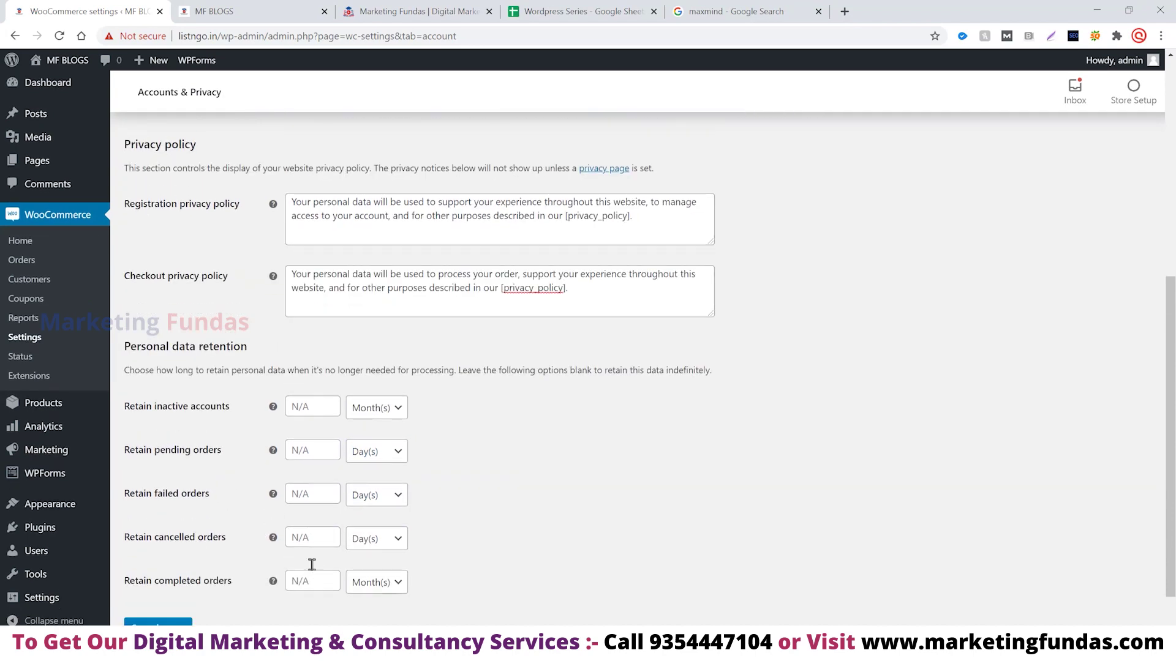
scroll(312, 572, down, 1)
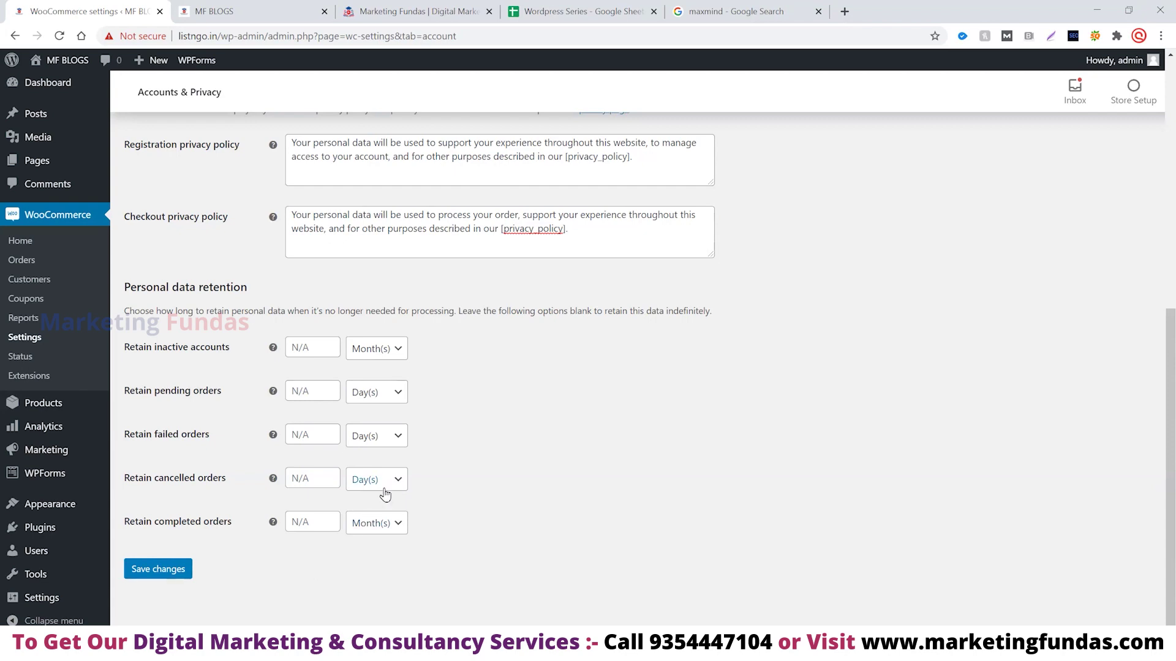
Leave the account and privacy settings without saving and open the email notification settings
scroll(384, 495, up, 8)
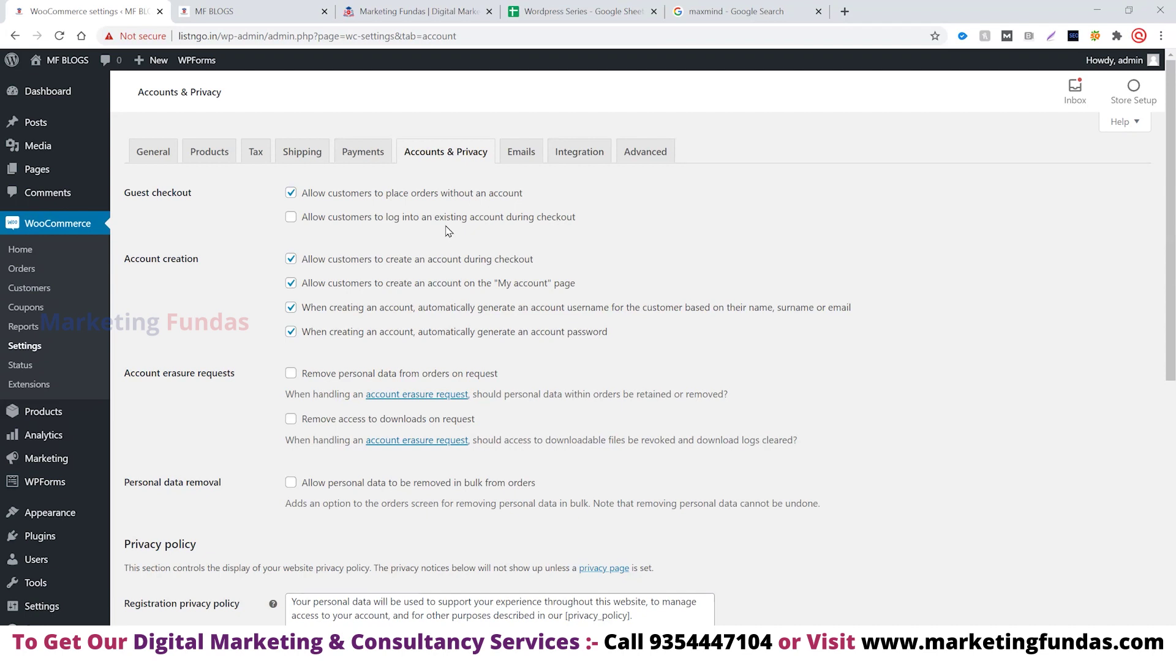
click(521, 153)
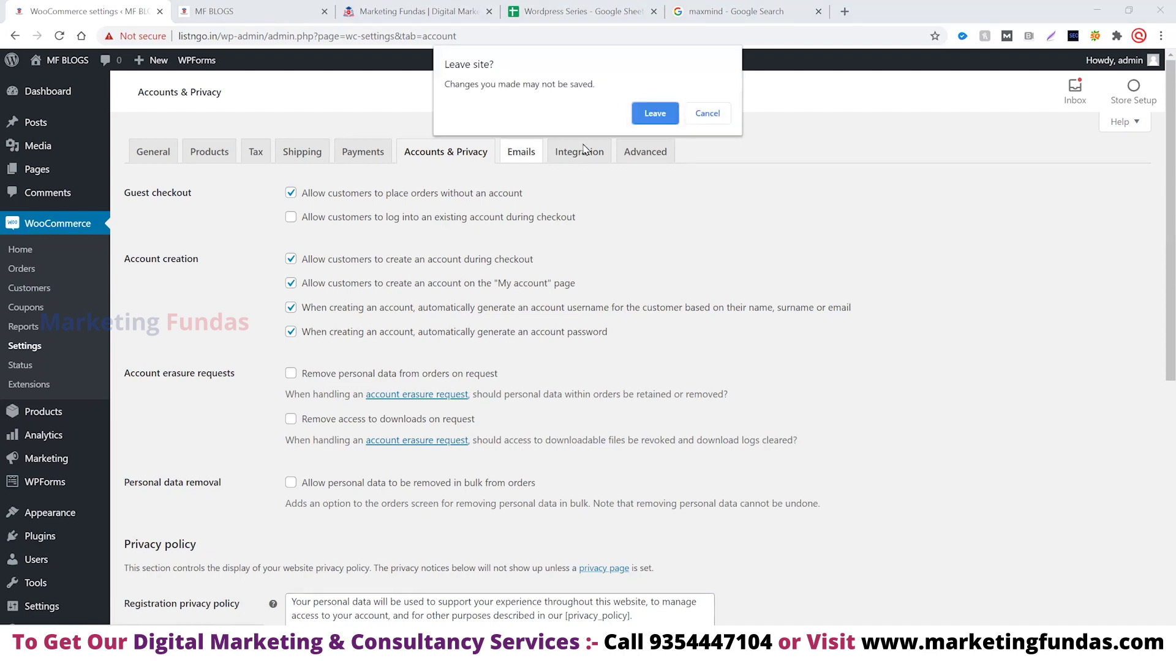
click(650, 117)
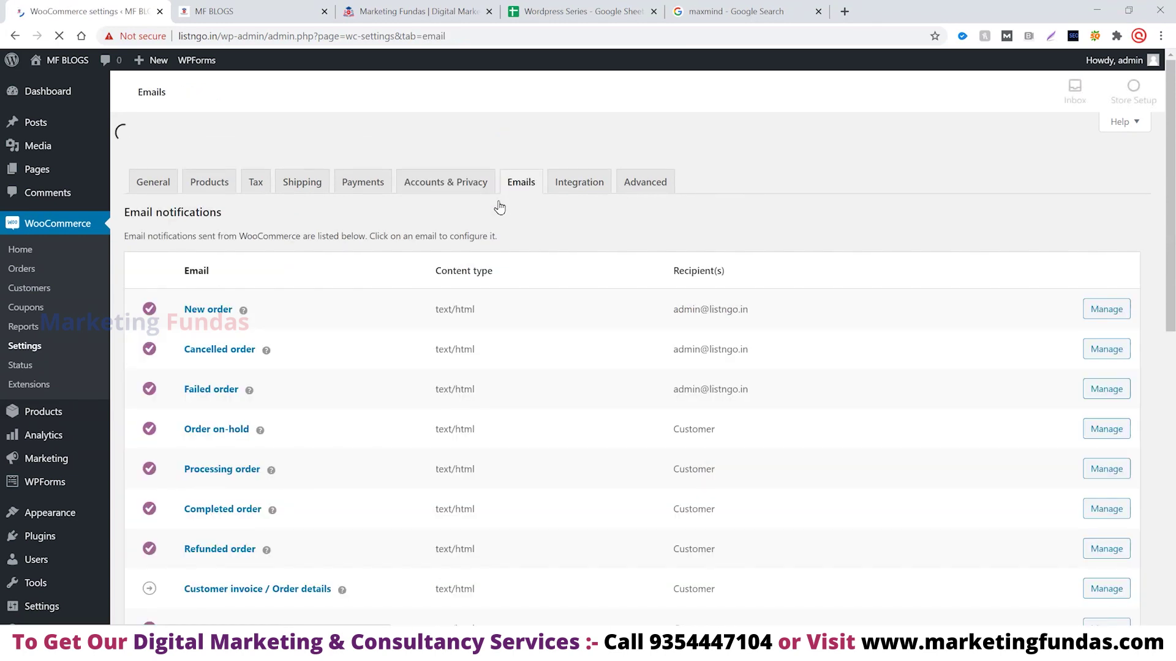
Examine the list of WooCommerce email notifications with their content types and recipients, down to the sender options
scroll(287, 265, down, 1)
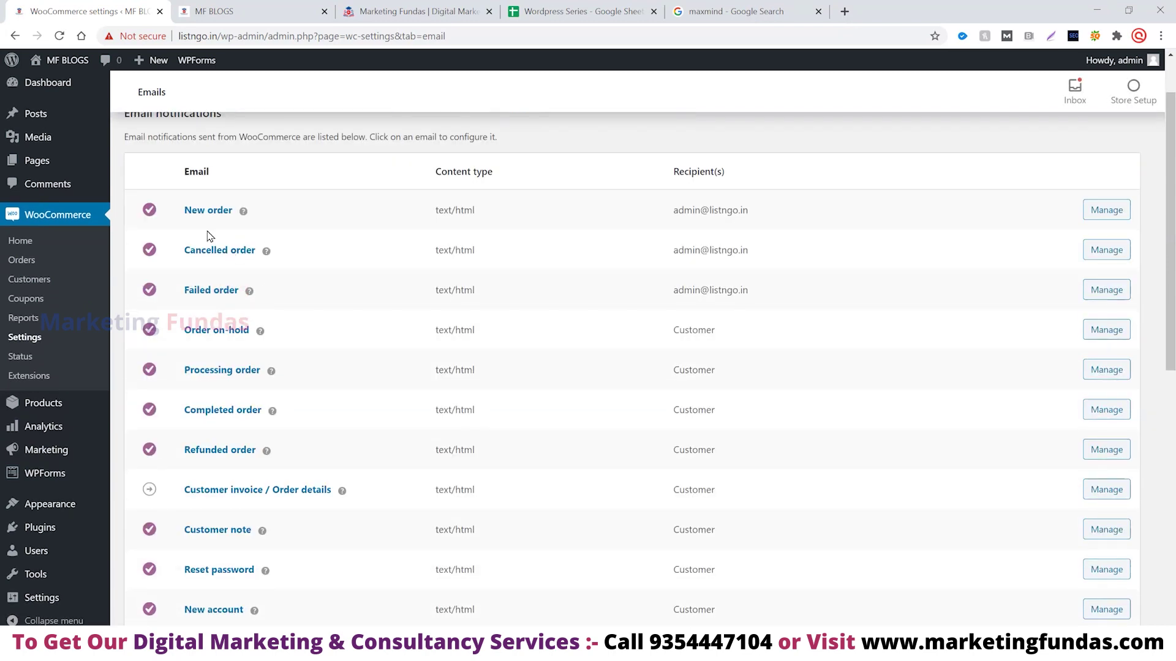
scroll(300, 219, up, 1)
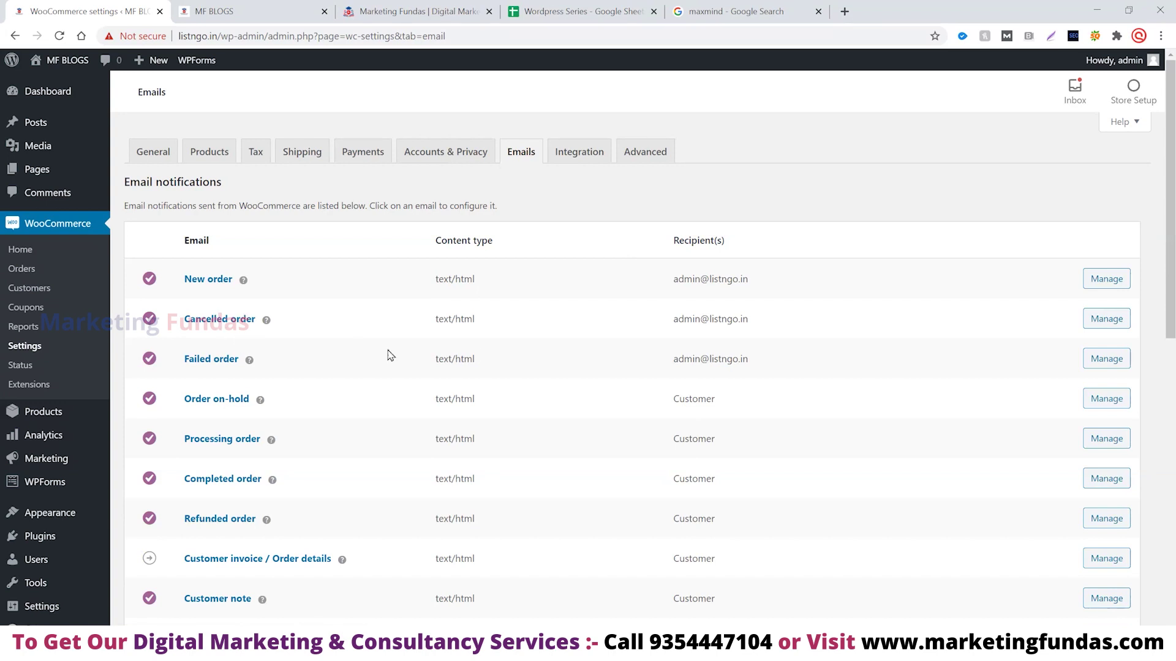
scroll(700, 331, down, 1)
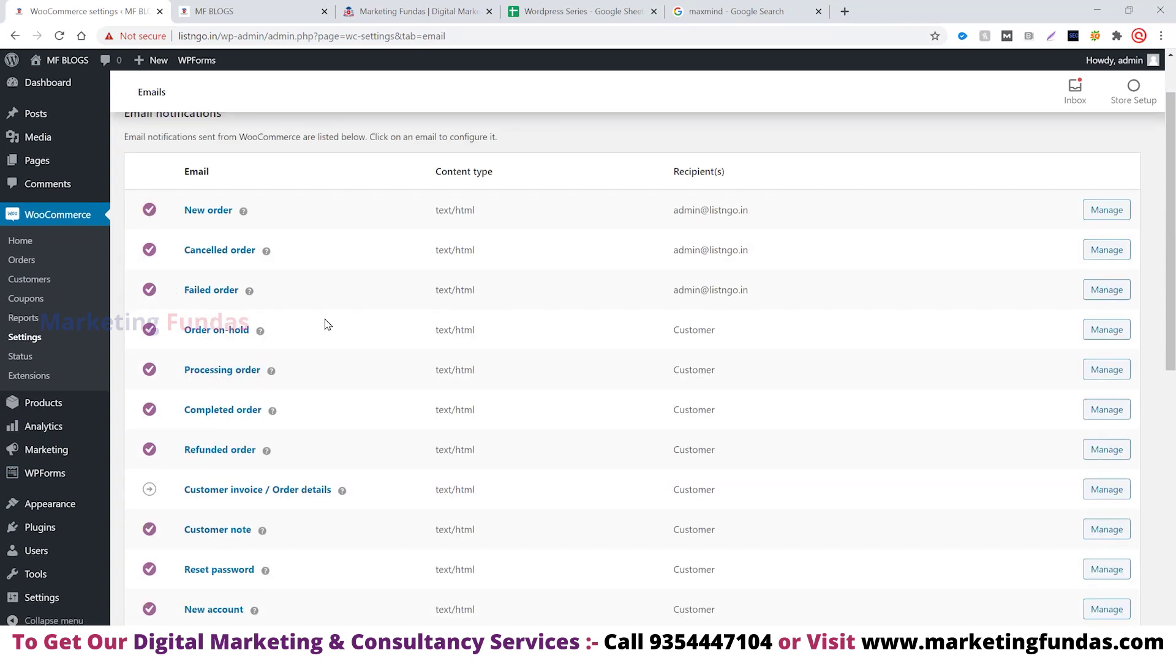
scroll(703, 311, down, 1)
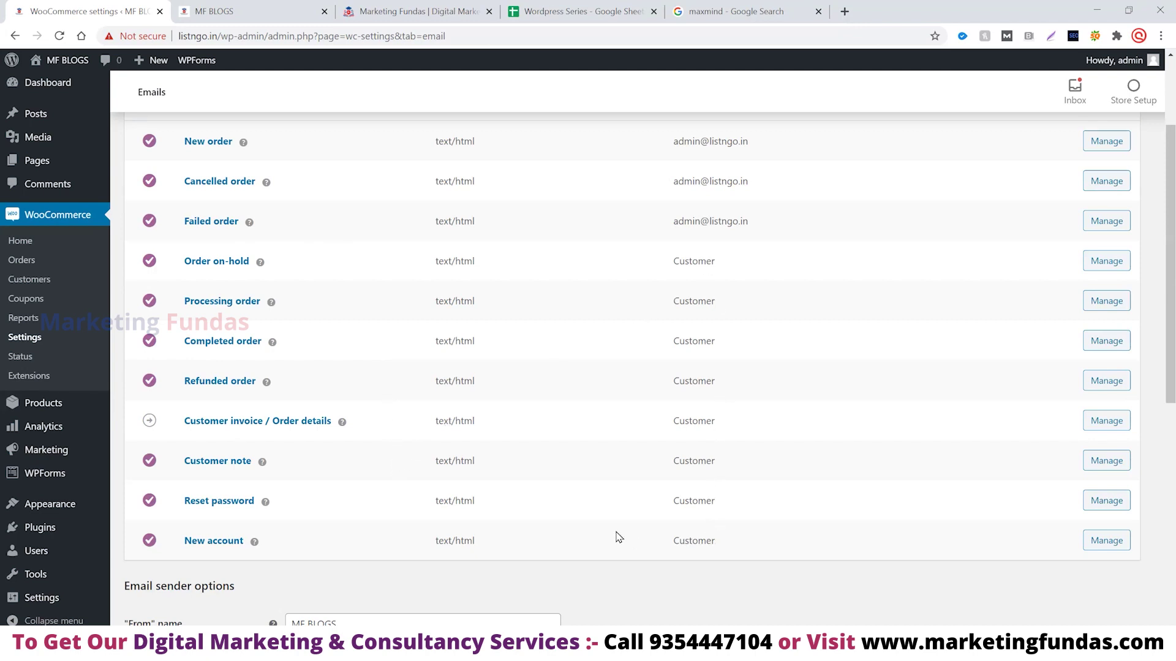
scroll(555, 562, down, 1)
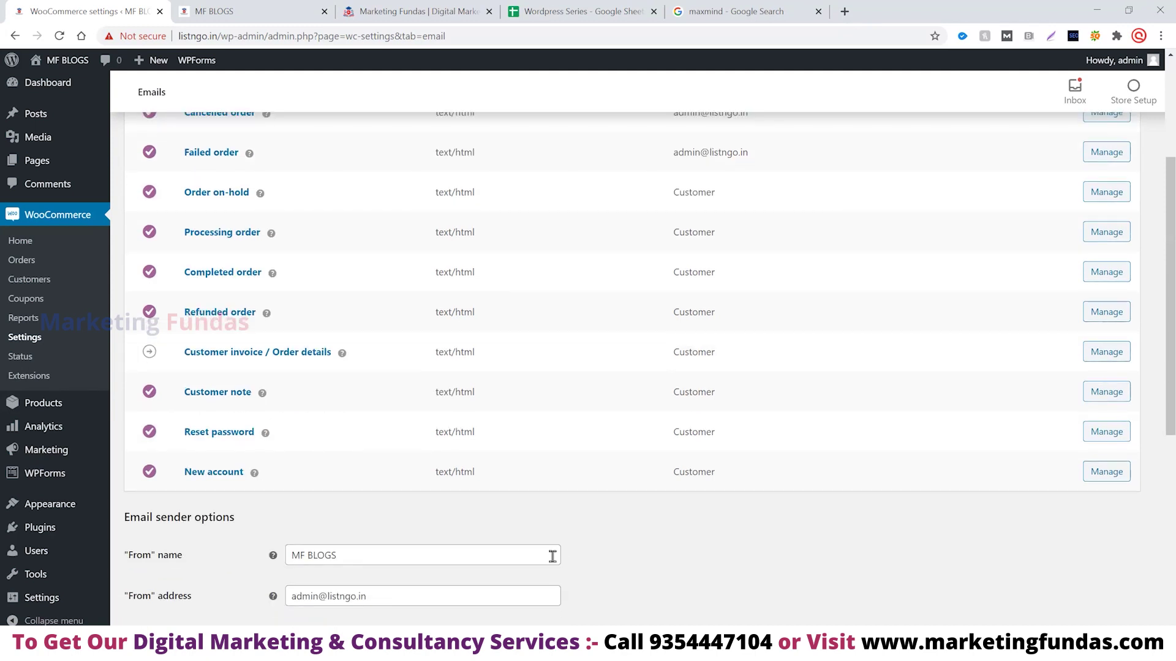
scroll(514, 481, up, 1)
scroll(514, 481, down, 1)
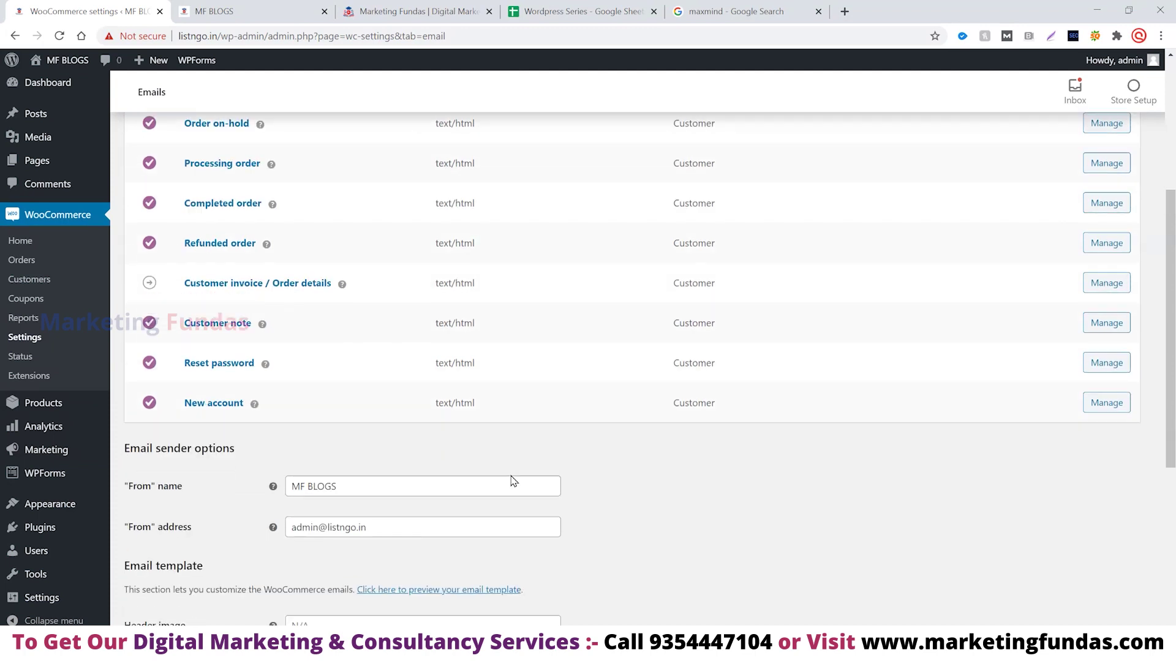
scroll(465, 478, down, 1)
scroll(325, 411, down, 1)
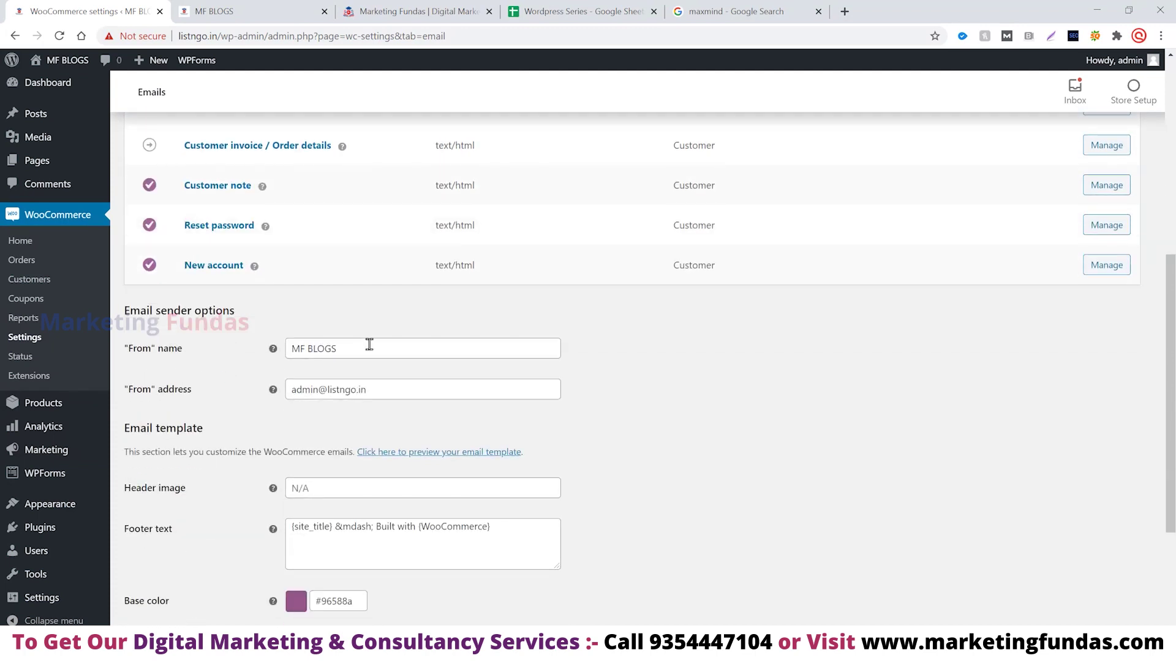
Examine the email sender name and address, and the template's header image, footer text and color options
click(369, 345)
scroll(369, 345, down, 1)
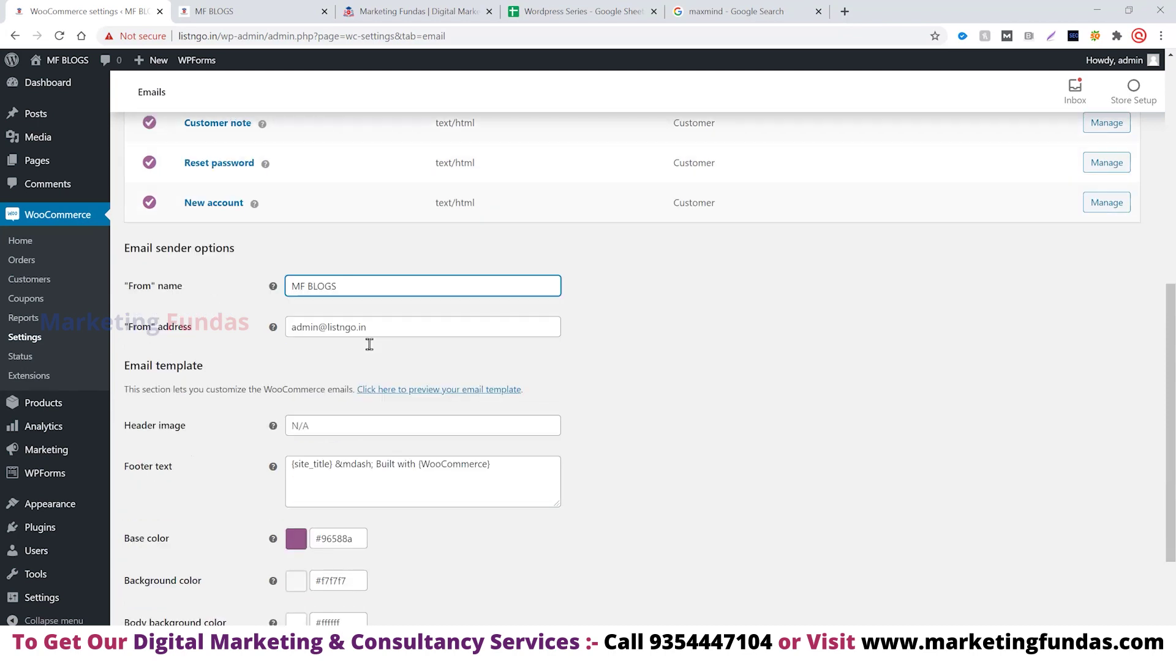
click(395, 319)
scroll(394, 319, down, 1)
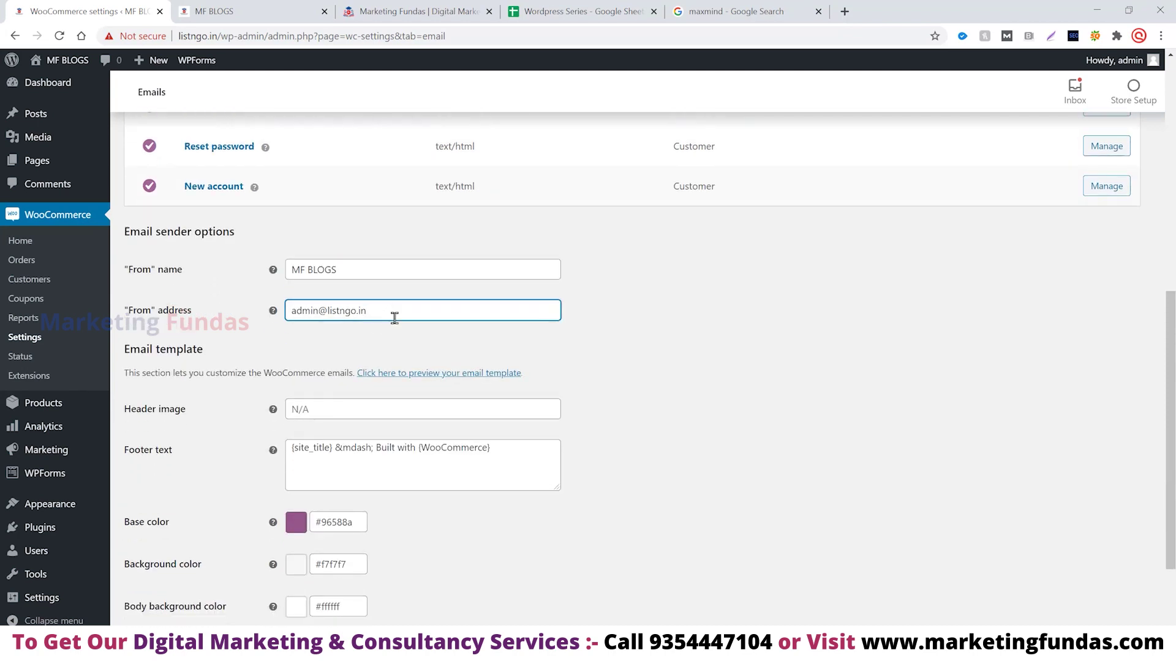
scroll(395, 325, down, 1)
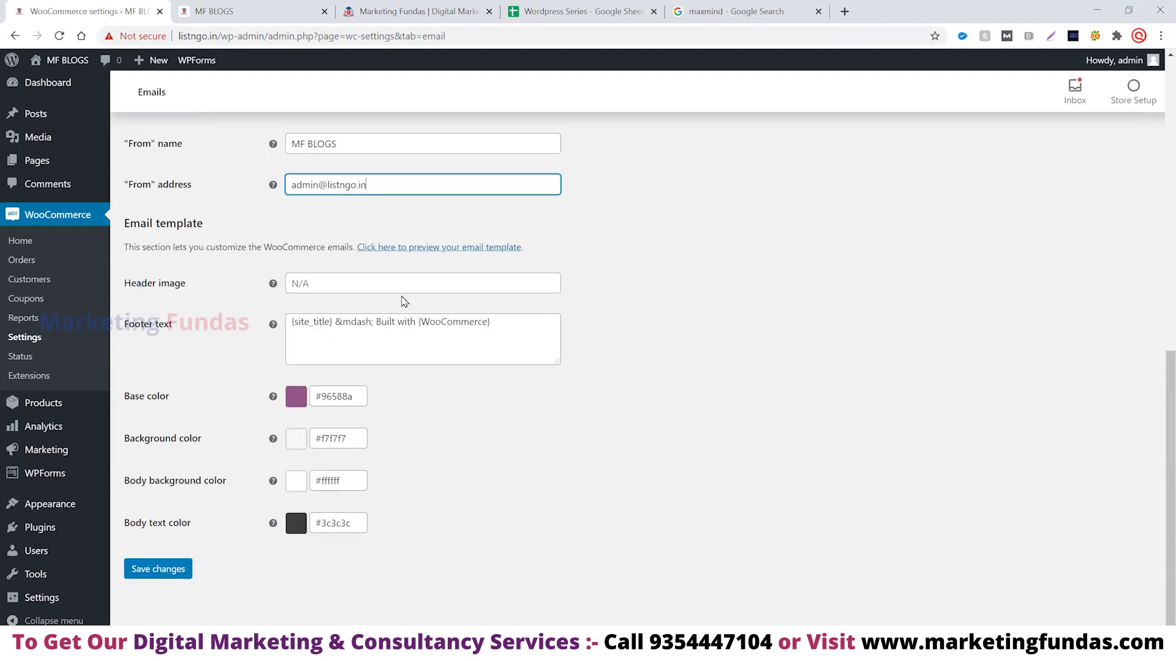
click(407, 279)
click(388, 329)
click(390, 399)
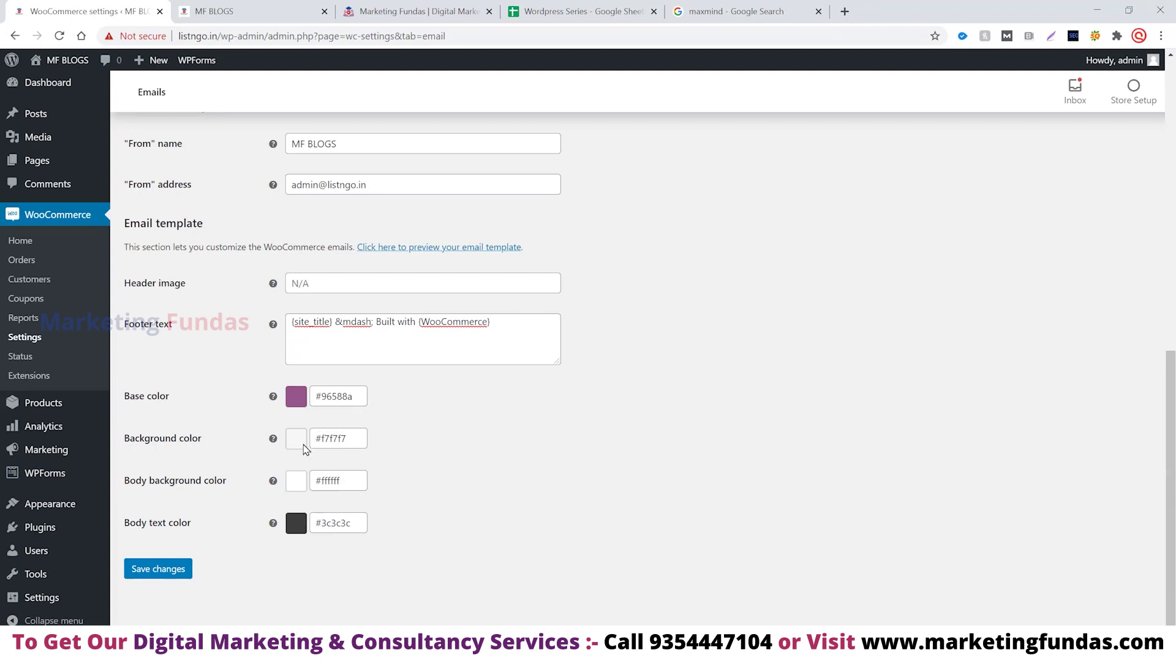
Review the MaxMind Geolocation integration settings and open the advanced page setup
scroll(459, 407, up, 10)
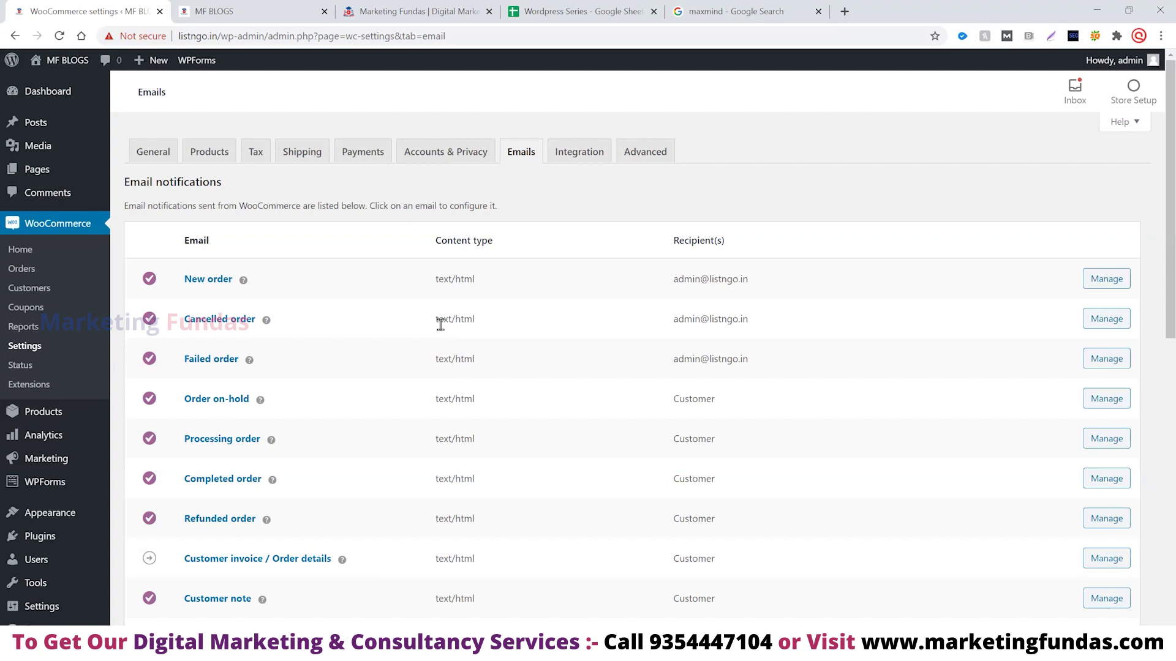
click(605, 155)
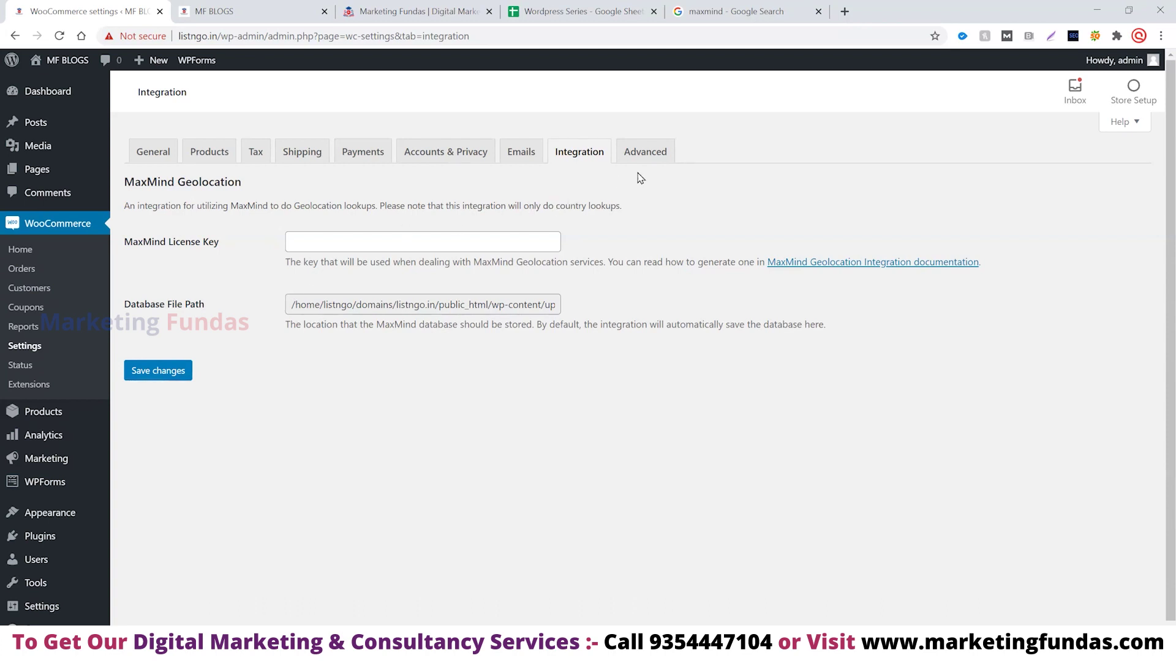
click(659, 162)
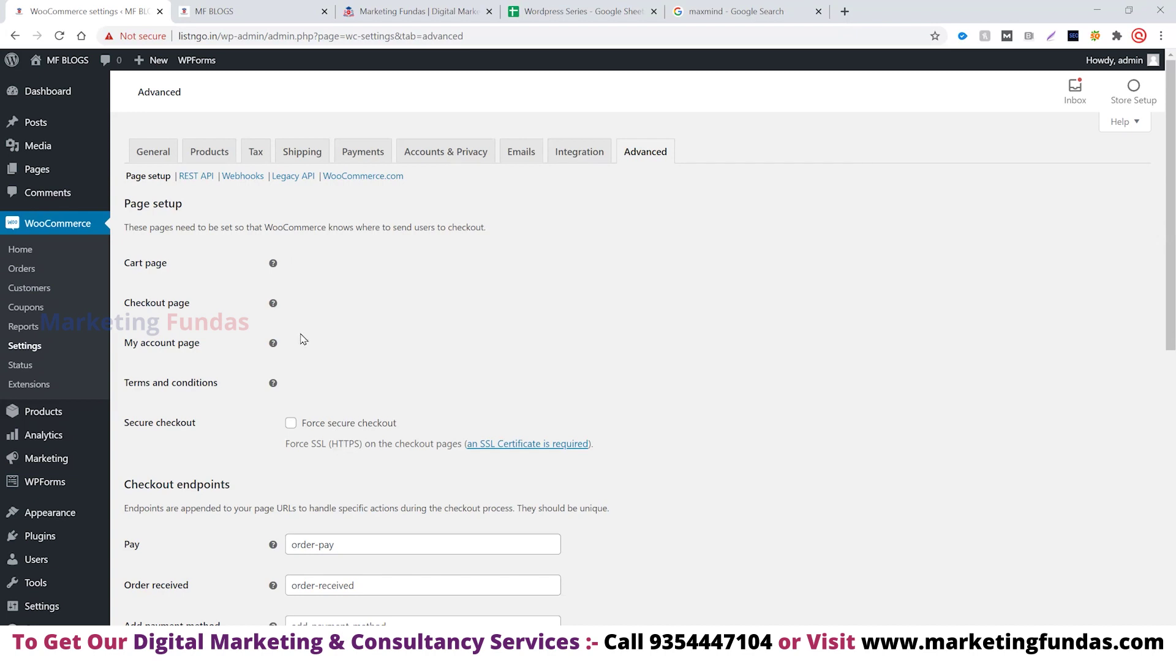
Try out the option to force secure checkout, and switch it off again
scroll(311, 357, down, 1)
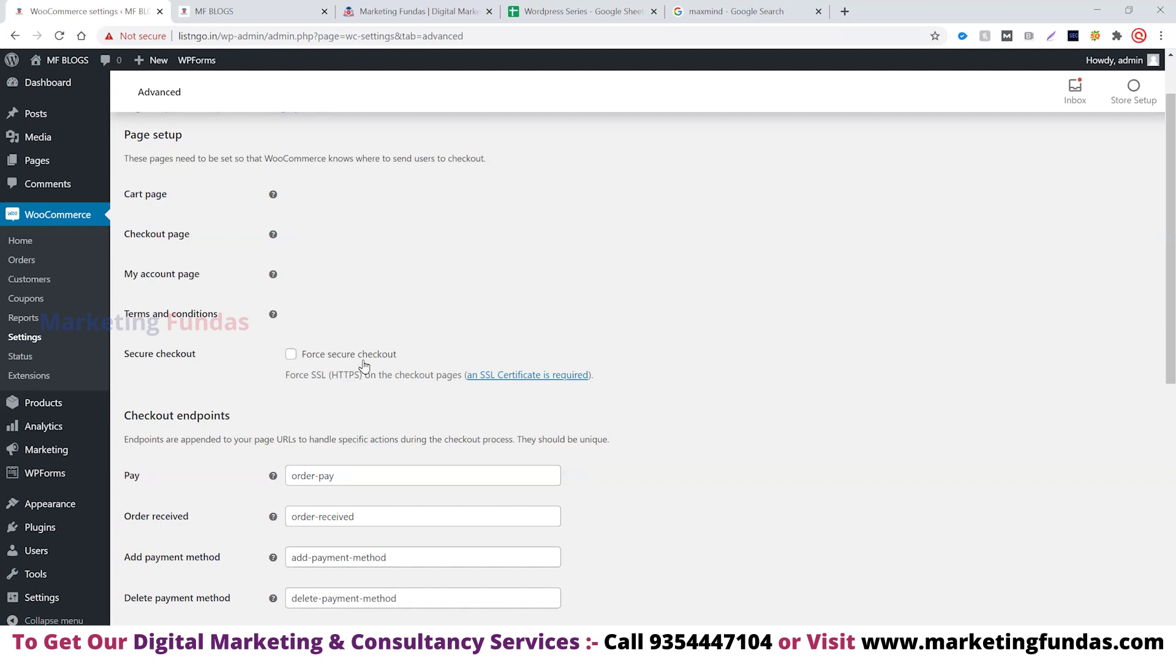
click(364, 366)
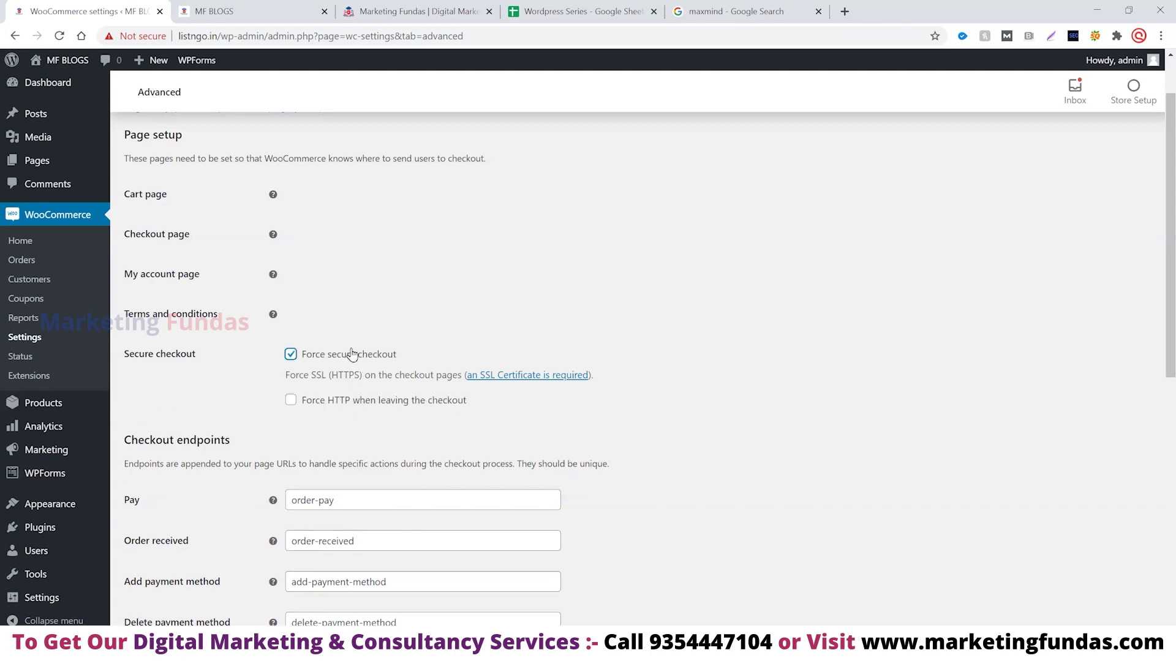
click(352, 356)
Examine the checkout and account endpoints in the advanced settings, and return to the page setup options
scroll(343, 358, down, 2)
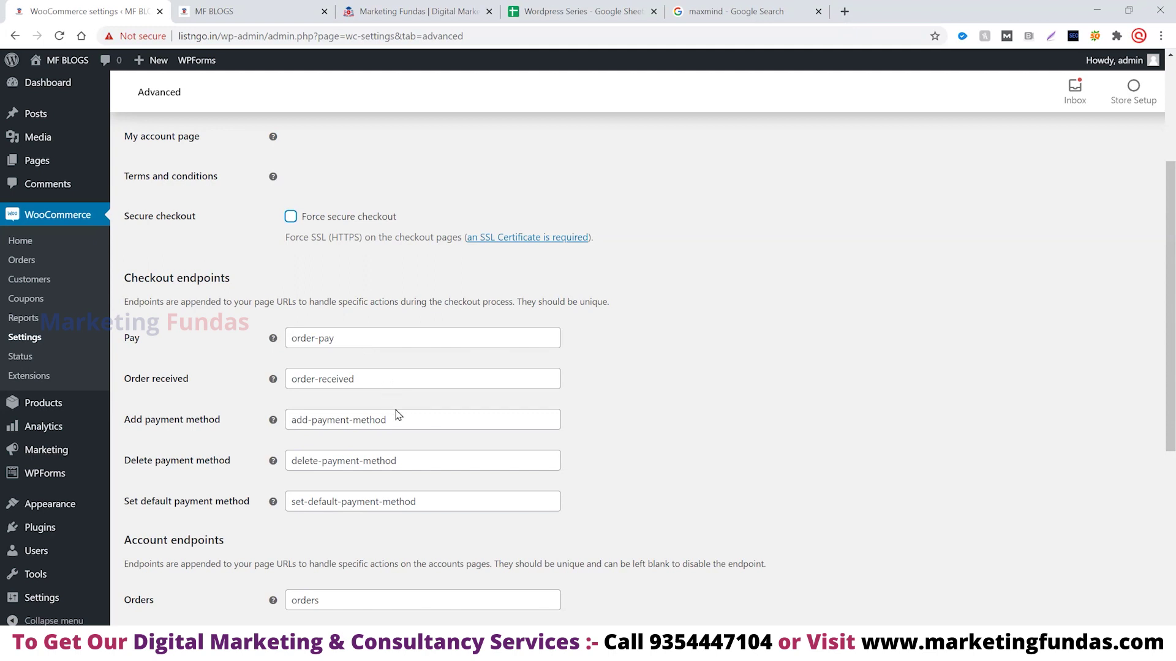
scroll(404, 412, down, 6)
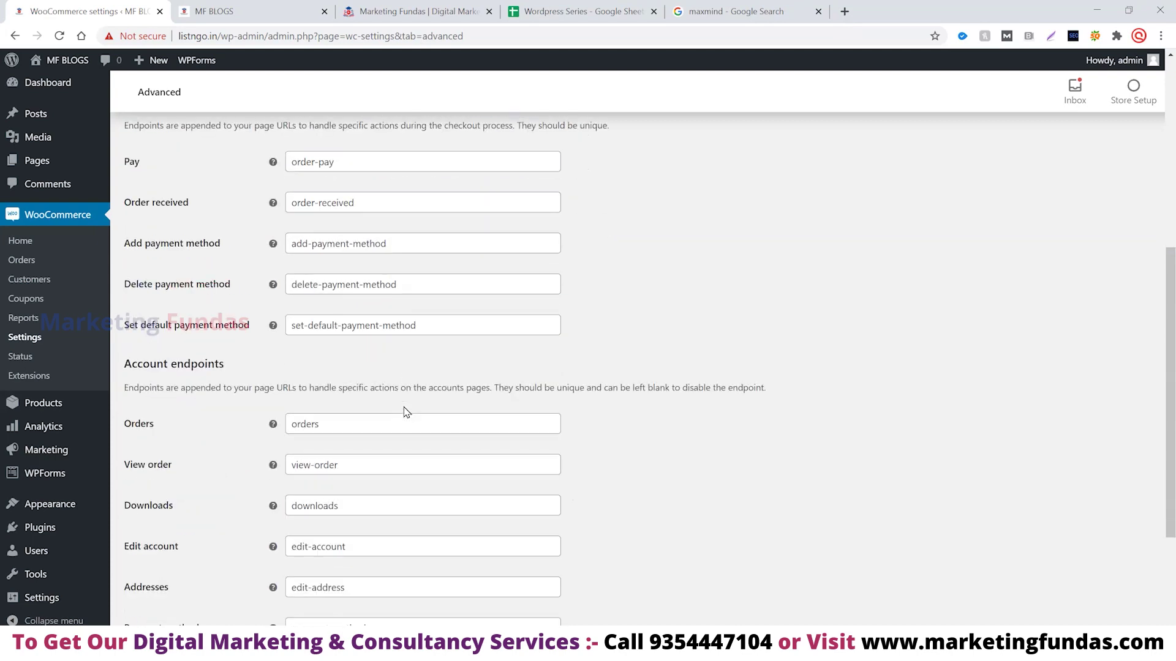
scroll(405, 407, up, 2)
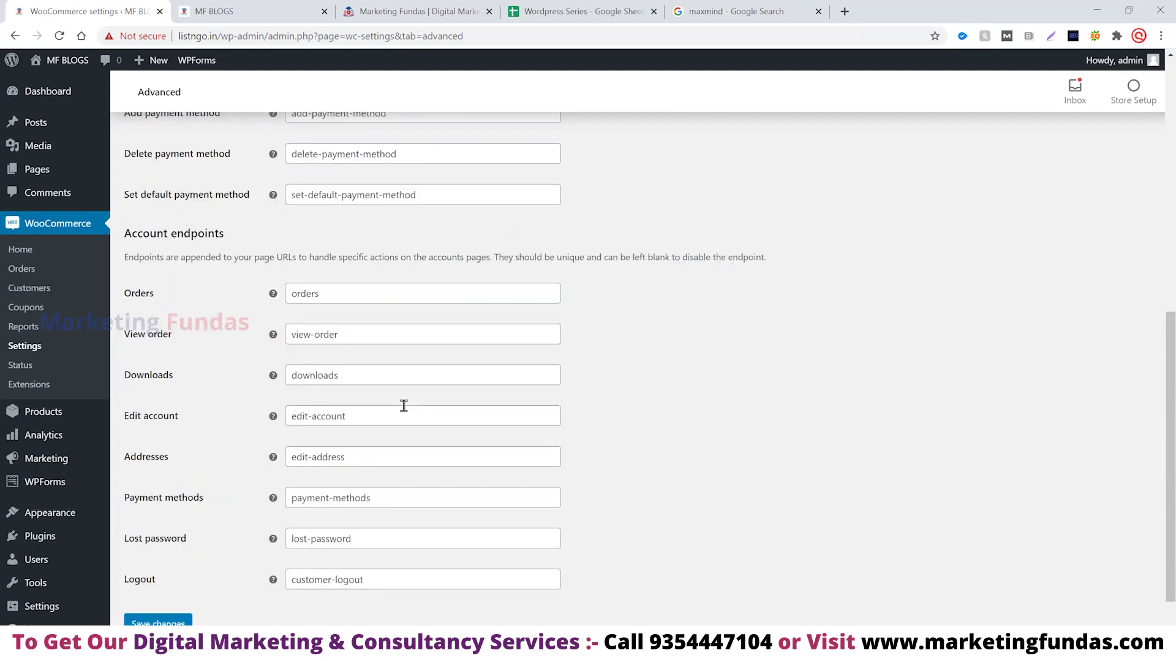
scroll(406, 410, down, 2)
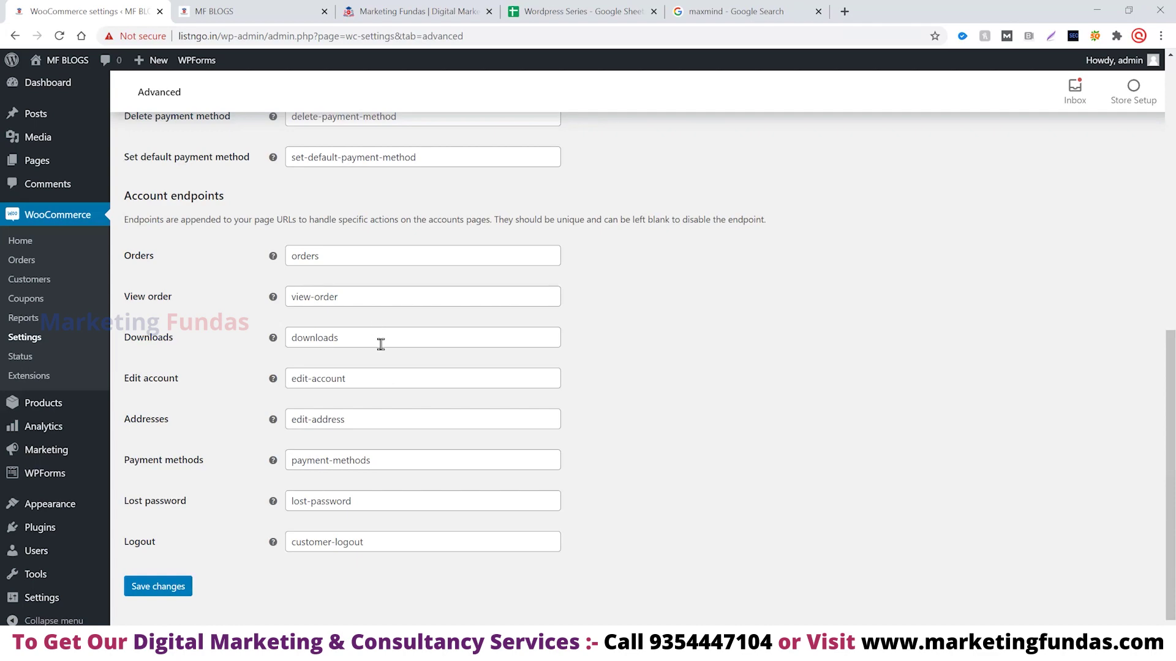
scroll(281, 547, up, 6)
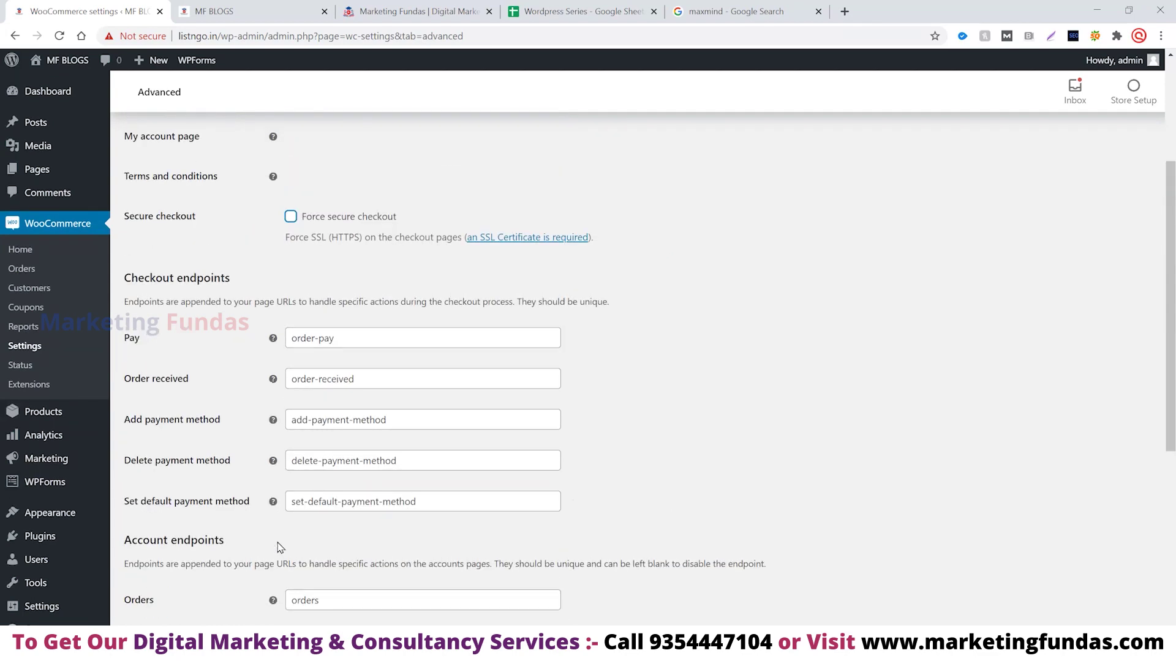
scroll(280, 547, up, 4)
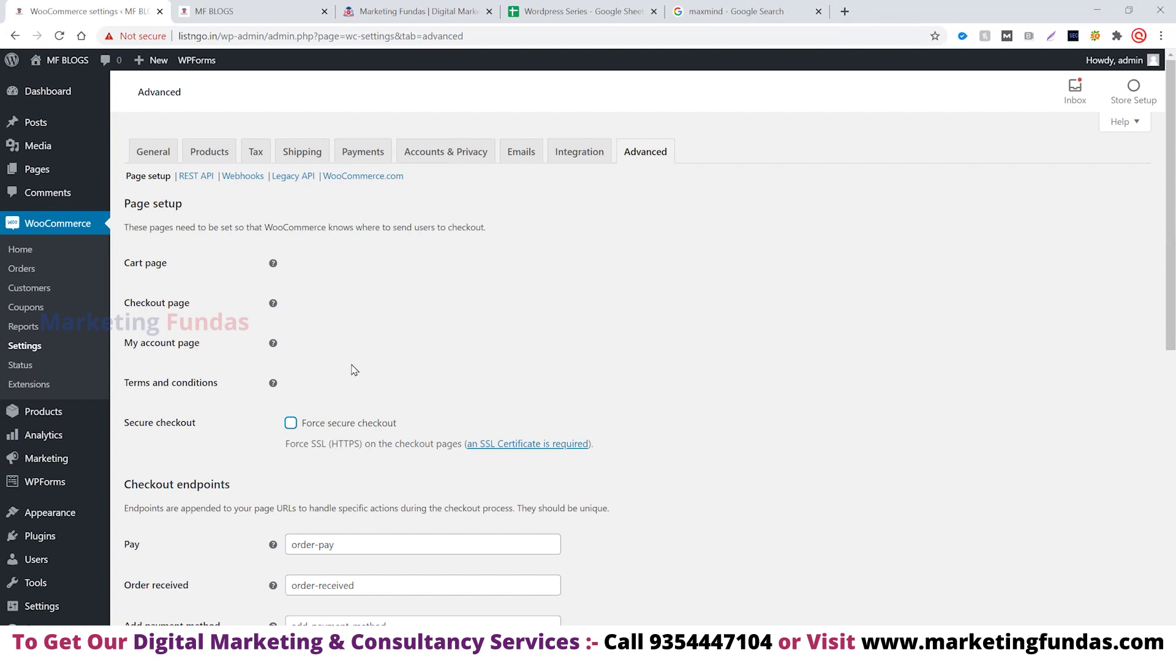